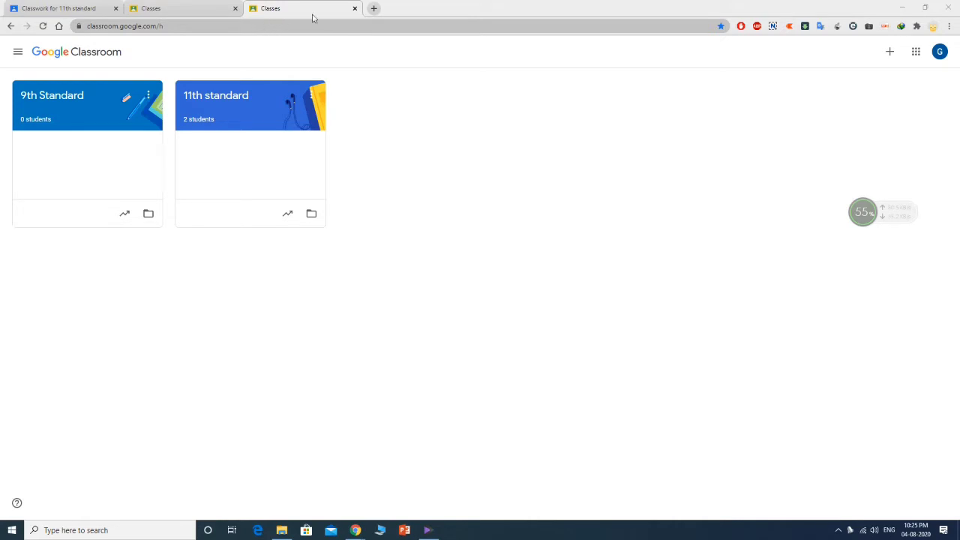
- In a new tab, search Google for 'google classroom' and open the Google Classroom site
click(374, 8)
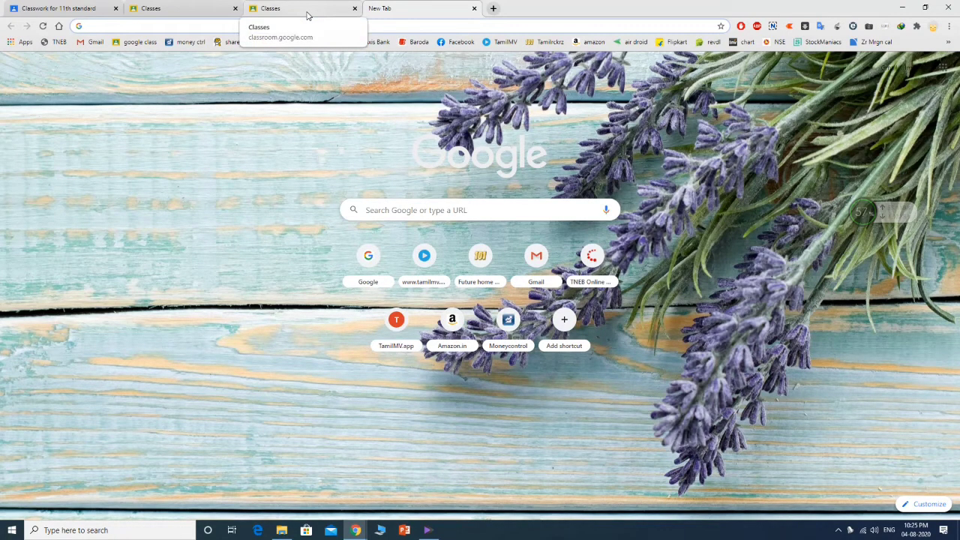
text(goog)
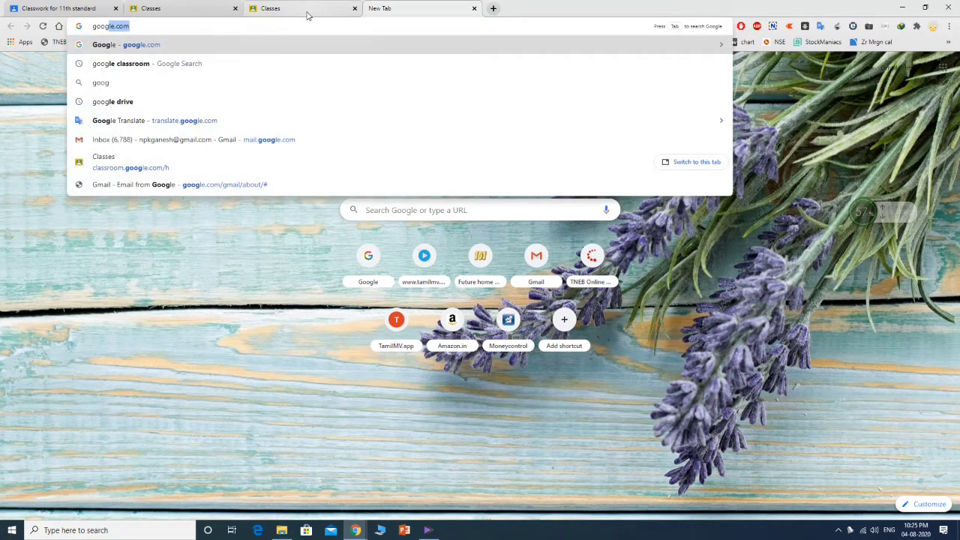
text(le cl)
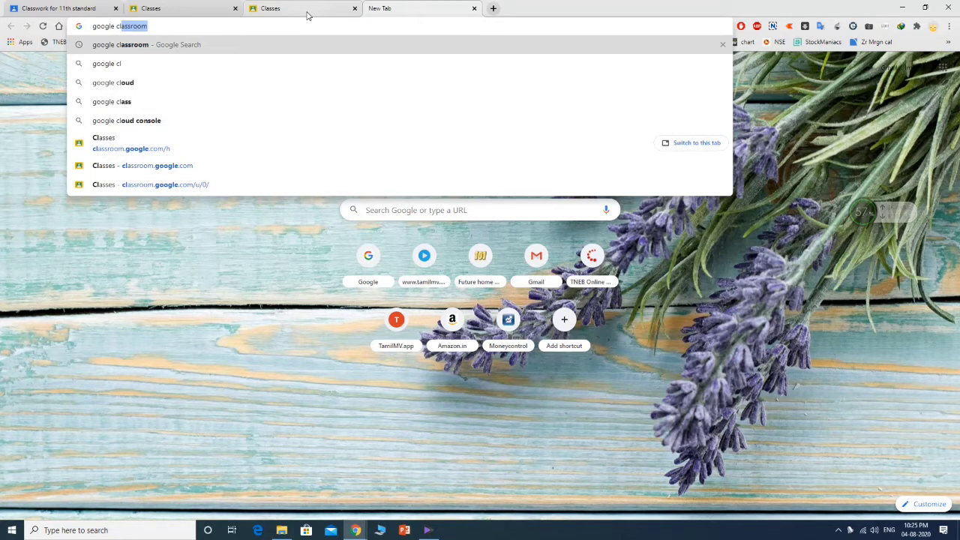
key(Return)
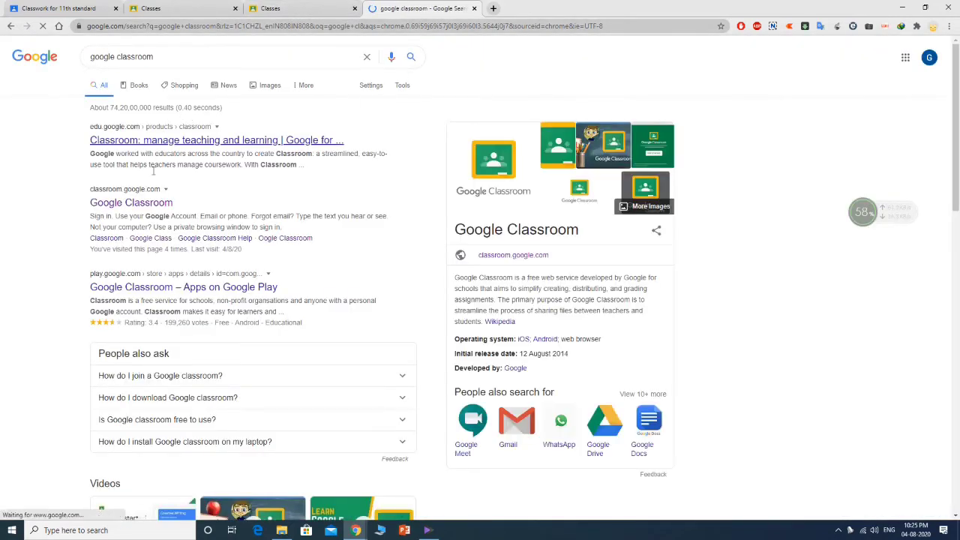
click(129, 202)
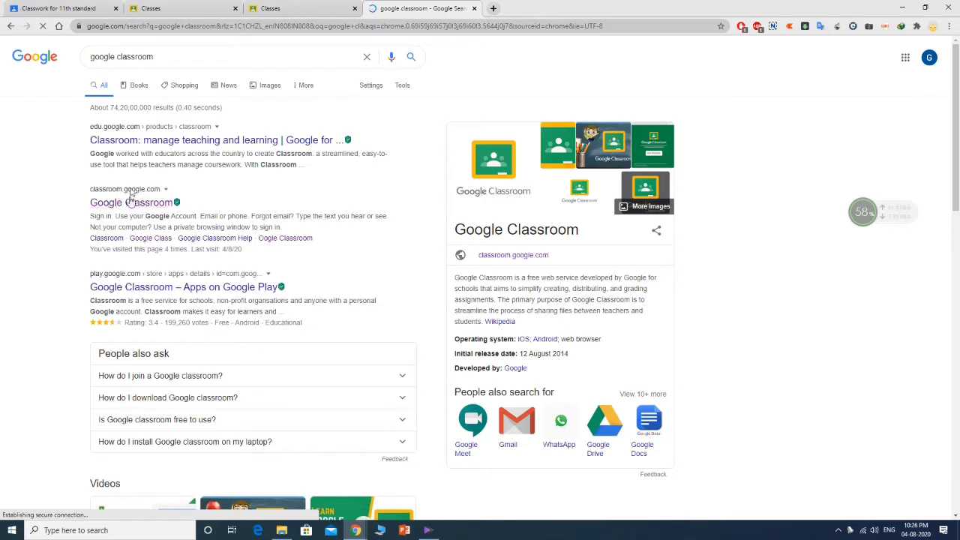
click(147, 210)
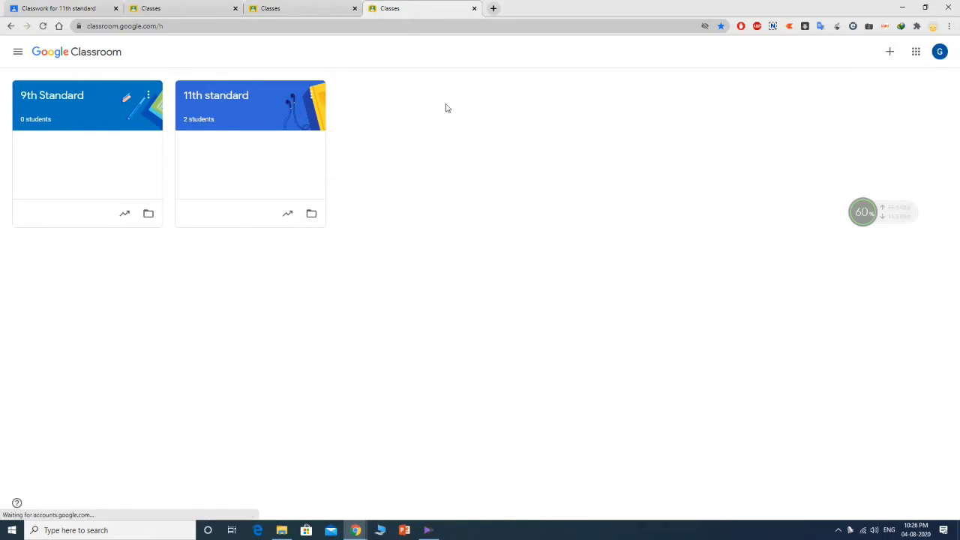
- Bring up the + menu offering Join class and Create class on the Classroom home page
click(889, 53)
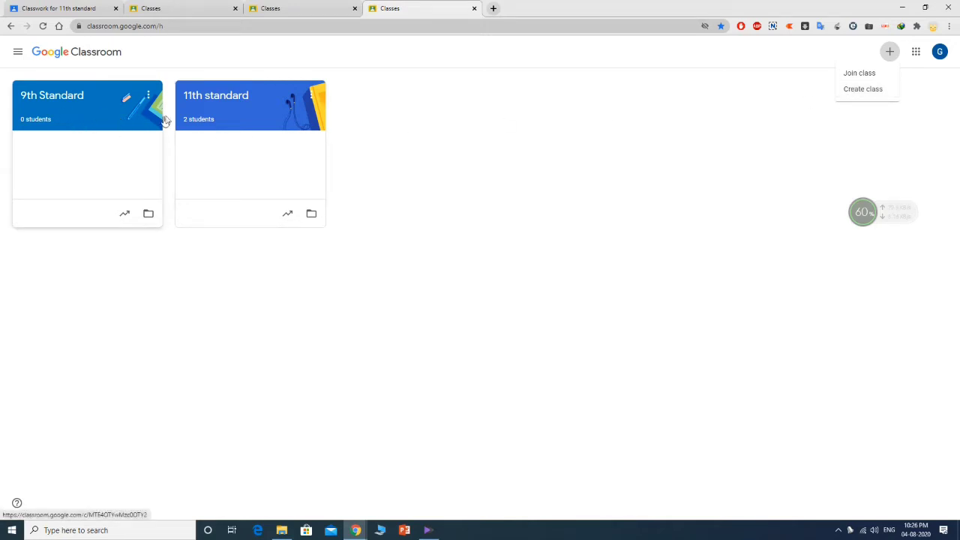
- Start creating a class and acknowledge the notice about using Classroom at a school
click(871, 91)
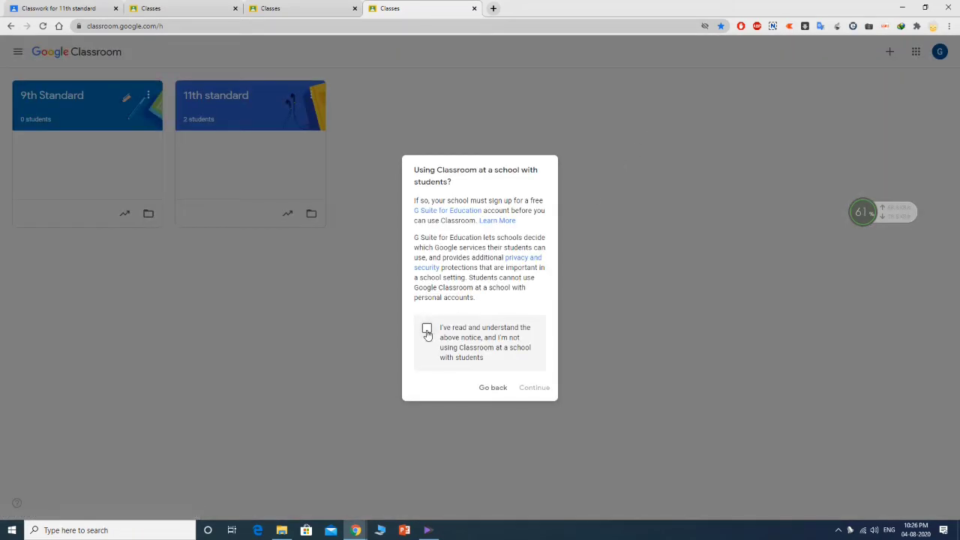
click(427, 331)
click(534, 388)
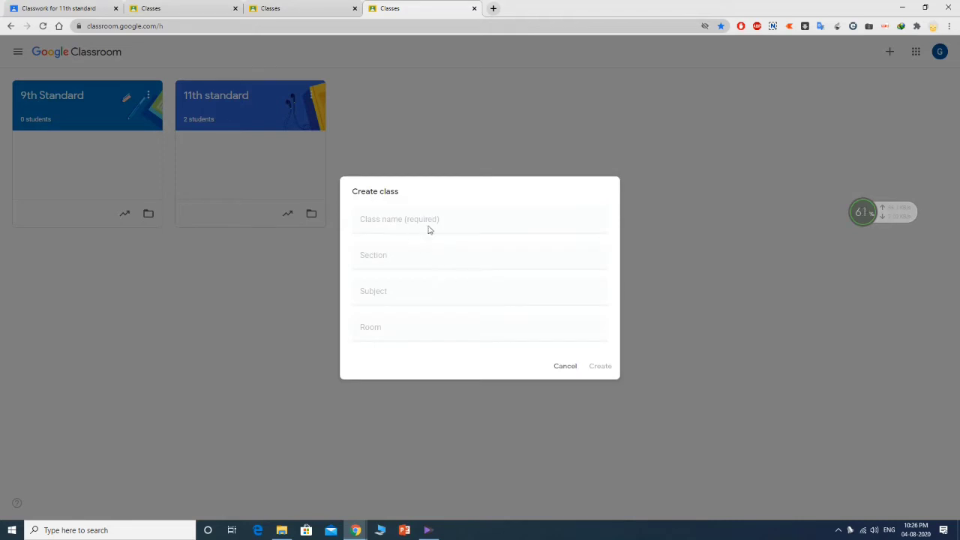
- Name the class '8th Standard' with subject English and create it
text(8th Standard)
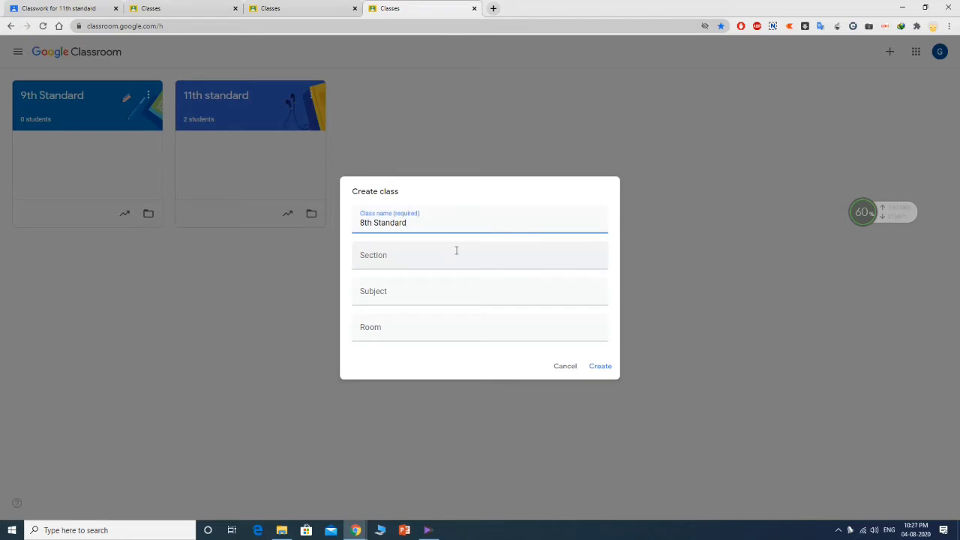
click(395, 288)
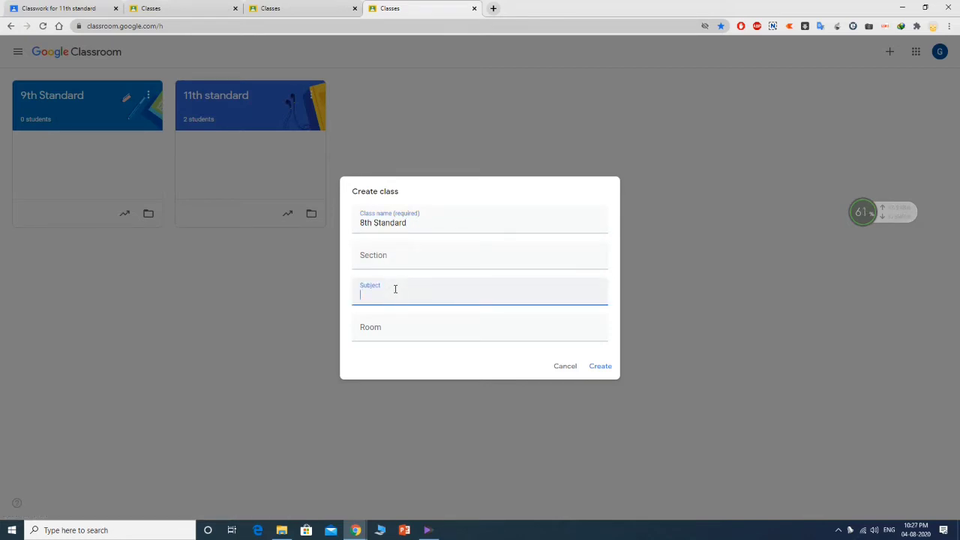
text(Egn)
key(BackSpace)
key(BackSpace)
text(ng)
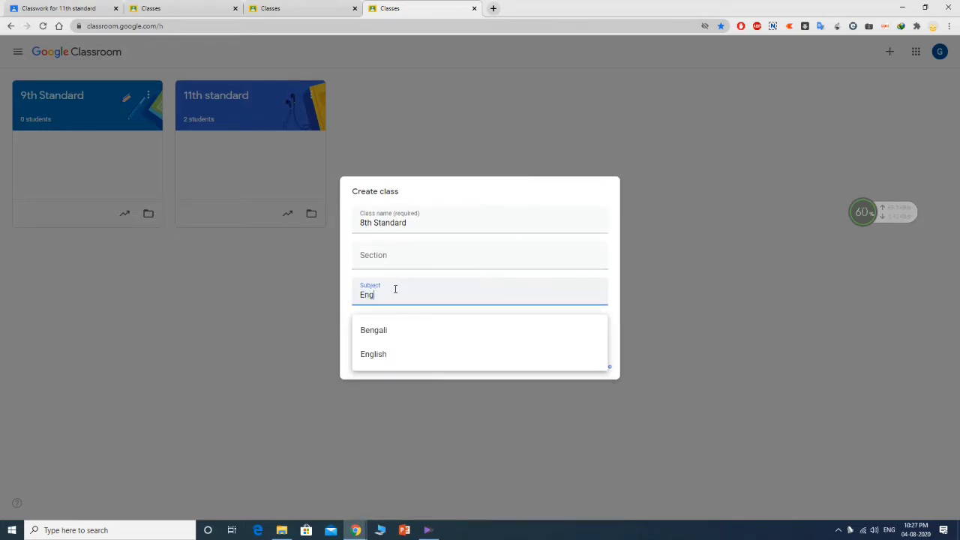
click(422, 364)
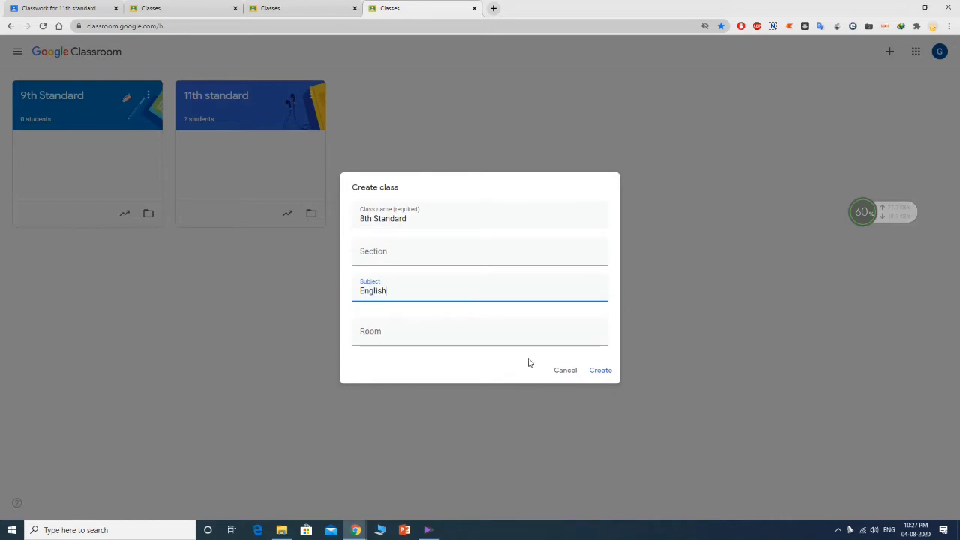
click(604, 370)
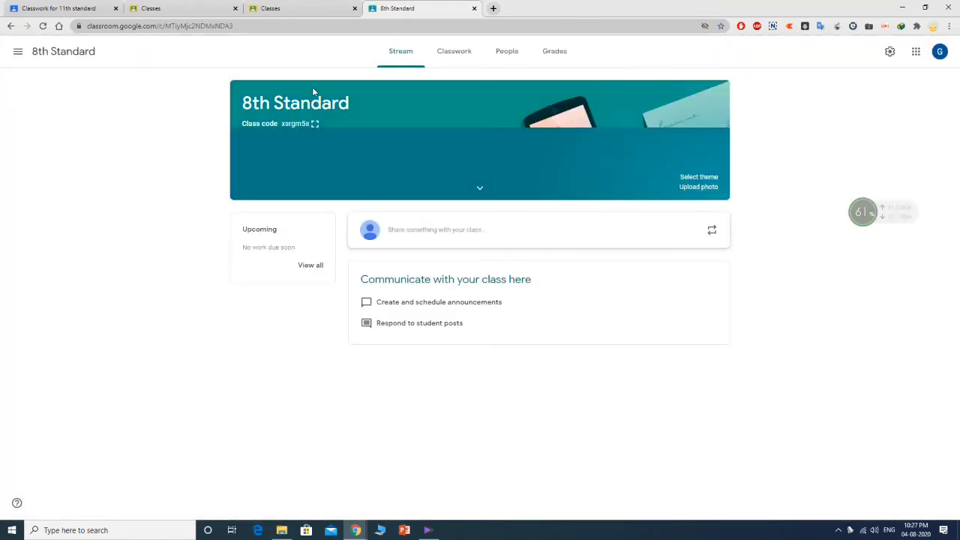
- Show the 8th Standard class code enlarged, copy it, and close the enlarged view
click(15, 56)
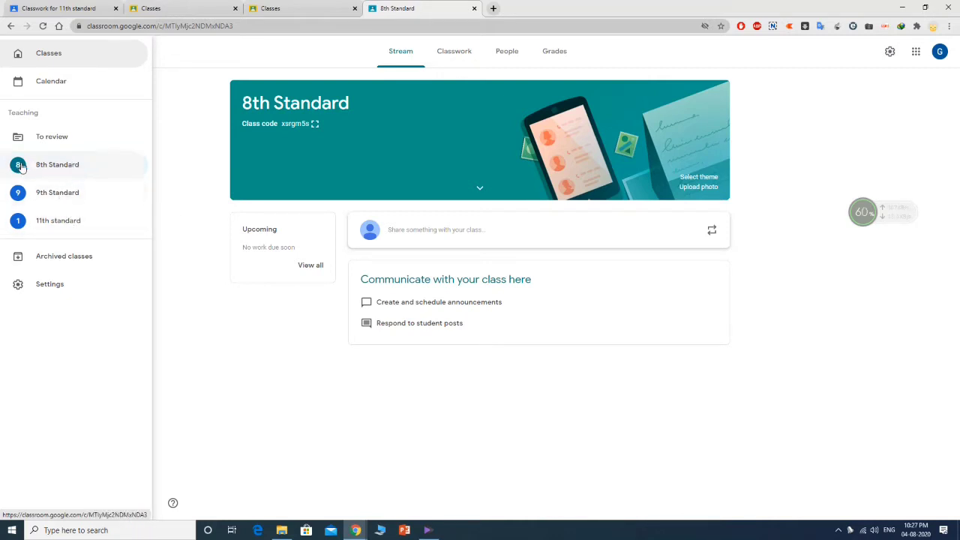
click(175, 163)
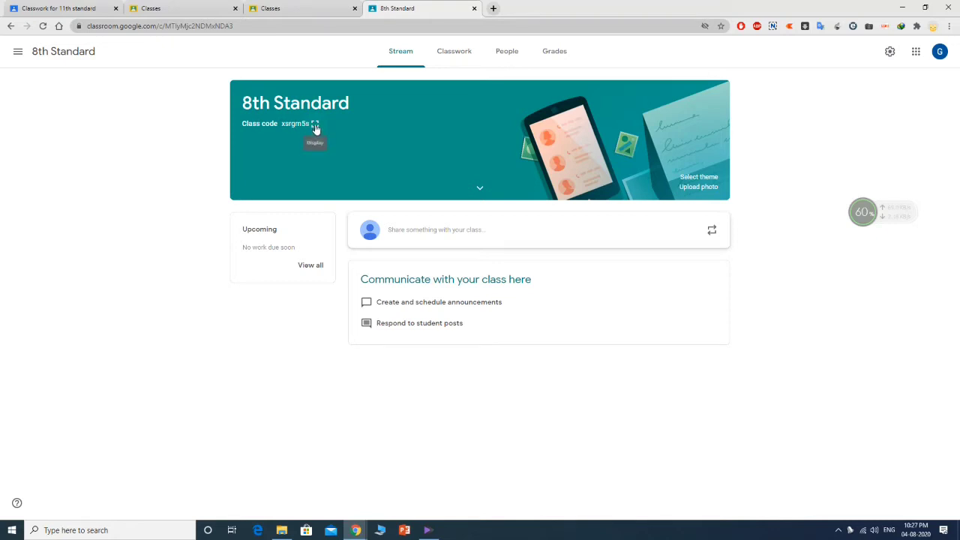
click(315, 125)
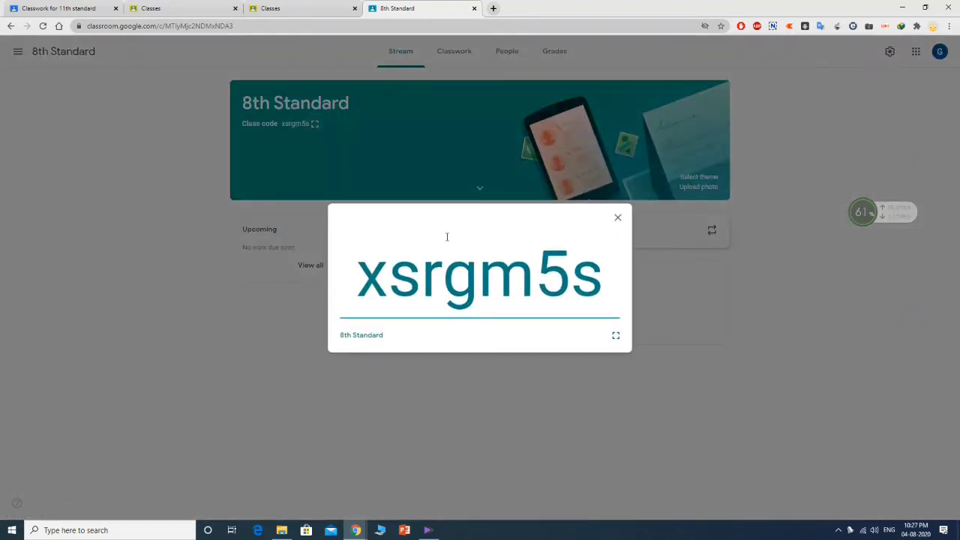
drag(361, 282, 607, 283)
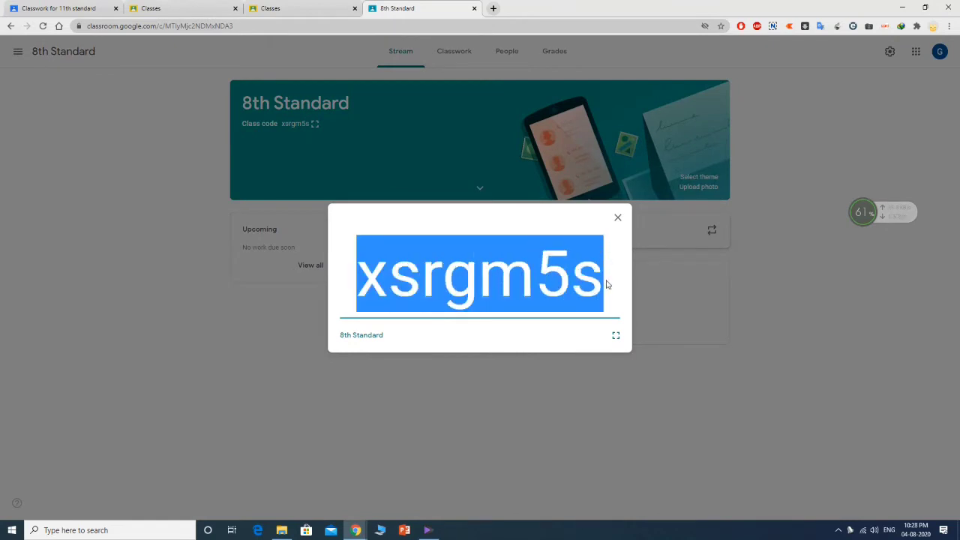
right_click(535, 278)
click(552, 283)
click(618, 217)
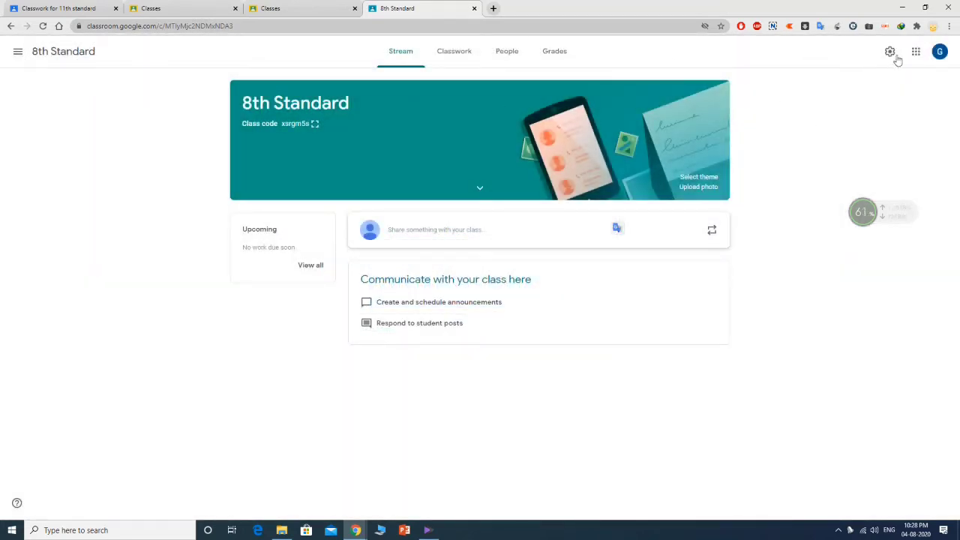
- Switch from the class list to 9th Standard, then to 11th standard
click(17, 51)
click(882, 73)
click(12, 60)
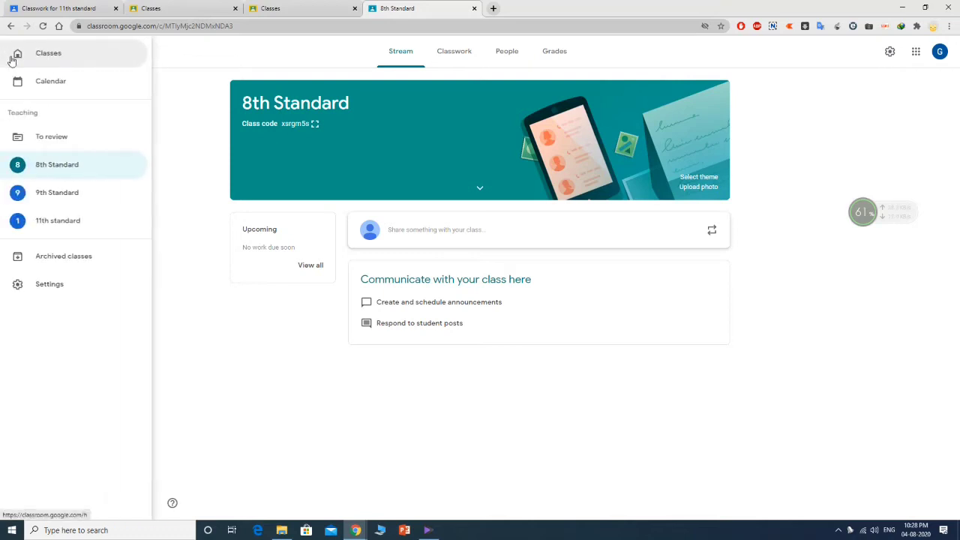
click(43, 190)
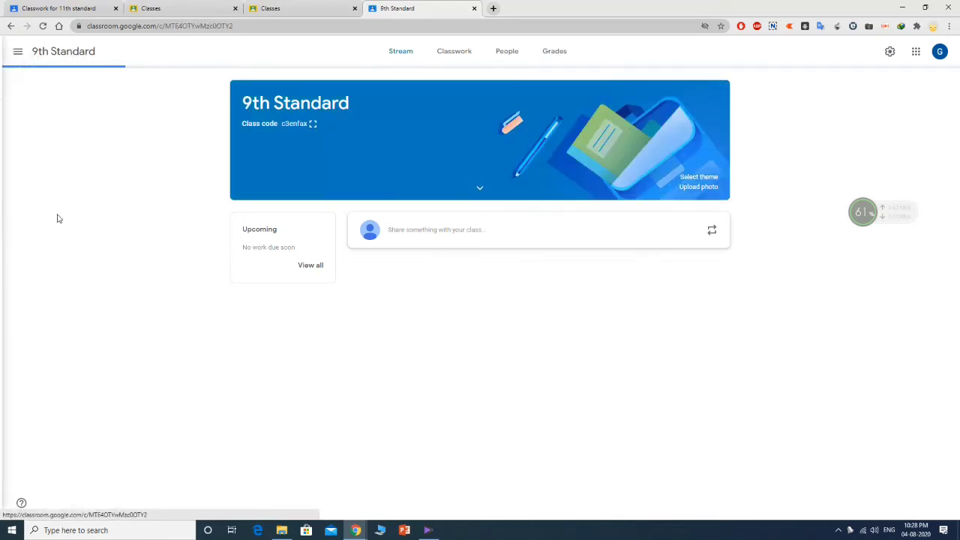
click(18, 51)
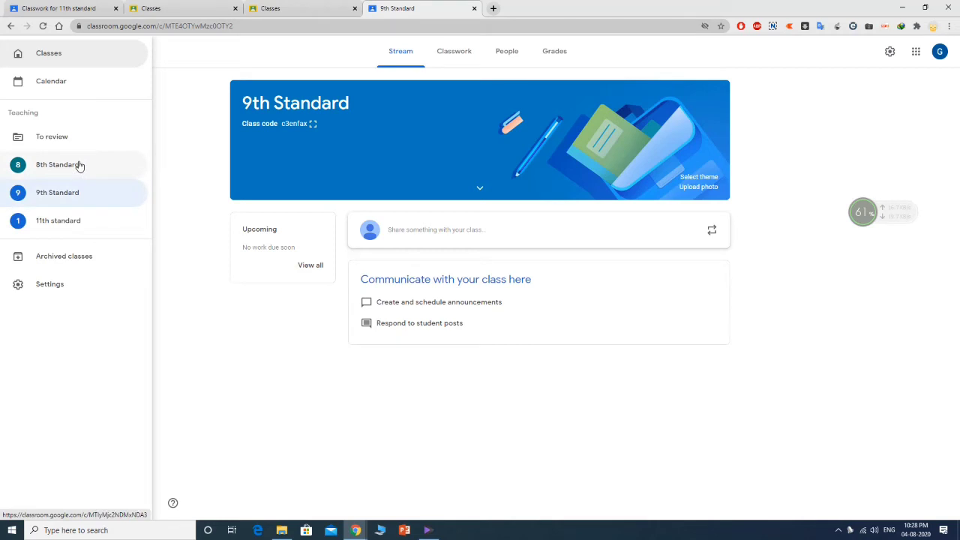
click(78, 219)
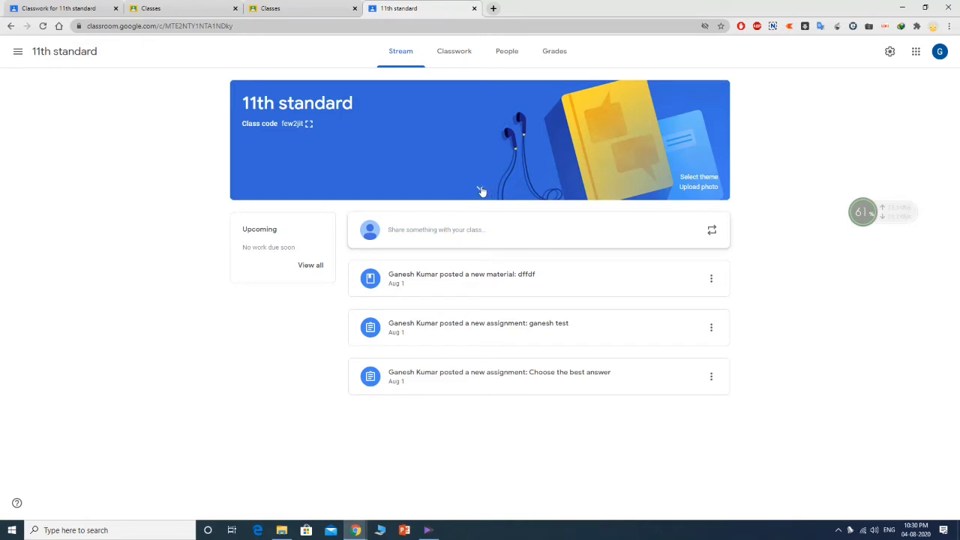
- Add a 'c program' topic on the 11th standard Classwork page
click(454, 54)
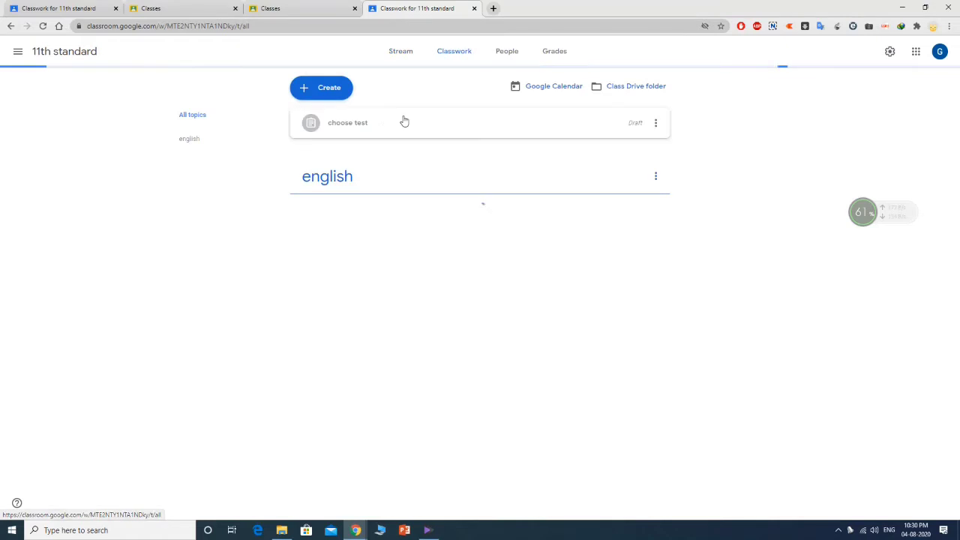
click(311, 91)
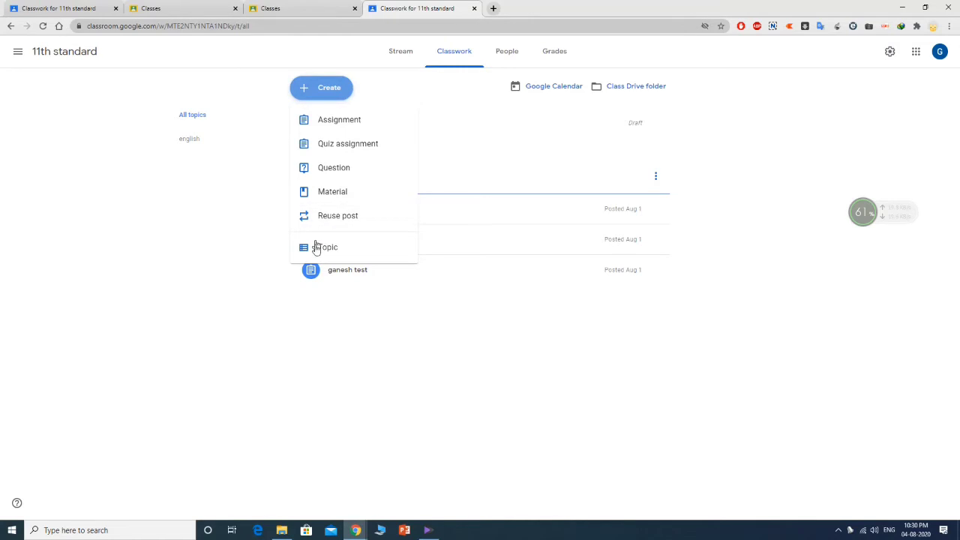
click(358, 249)
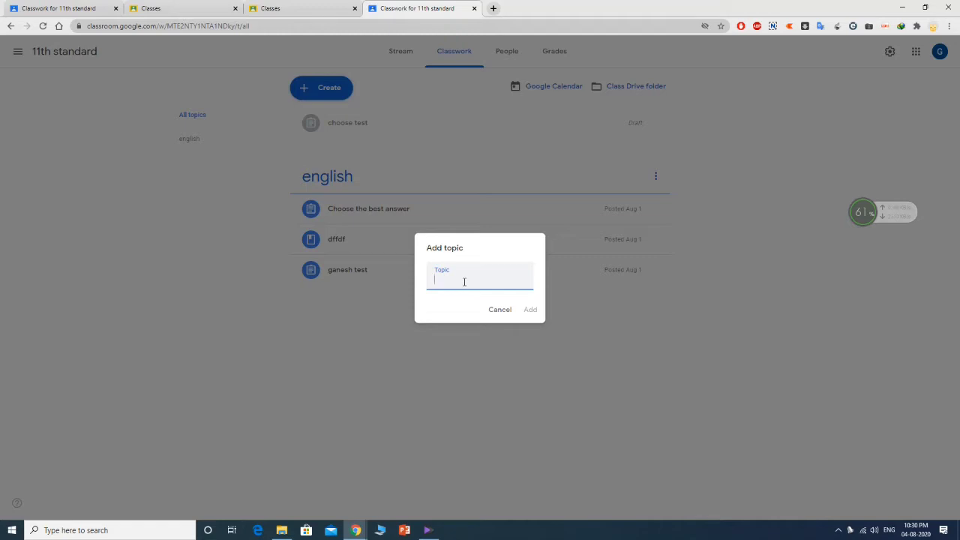
text(c program)
click(532, 309)
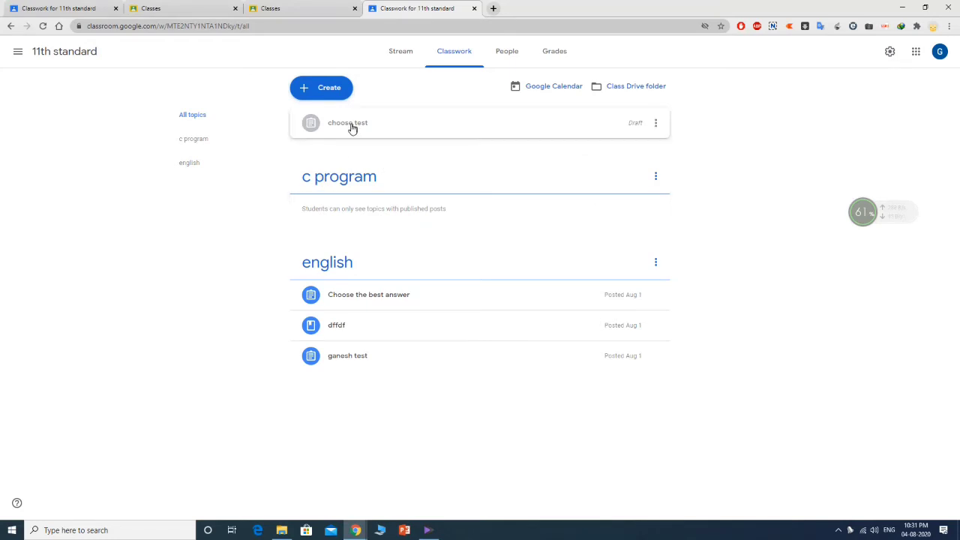
- Delete the 'choose test' draft assignment
click(660, 126)
click(632, 159)
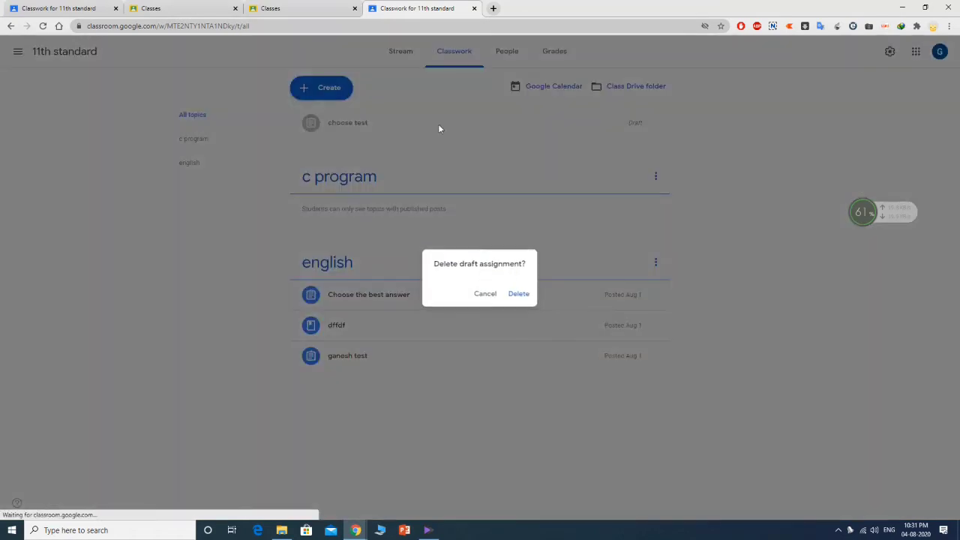
click(518, 294)
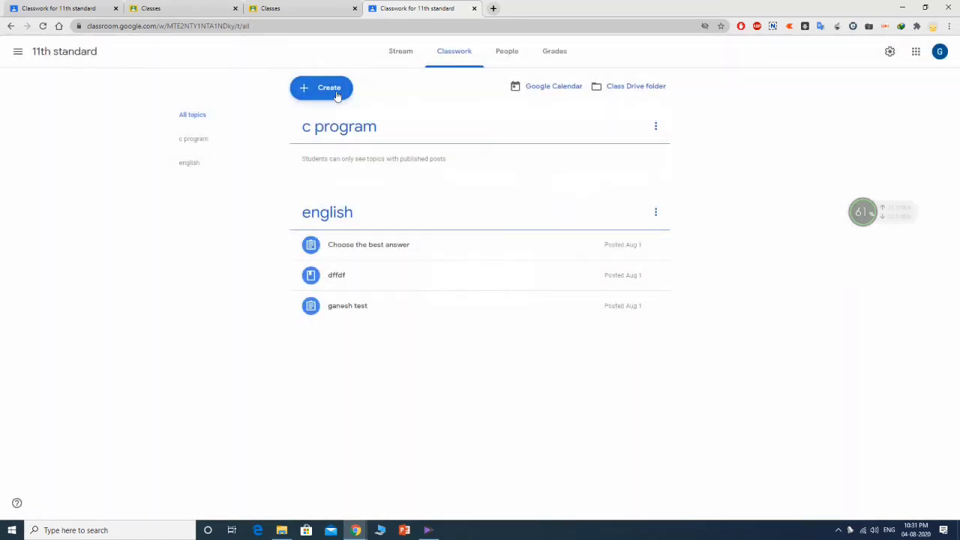
- Start a new assignment titled 'Write a program to find out area of circle?'
click(337, 96)
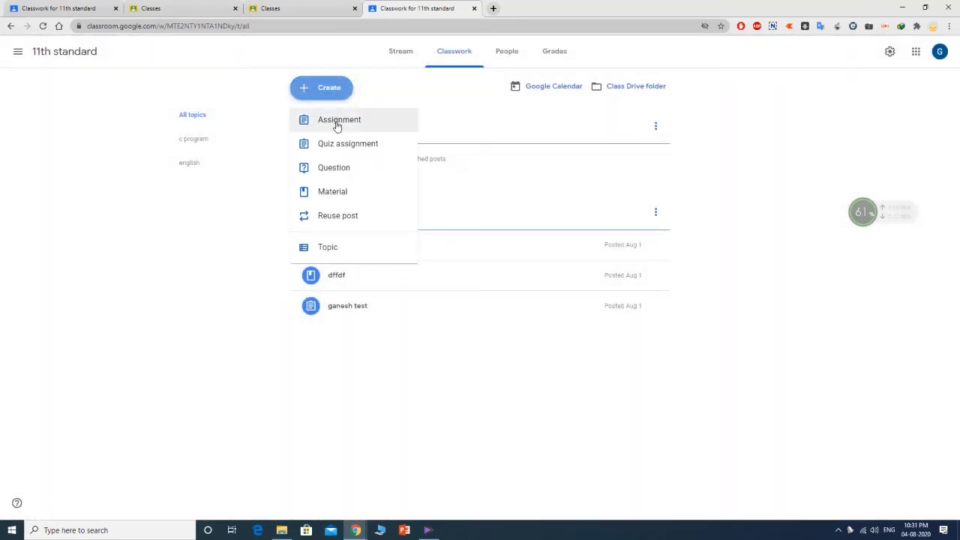
click(336, 124)
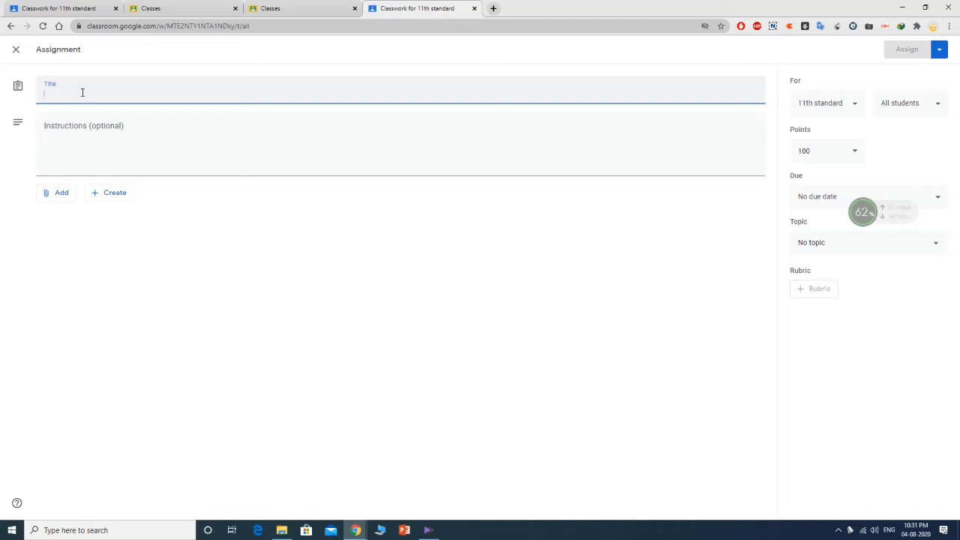
text(Wr)
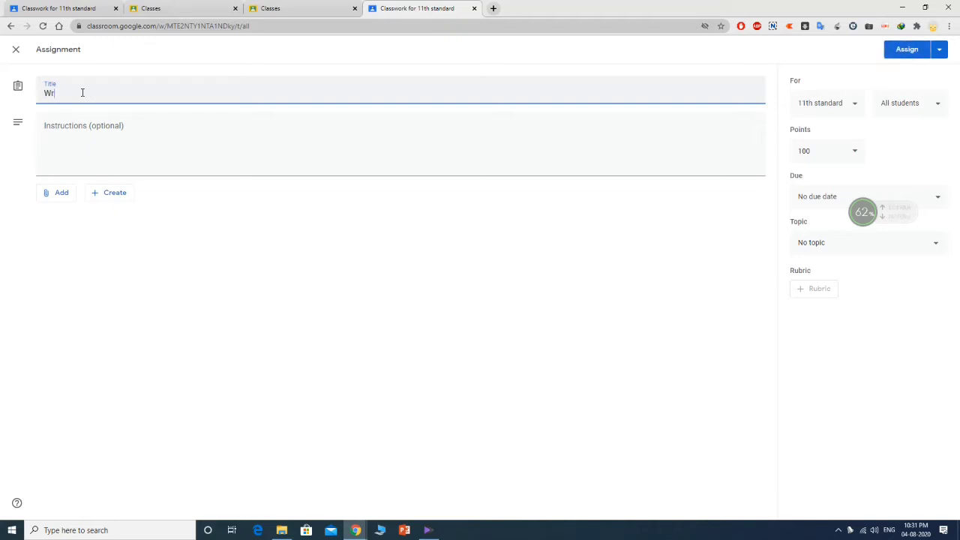
text(ite a program to find out area of circle?)
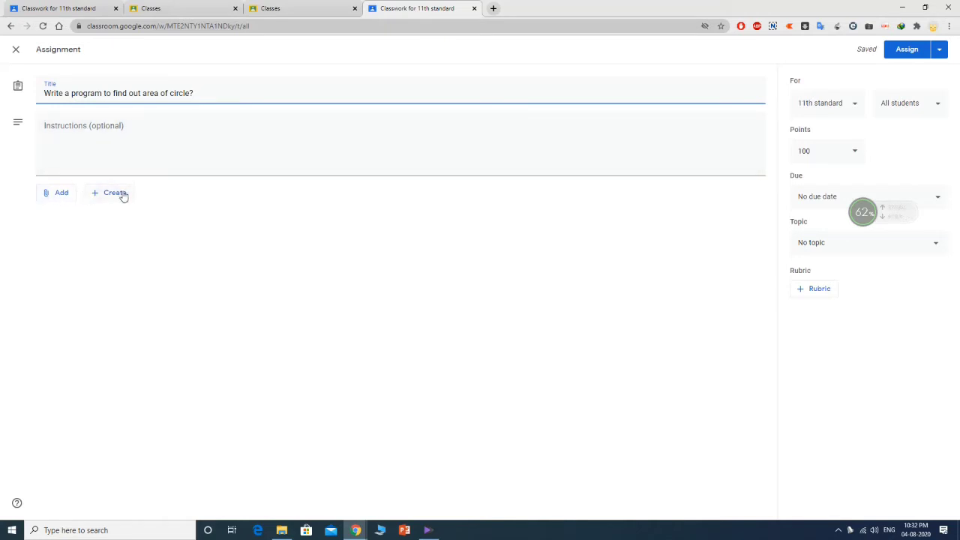
click(57, 194)
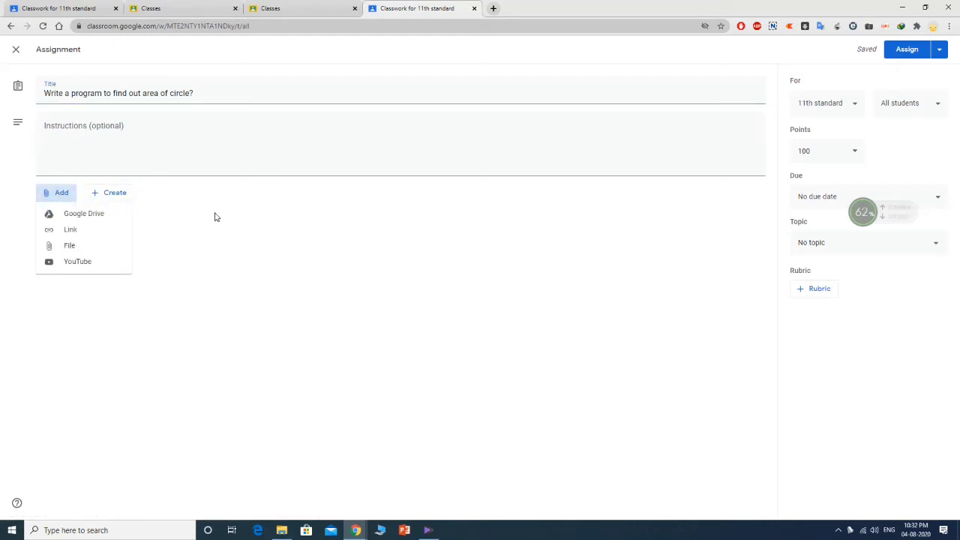
- Upload '8th home work modal verbs.docx' to the assignment and accept the sharing settings notice
click(73, 253)
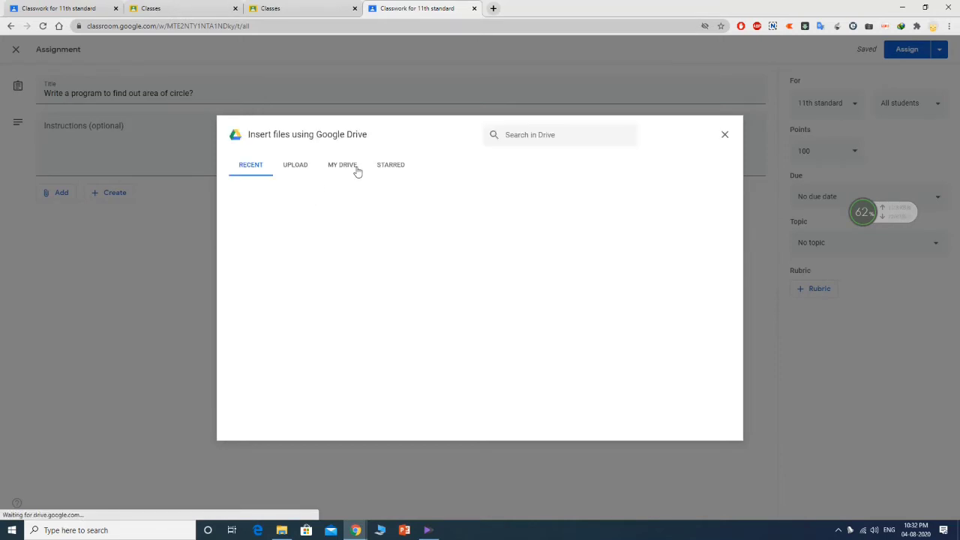
click(297, 168)
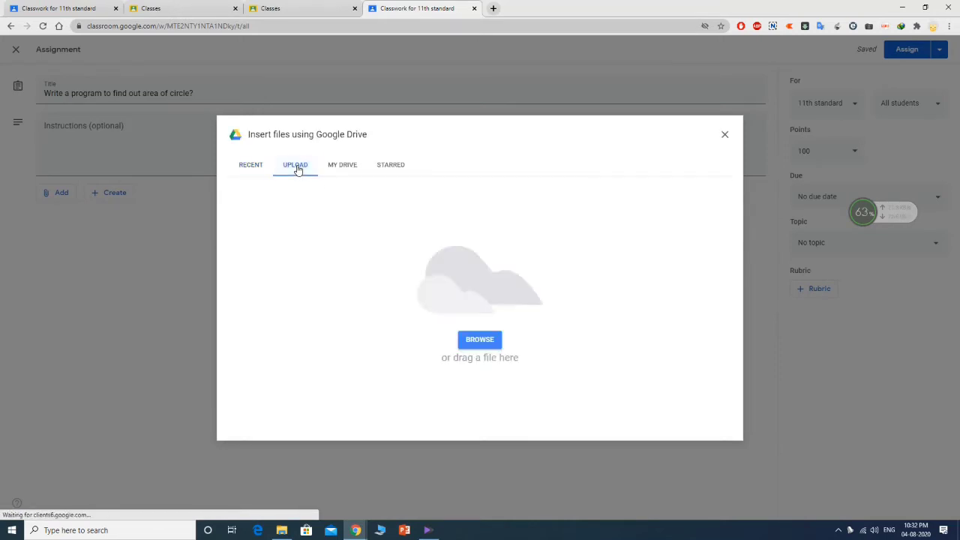
click(480, 340)
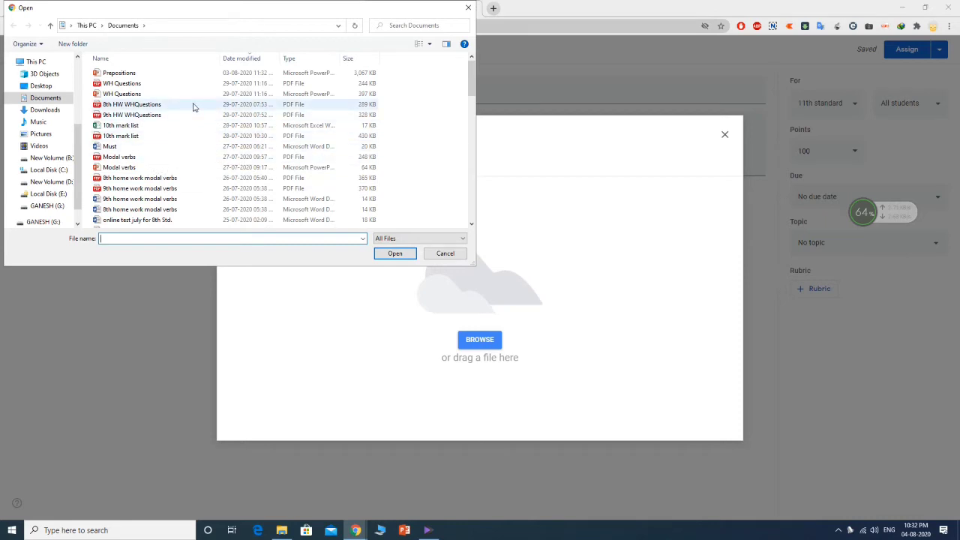
click(153, 210)
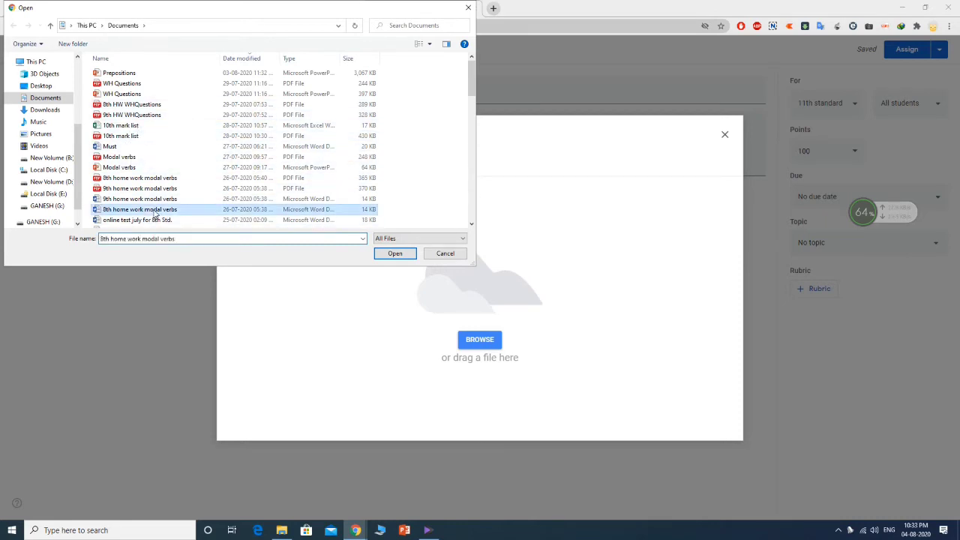
click(389, 253)
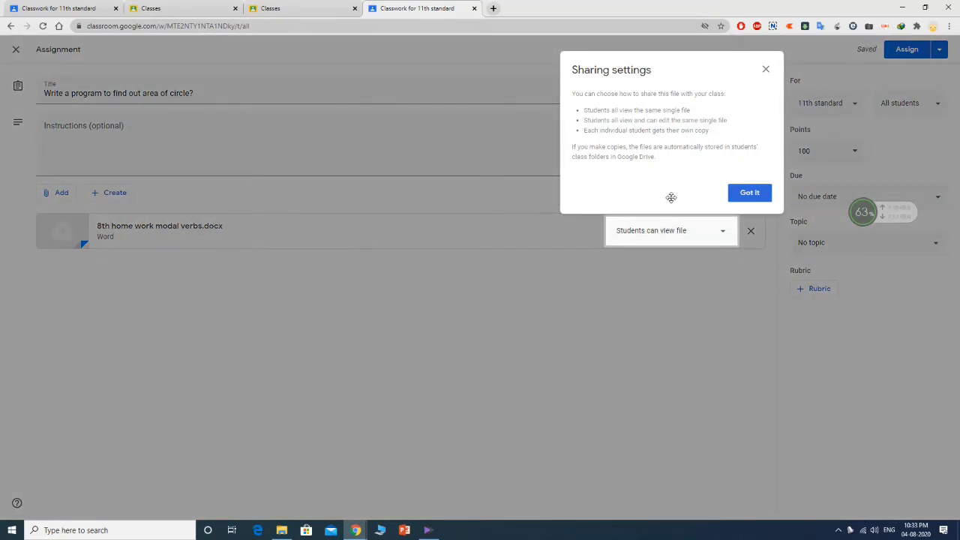
click(754, 195)
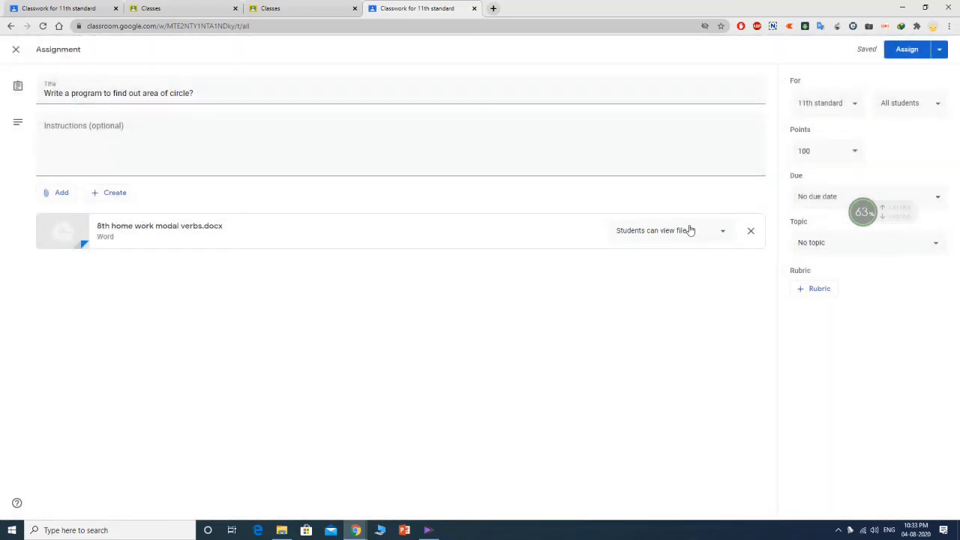
- Keep the attachment set to 'Students can view file' and open it in a new tab
click(723, 234)
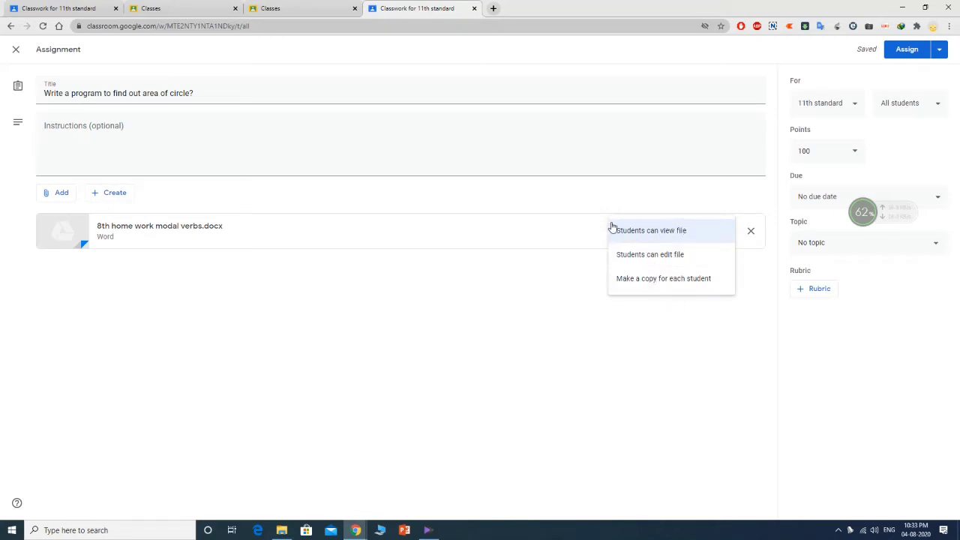
click(695, 231)
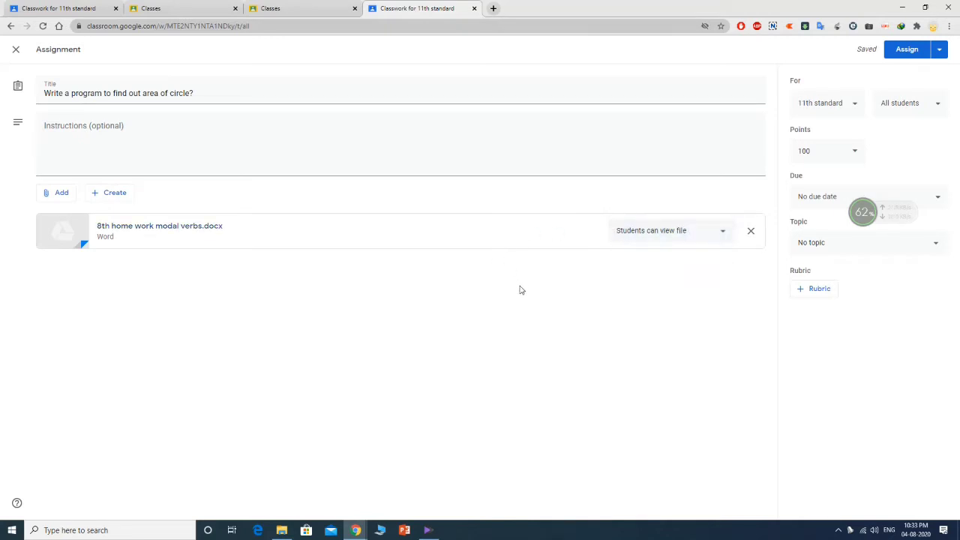
click(172, 230)
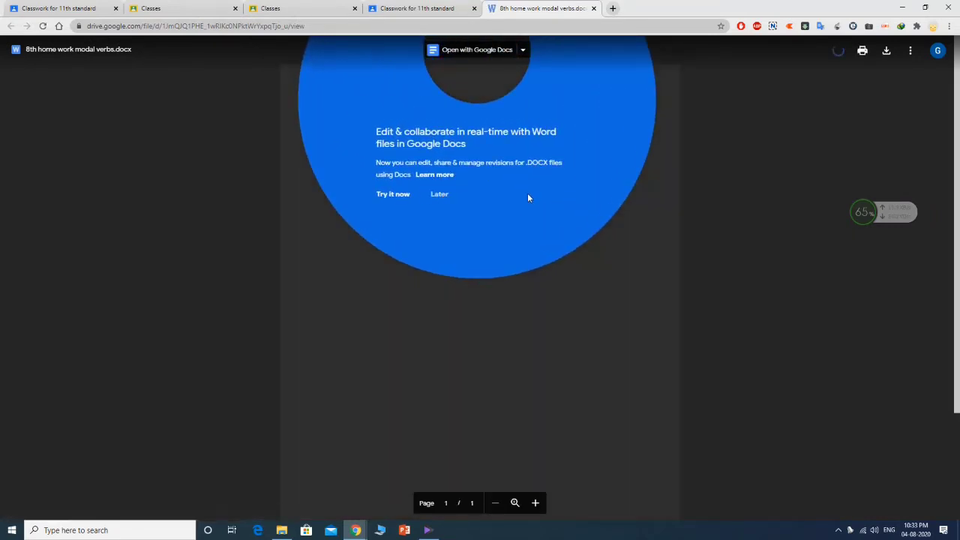
- Dismiss the Docs promo and close the Drive preview tab to return to the assignment
click(688, 219)
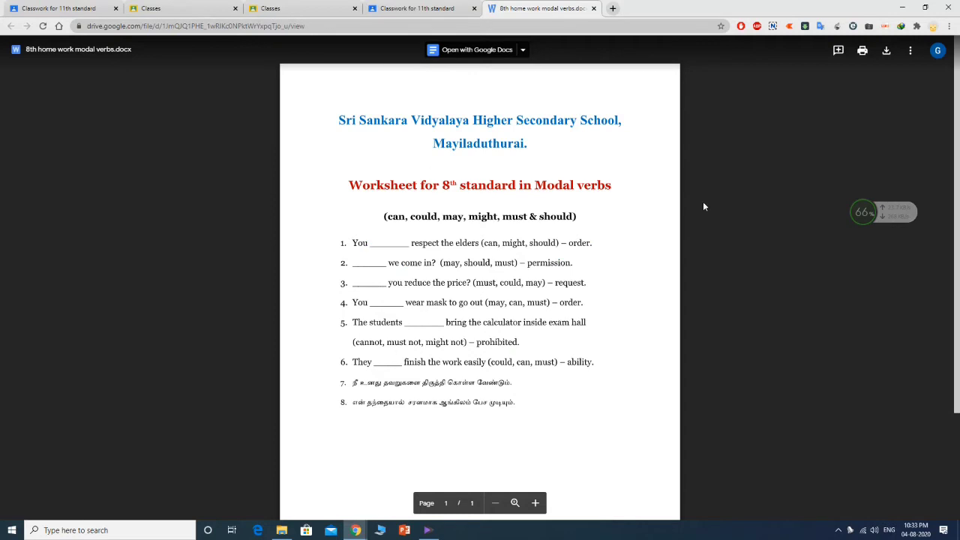
click(594, 9)
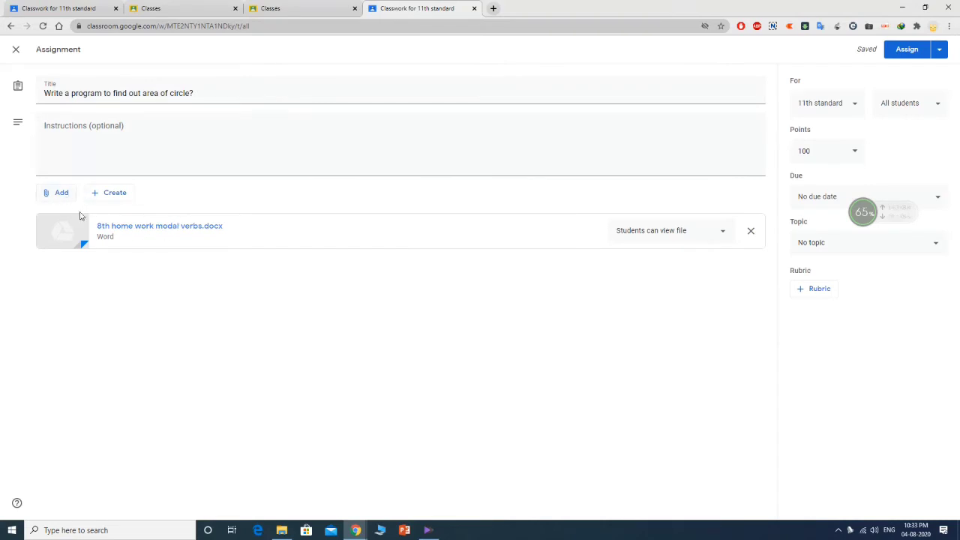
click(63, 195)
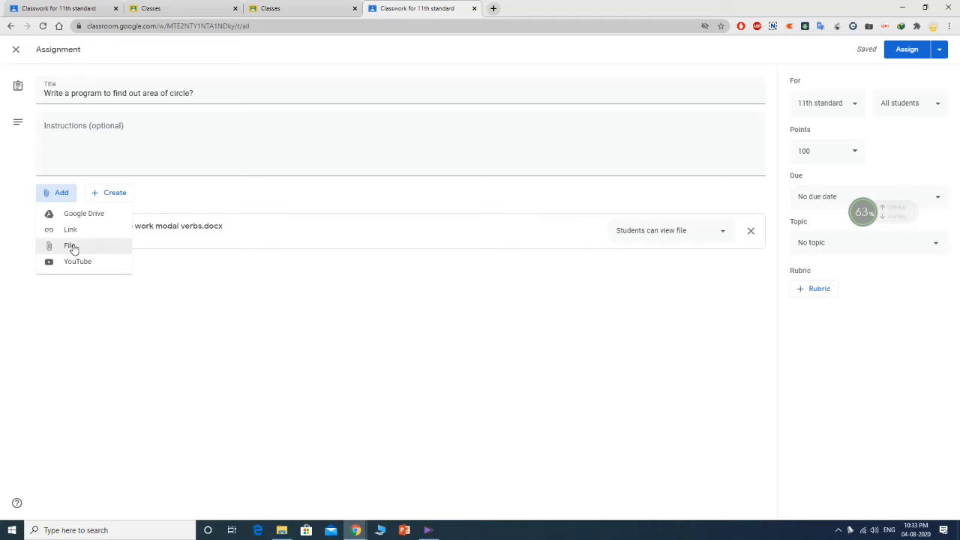
click(227, 275)
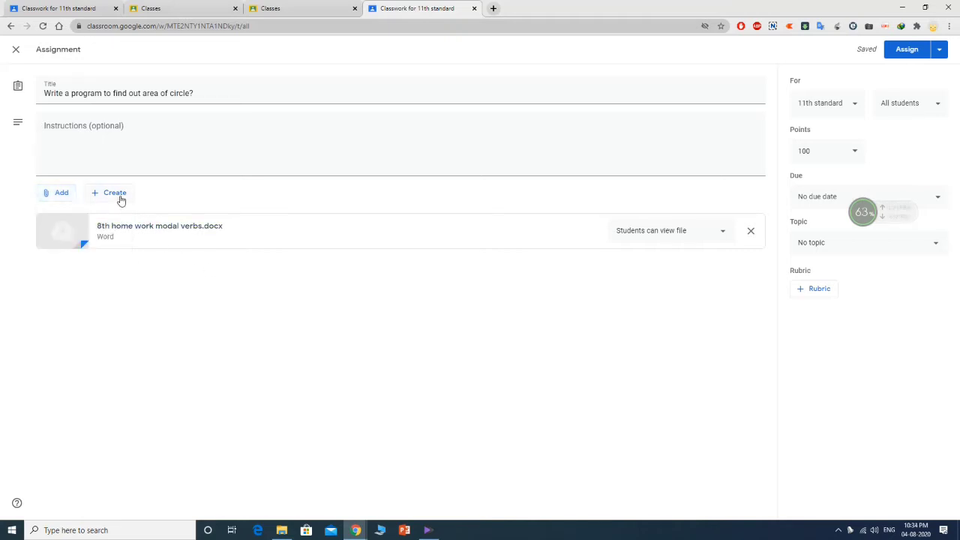
click(118, 199)
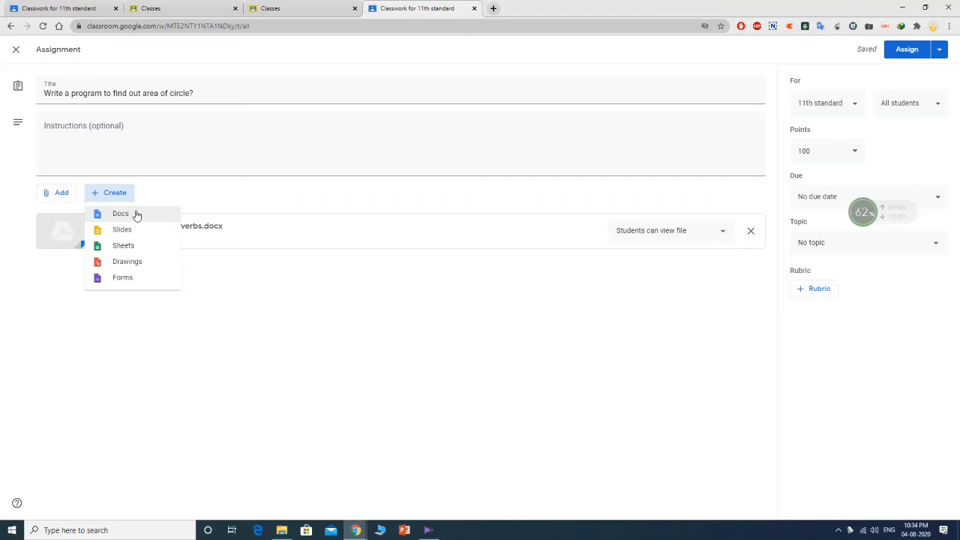
click(59, 195)
click(63, 195)
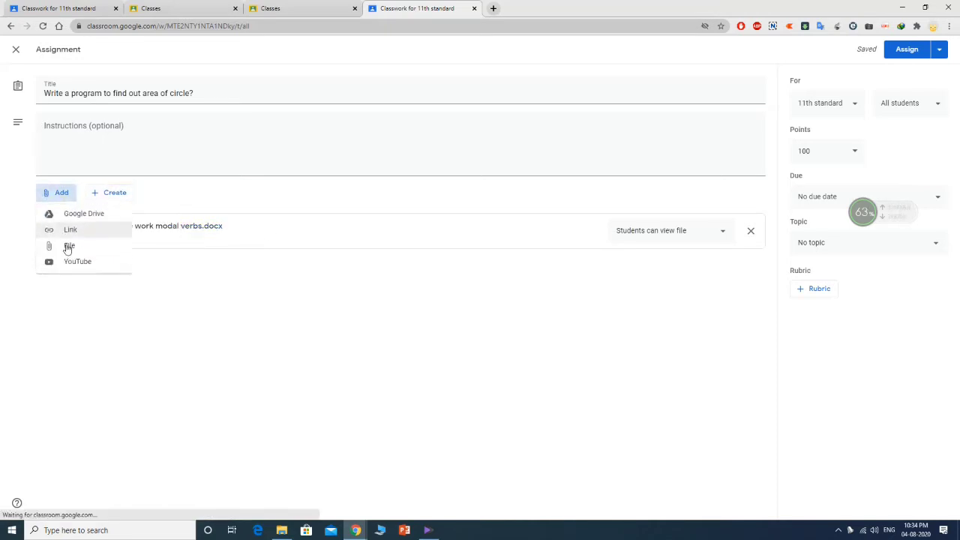
click(321, 294)
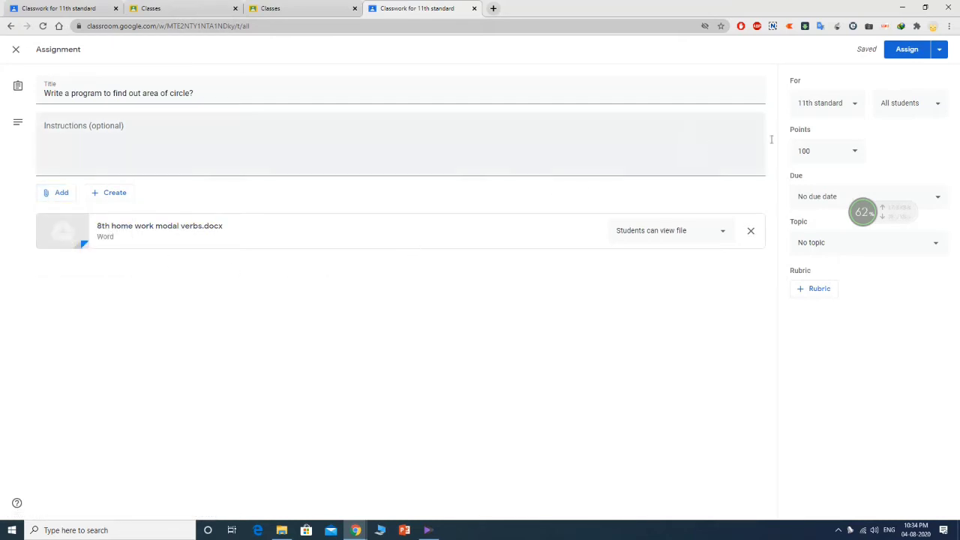
drag(863, 213, 898, 338)
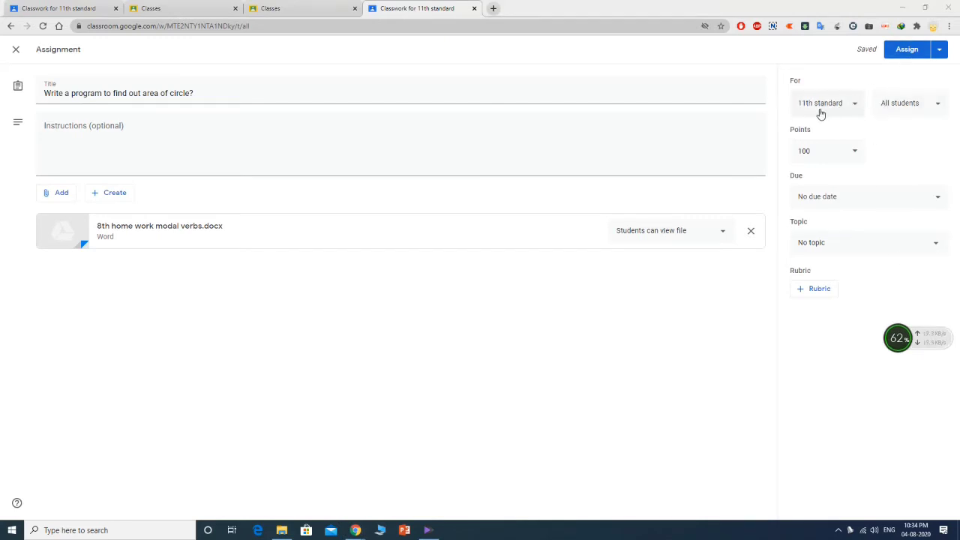
- Keep the assignment for all 11th standard students and change its points from 100 to 10
click(856, 106)
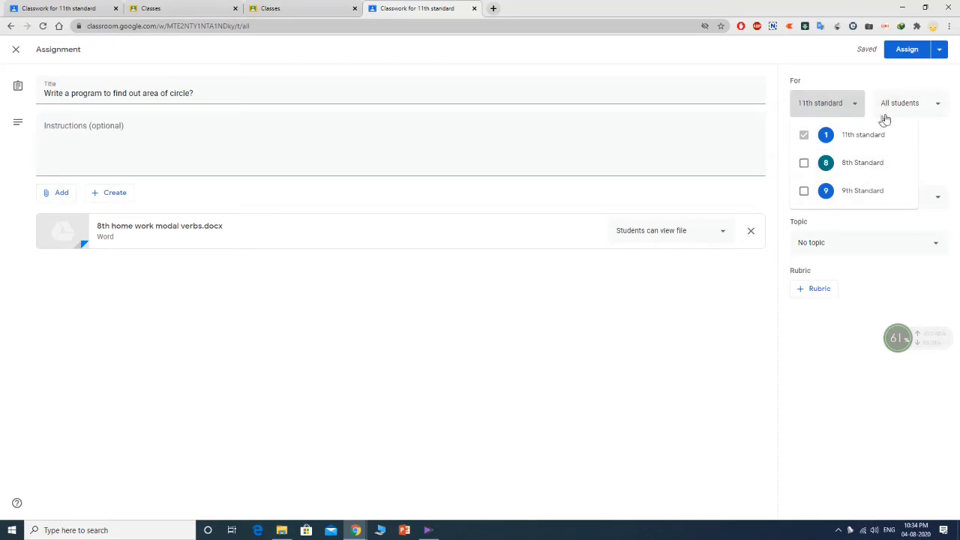
click(900, 87)
click(932, 105)
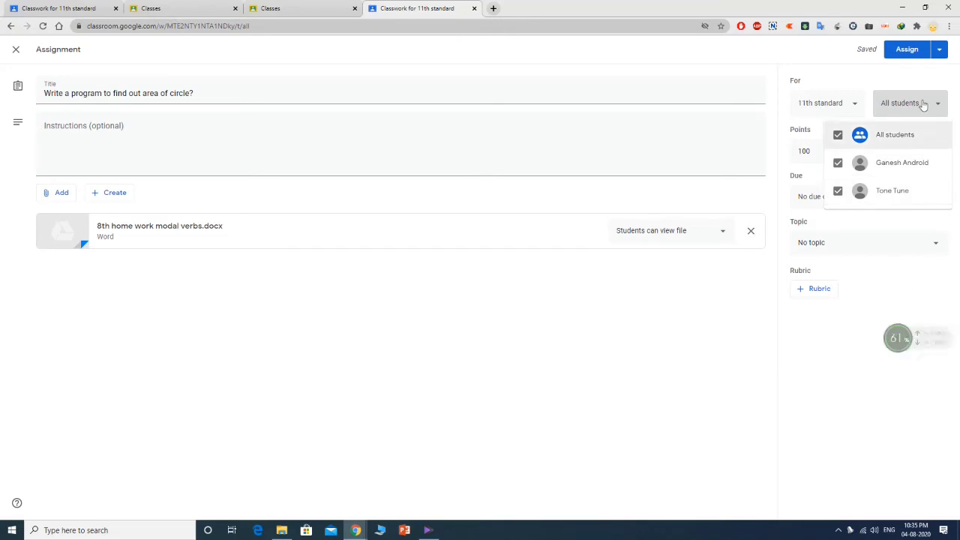
click(922, 77)
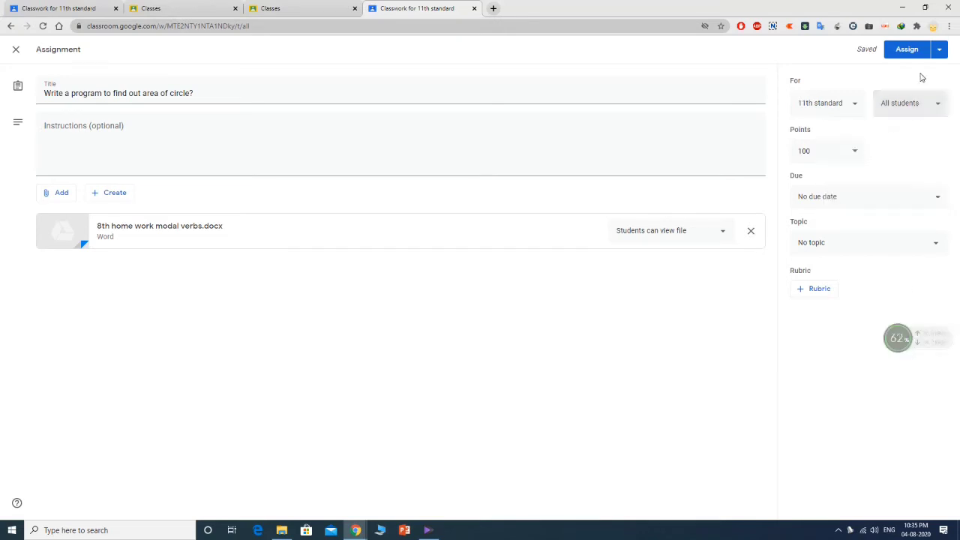
click(825, 152)
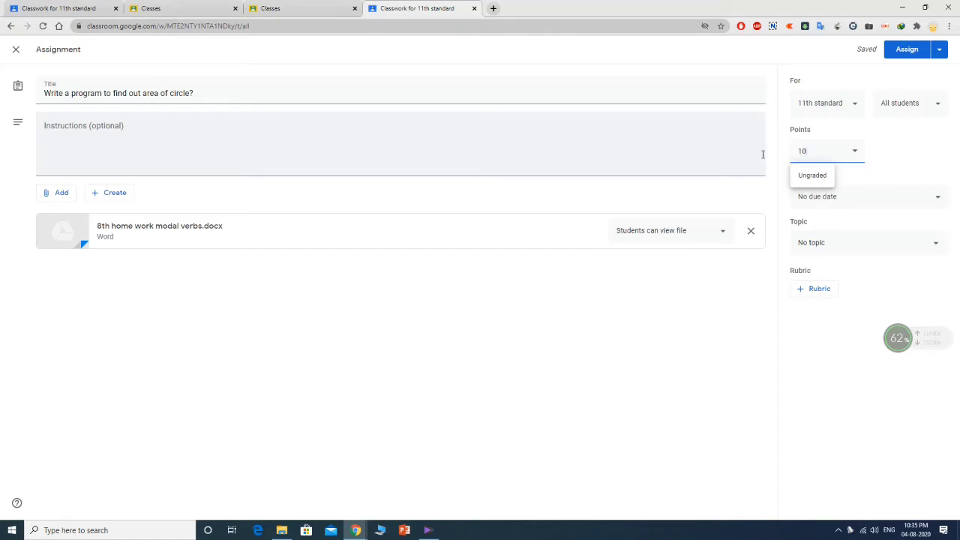
click(930, 156)
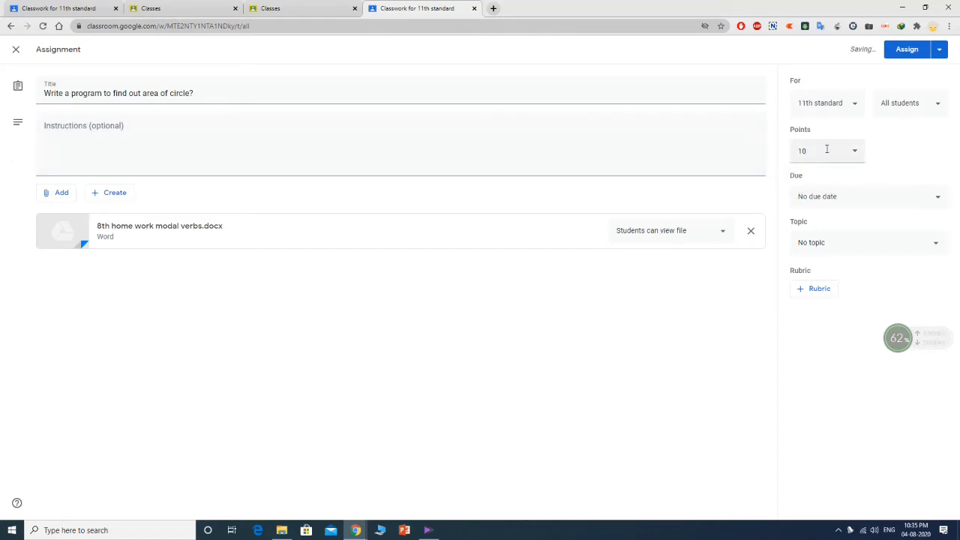
- Clear the area-of-circle assignment's due date so it shows No due date
click(864, 199)
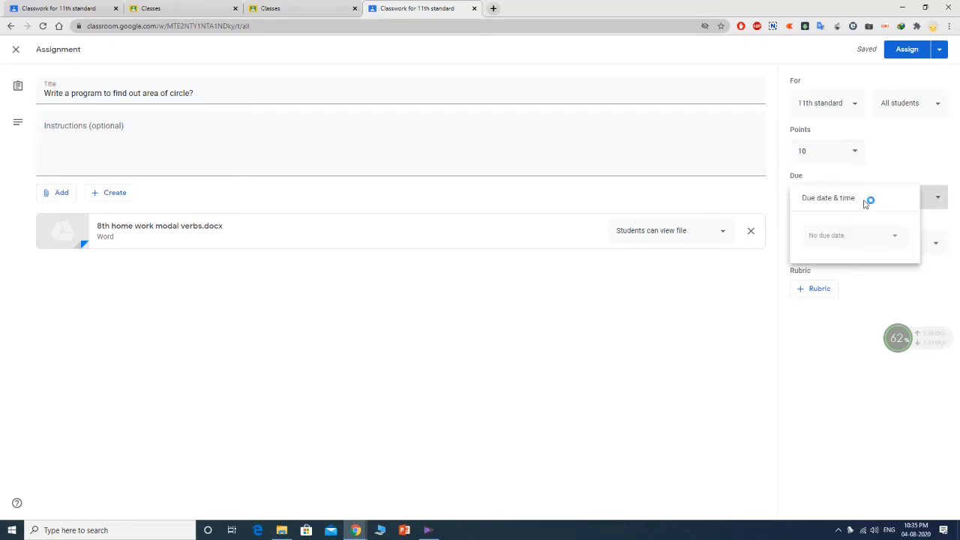
click(860, 238)
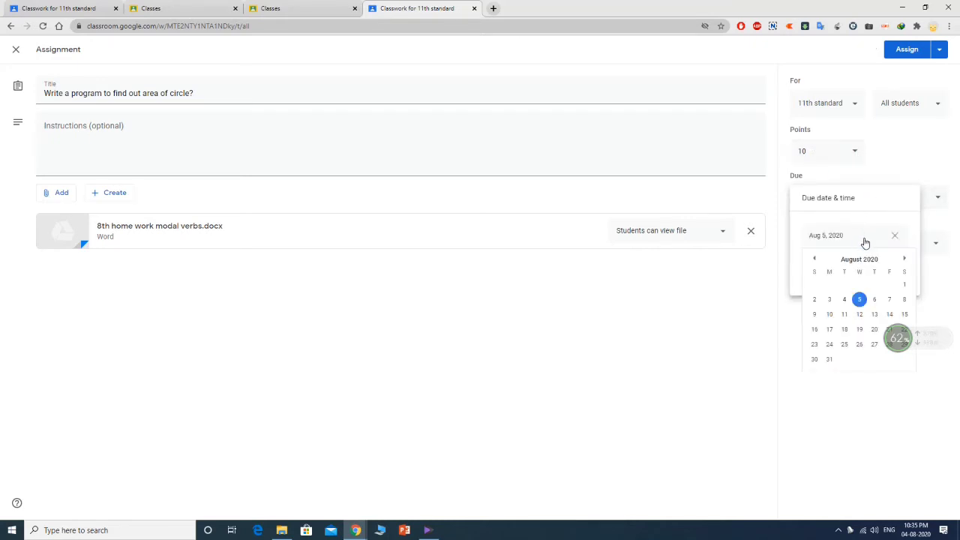
drag(903, 330, 898, 421)
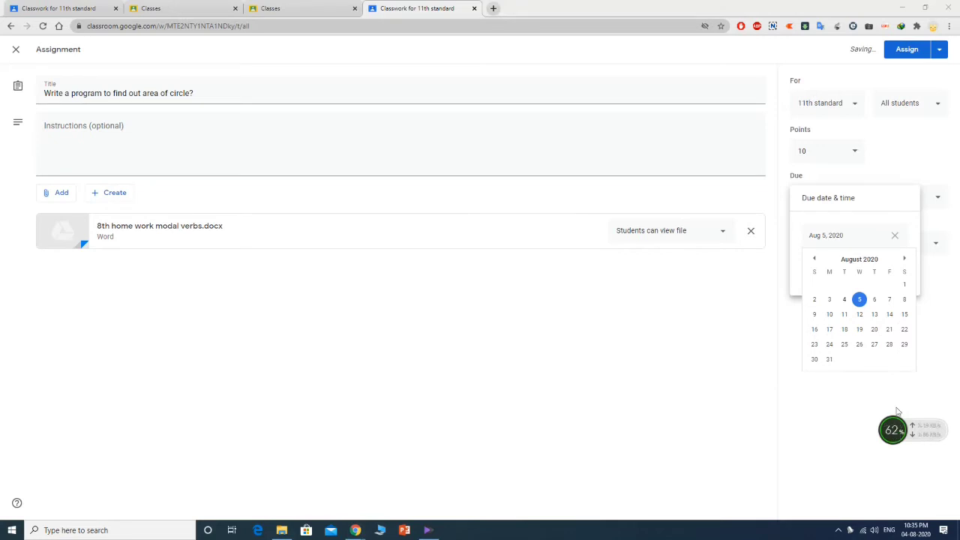
click(897, 159)
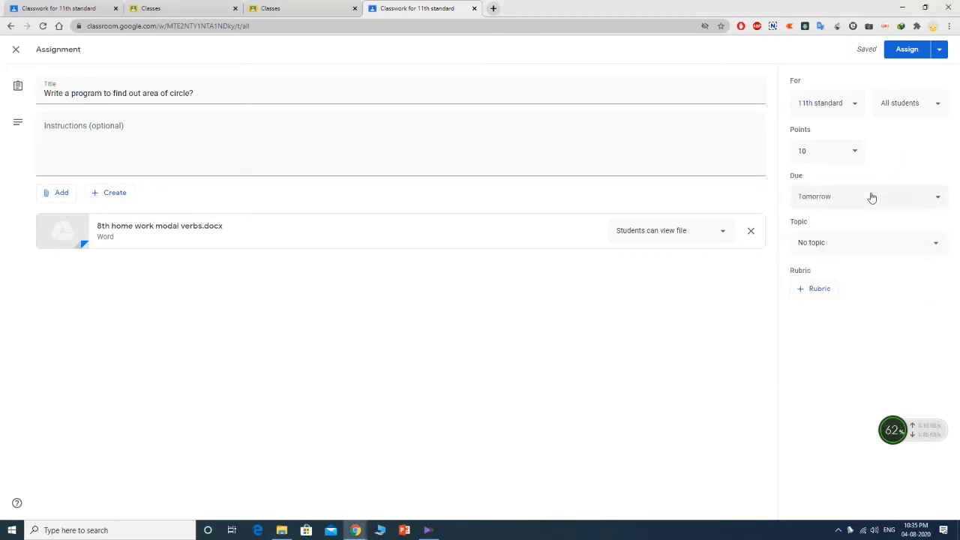
click(880, 197)
click(894, 237)
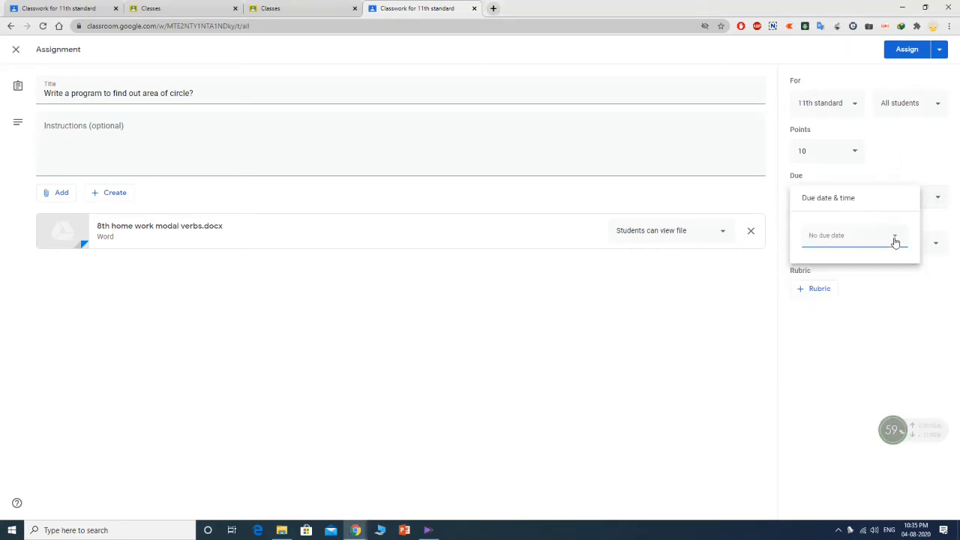
click(900, 167)
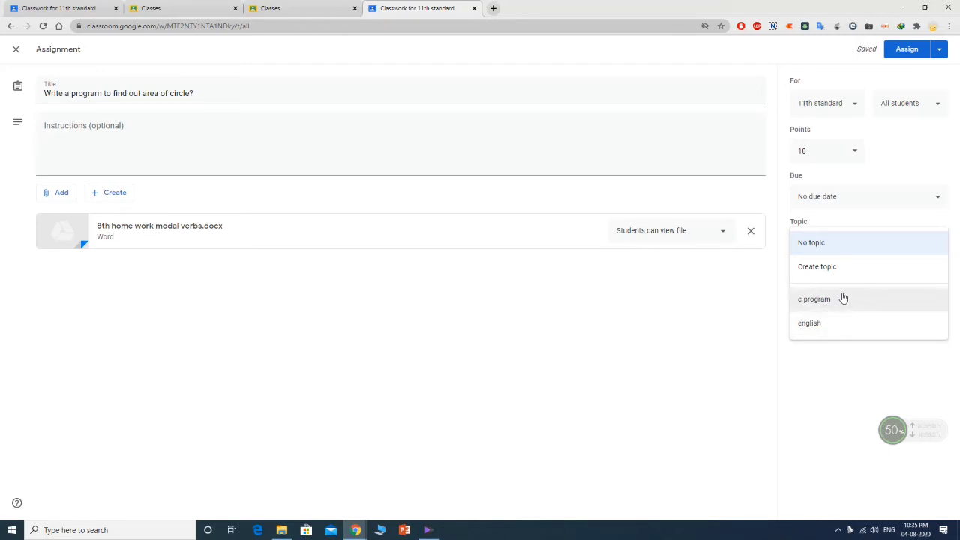
- Choose 'c program' as the area-of-circle assignment's topic
click(844, 299)
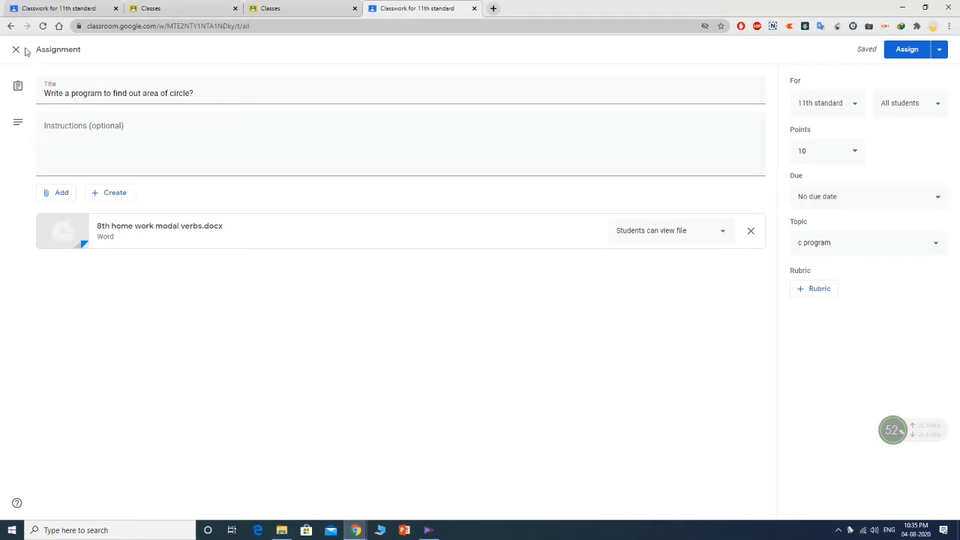
click(938, 53)
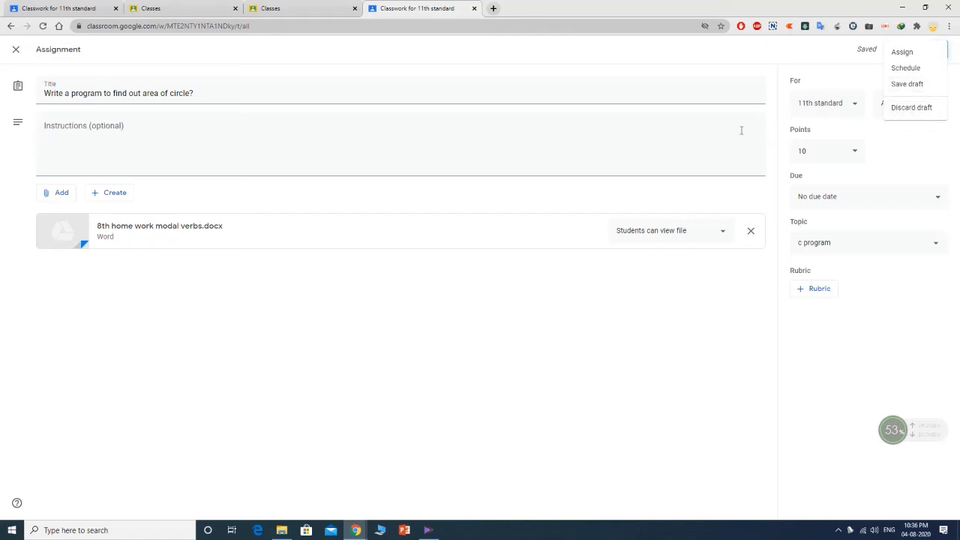
- Post the area-of-circle assignment to 11th standard immediately instead of scheduling it
click(908, 68)
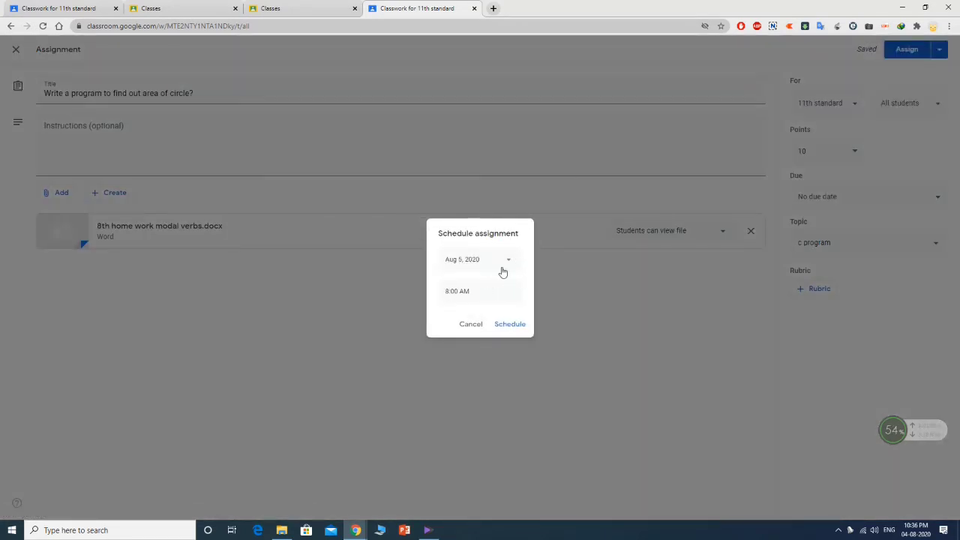
click(473, 327)
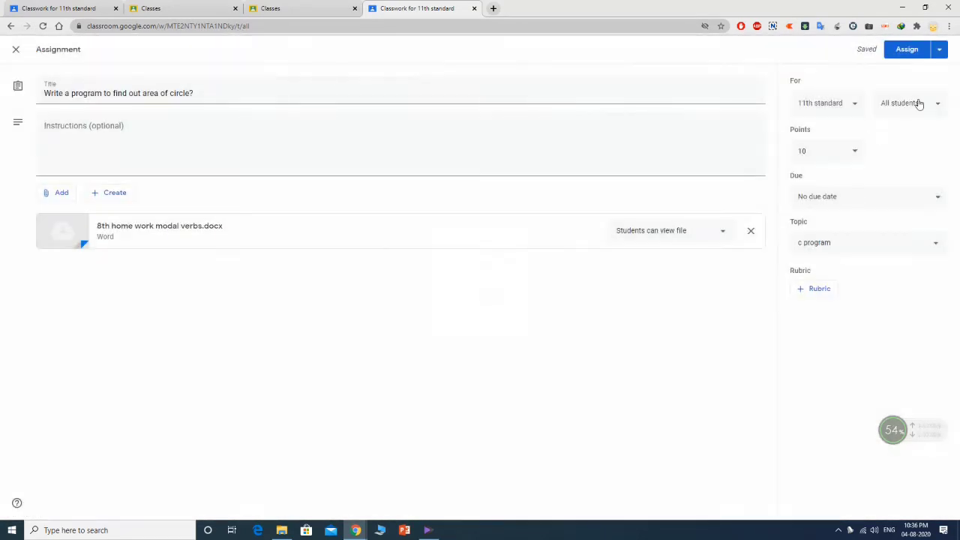
click(908, 52)
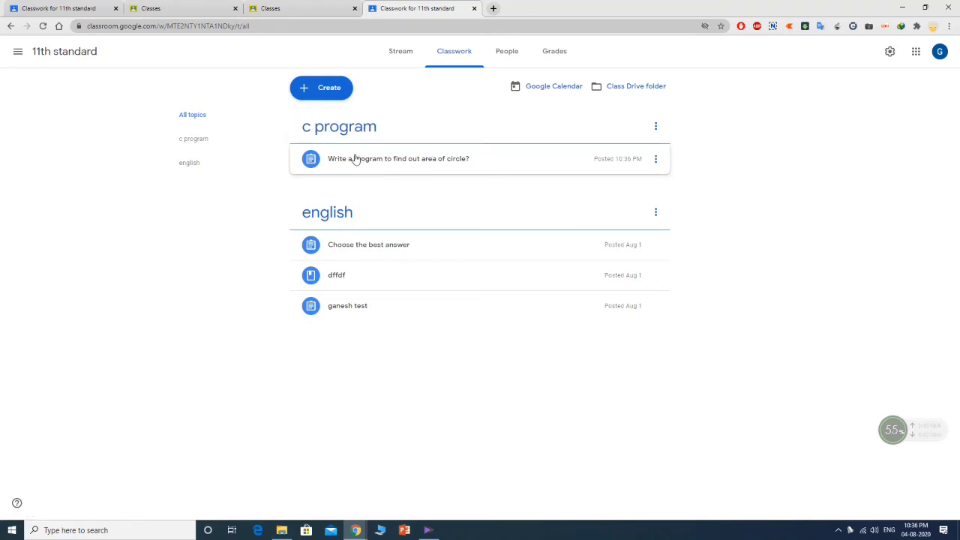
- Create a new Quiz assignment for 11th standard with a Blank Quiz form attached
click(328, 87)
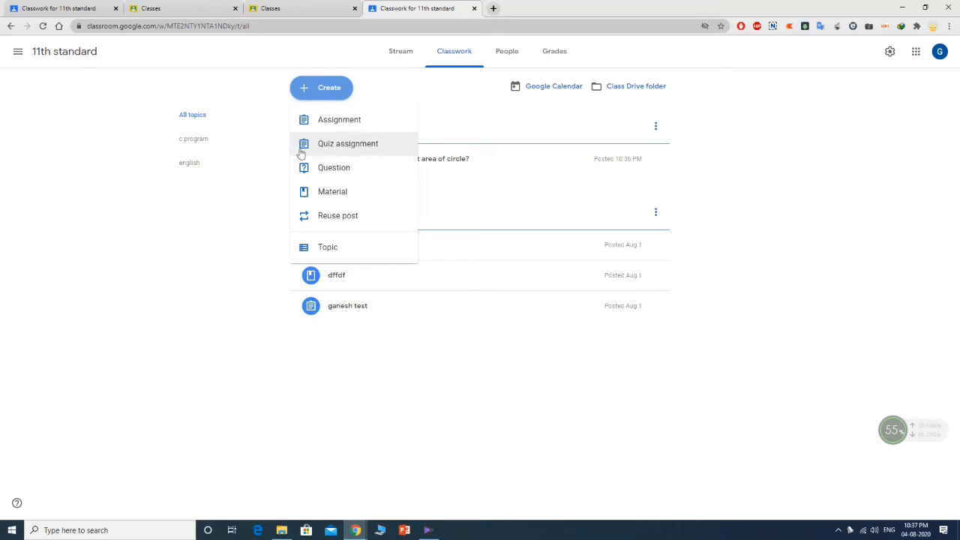
click(367, 145)
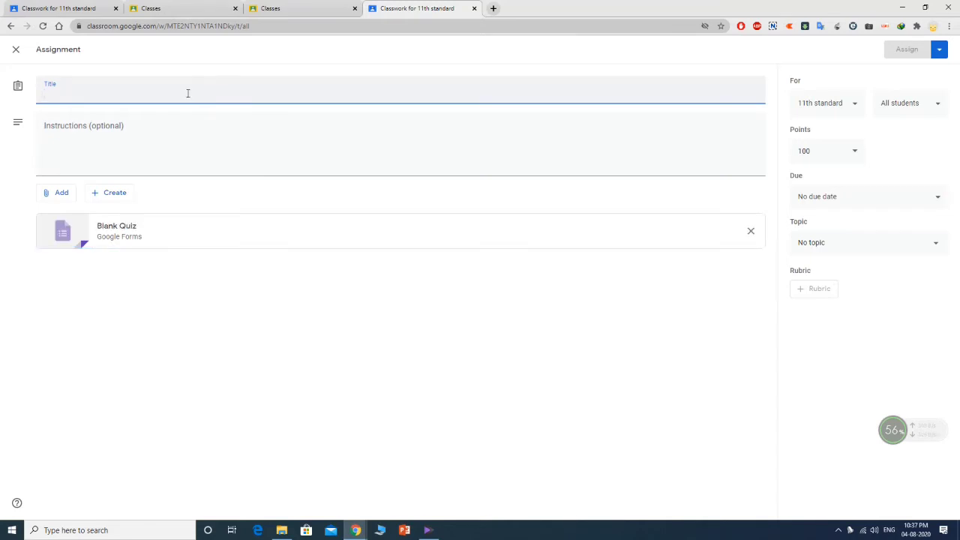
- Title the quiz 'choose the best' and open its Blank Quiz form in Google Forms
text(choose the )
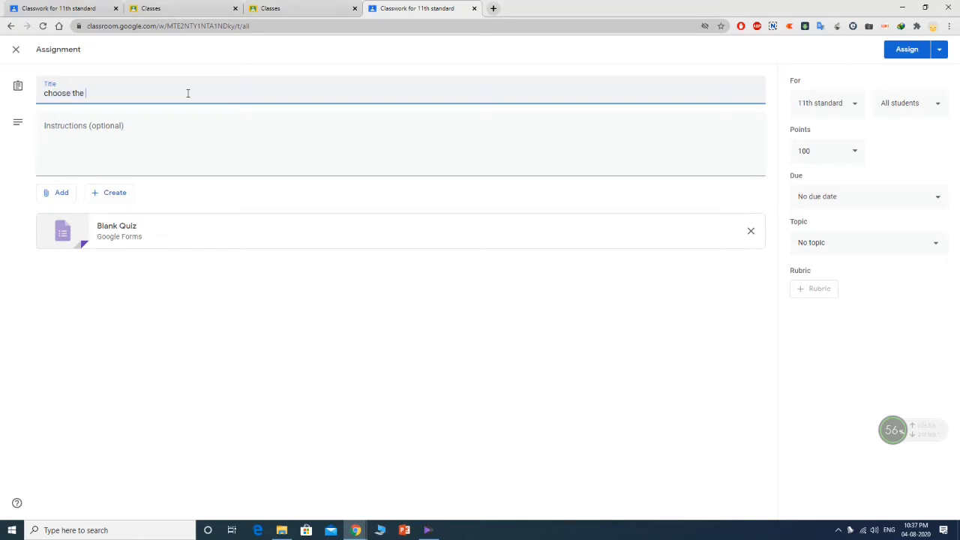
text(best)
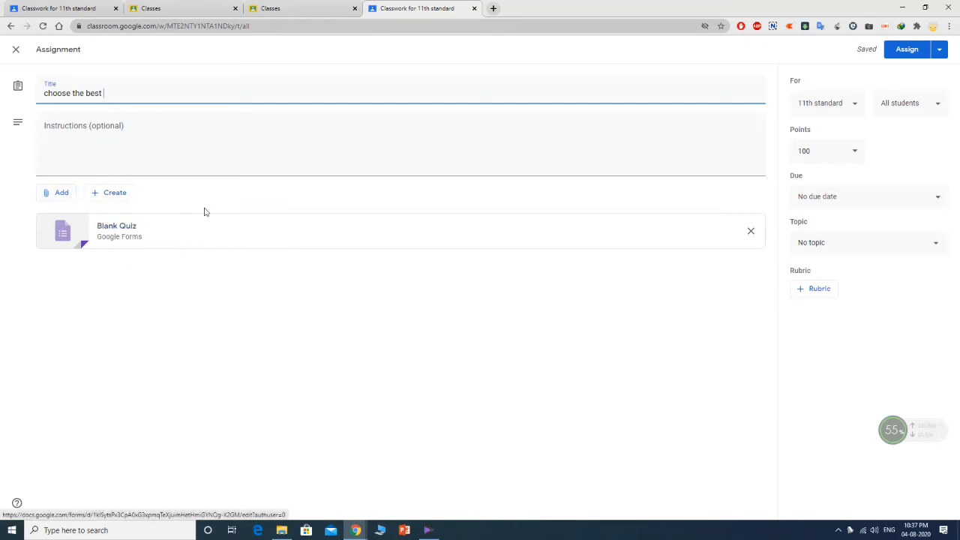
click(130, 237)
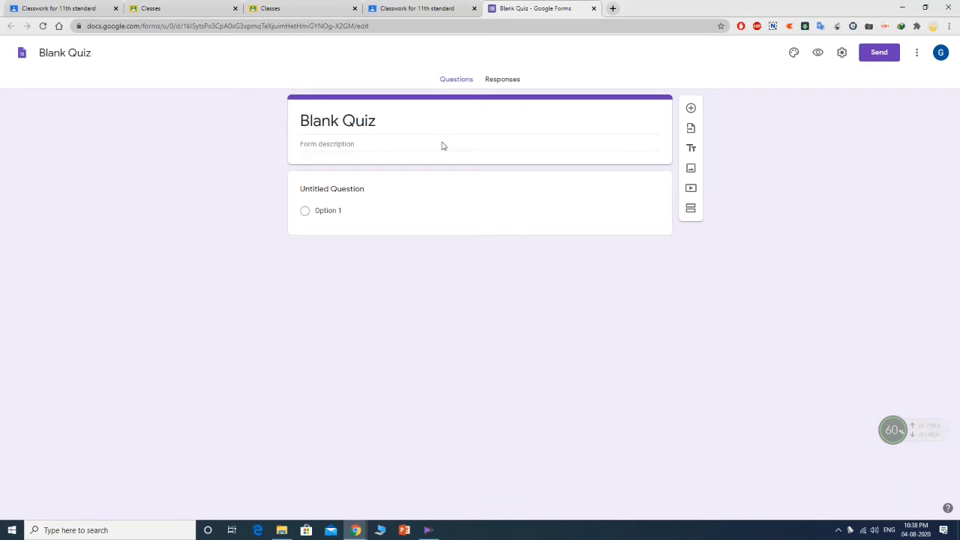
- Rename the quiz form from Blank Quiz to 'CSC Choose the best'
click(383, 121)
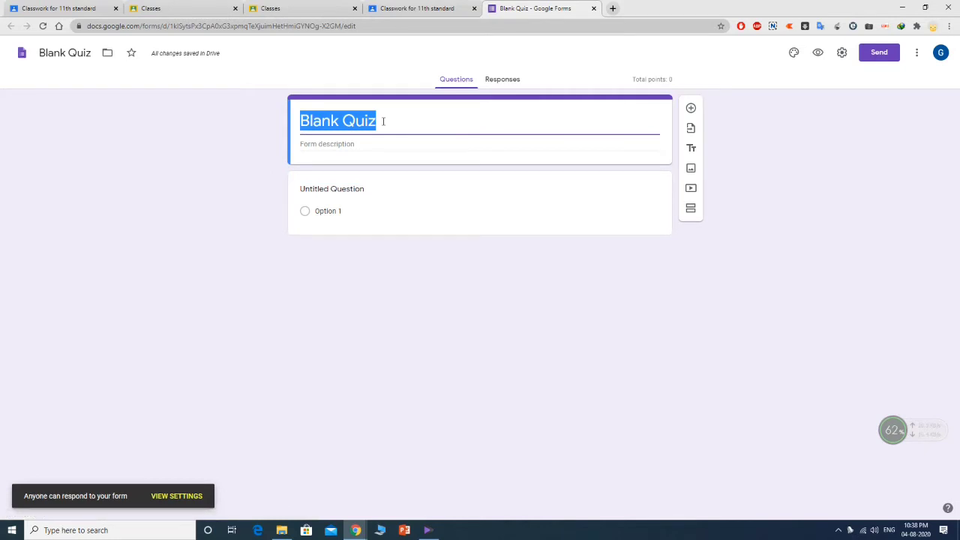
text(Co)
key(BackSpace)
key(BackSpace)
text(CSC C)
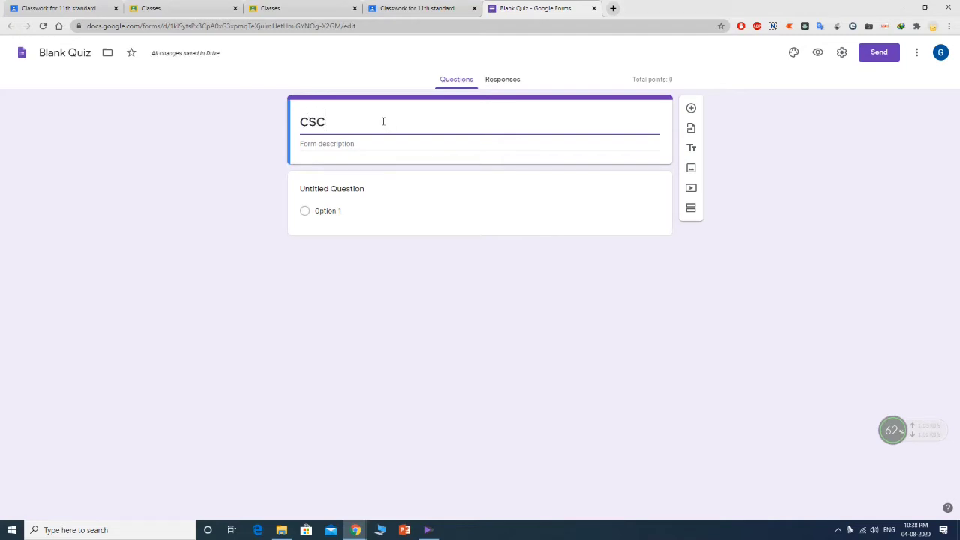
text(hoose)
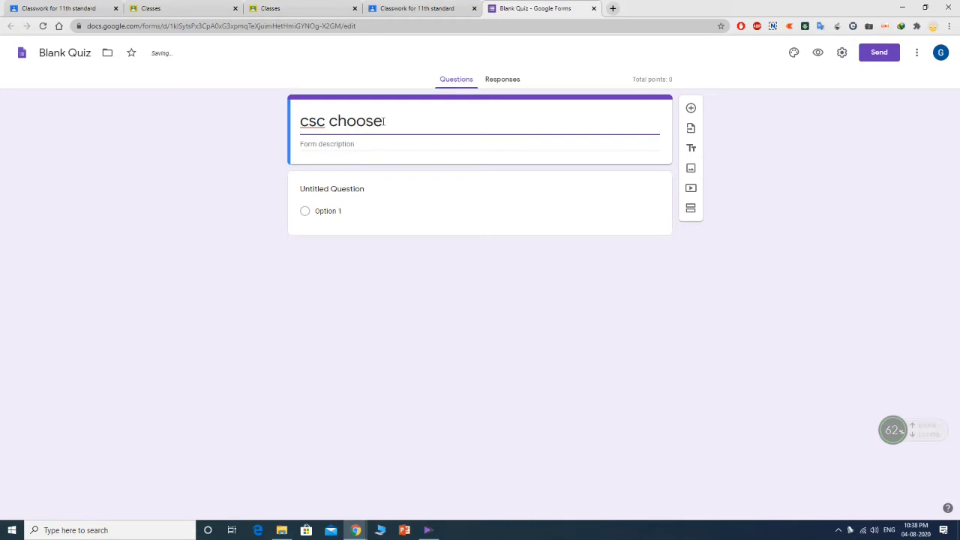
text( the )
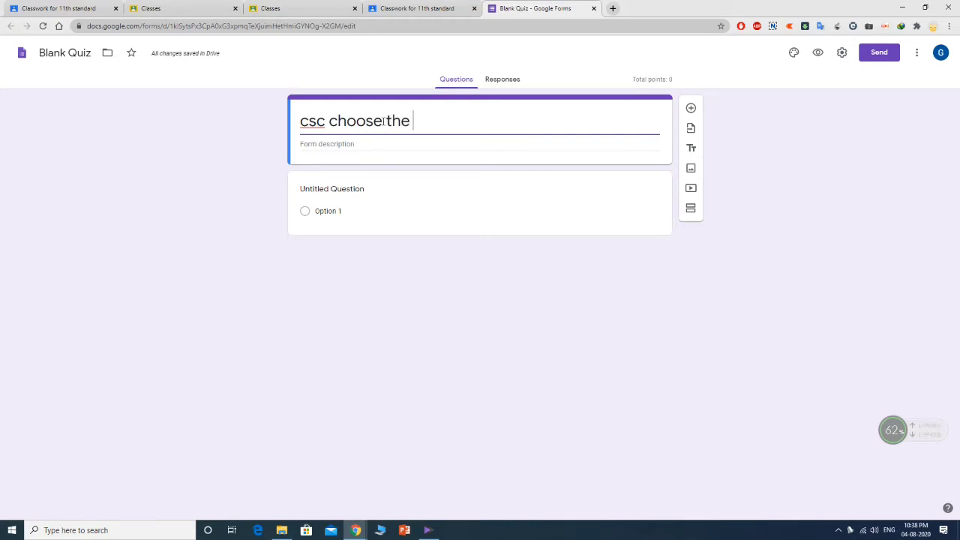
text(best)
- In the form settings, turn on email address collection and leave response receipts off
click(840, 55)
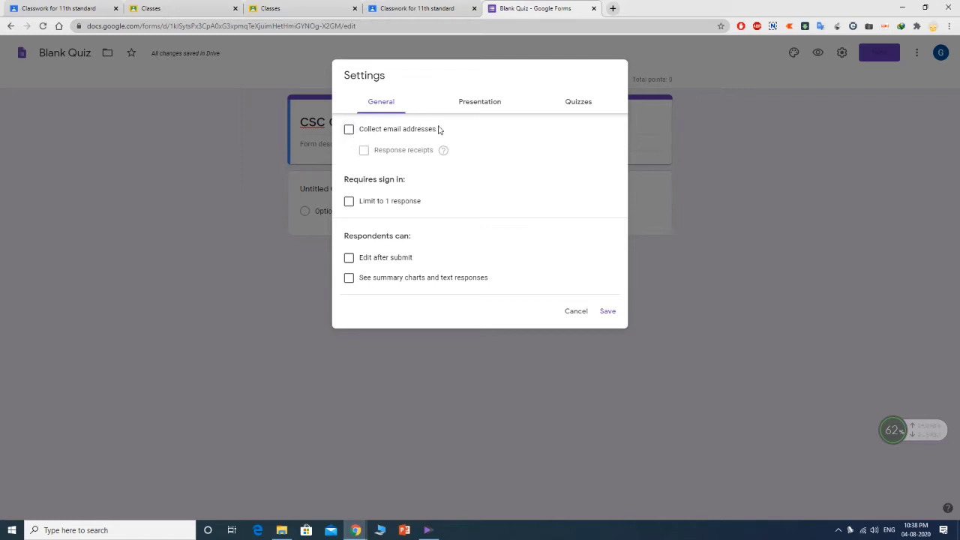
click(349, 132)
click(365, 153)
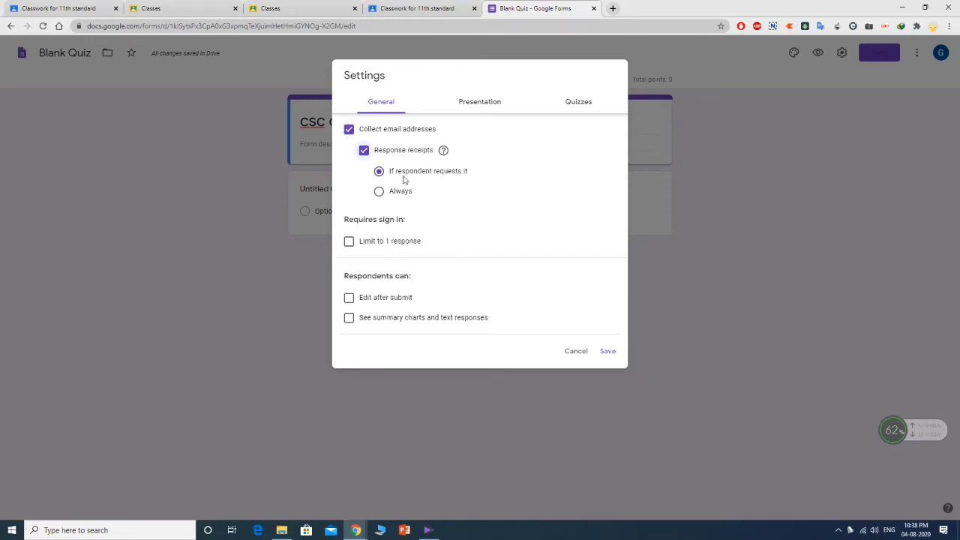
click(364, 152)
click(364, 152)
click(364, 152)
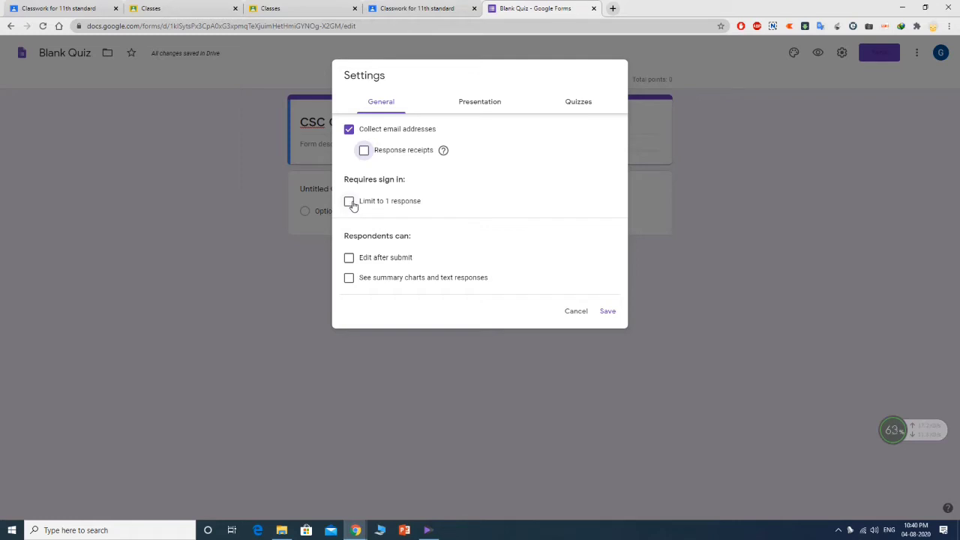
- Limit the quiz to 1 response per respondent and save the settings
click(350, 202)
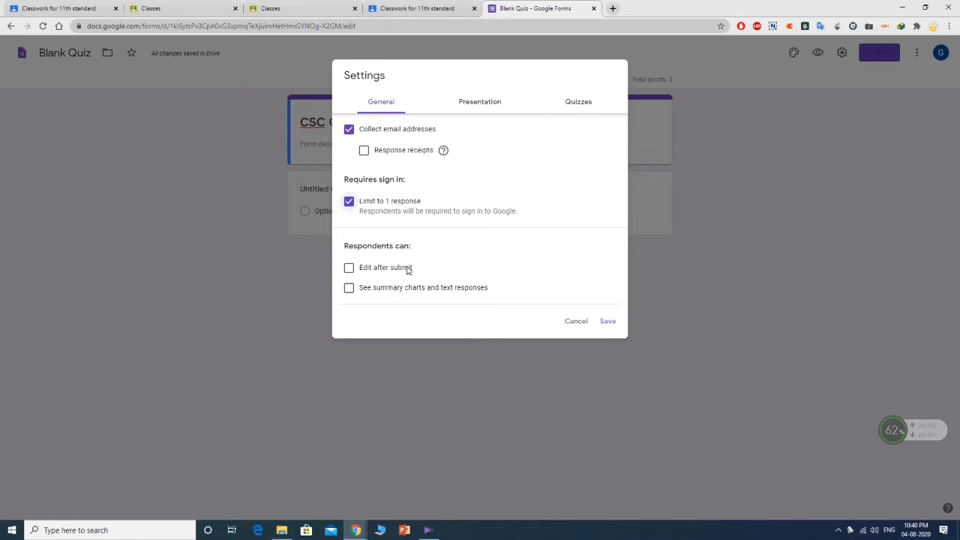
click(482, 106)
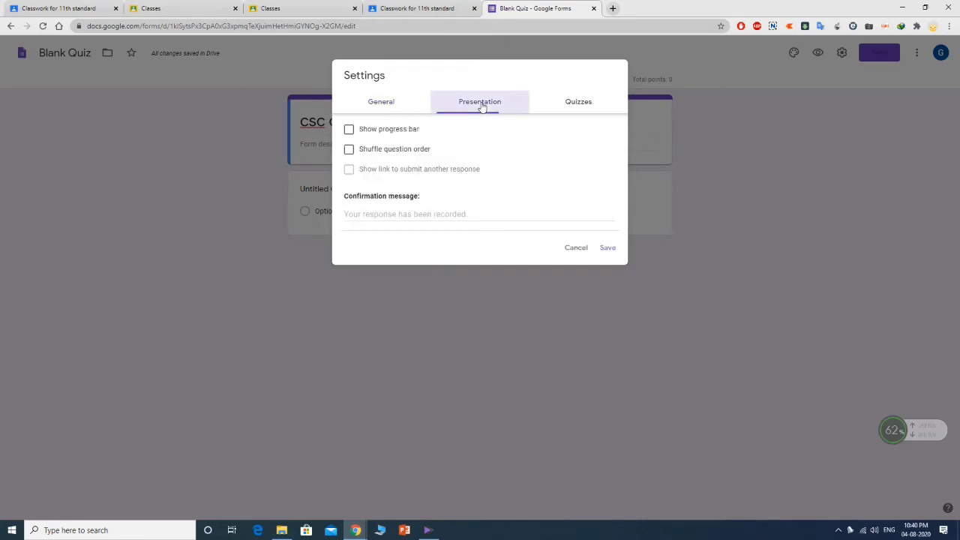
click(580, 102)
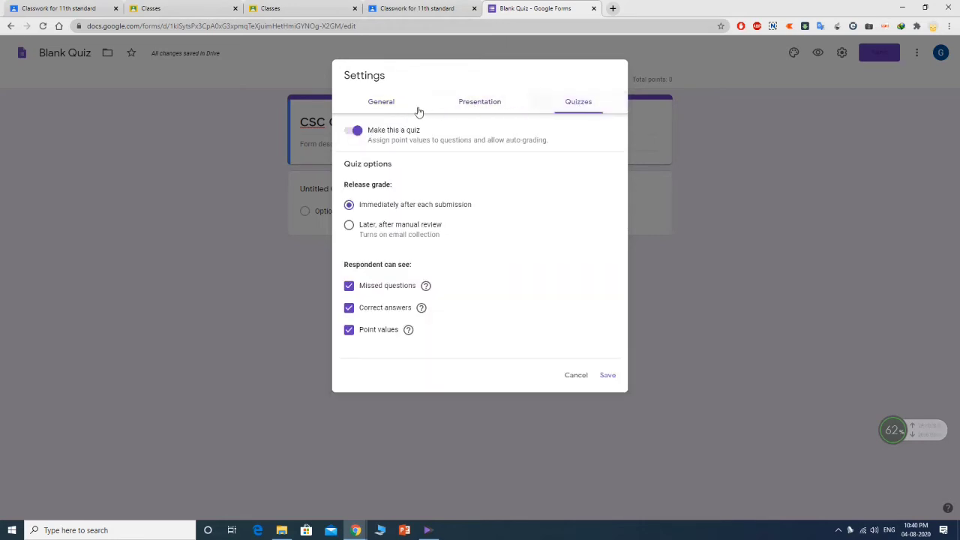
click(394, 104)
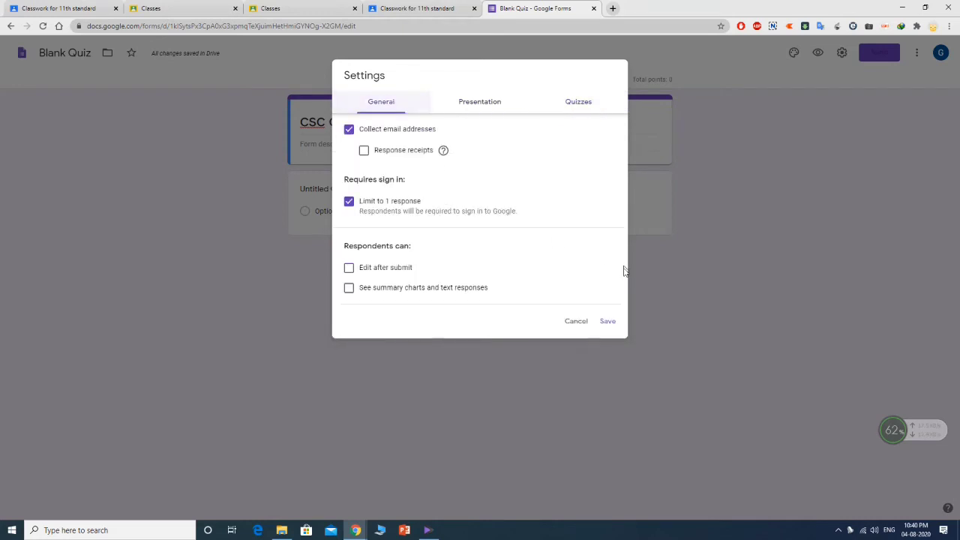
click(607, 321)
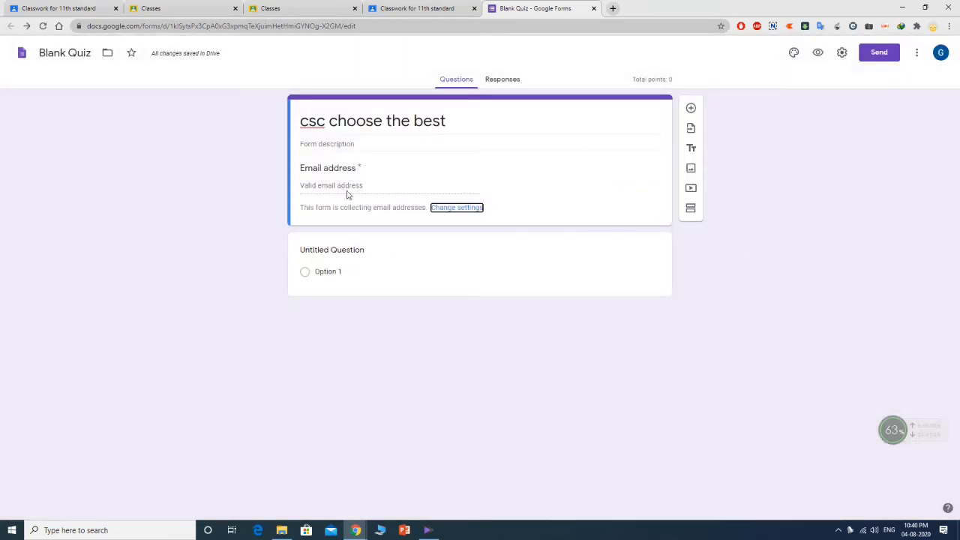
- Word the first multiple-choice question 'name the input statement?' and select its Option 1 text
click(340, 250)
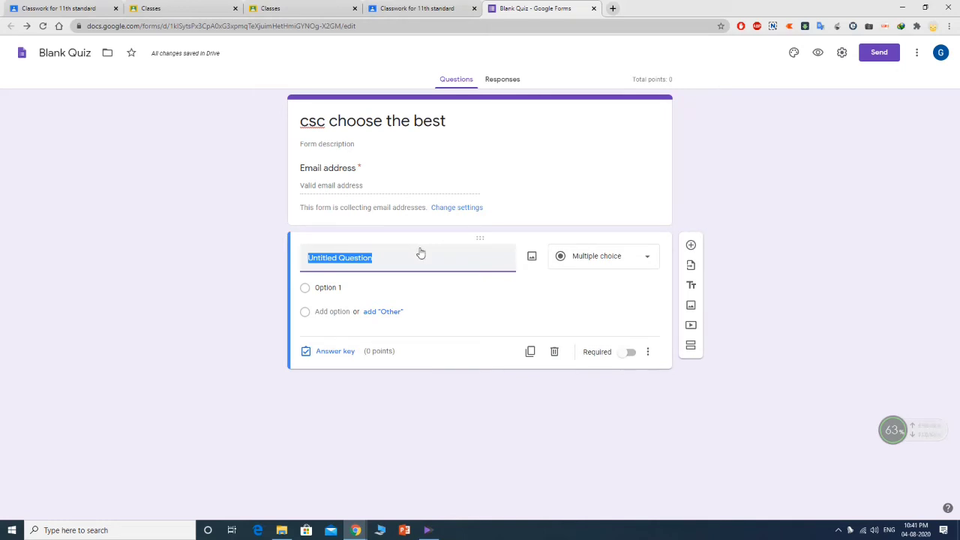
text(s)
key(BackSpace)
text(name the)
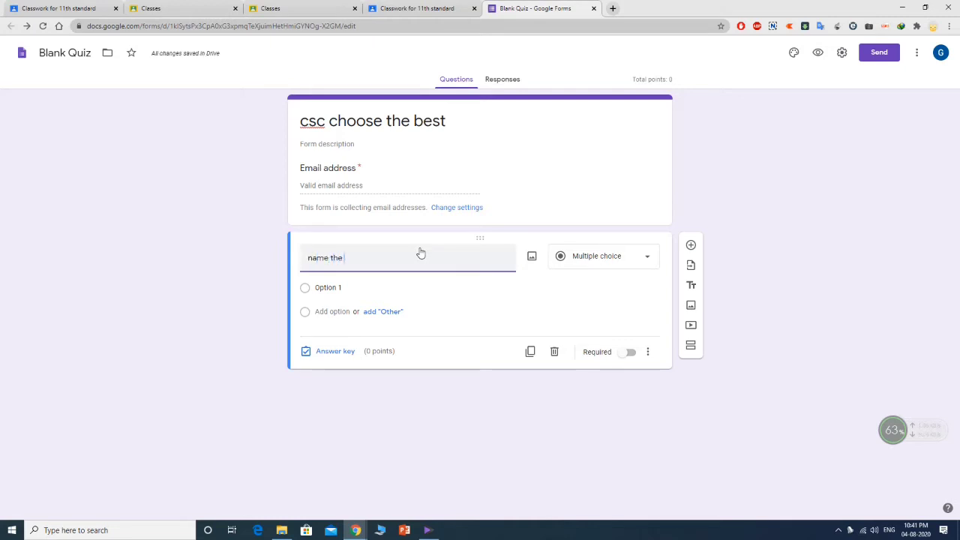
text( input statement?)
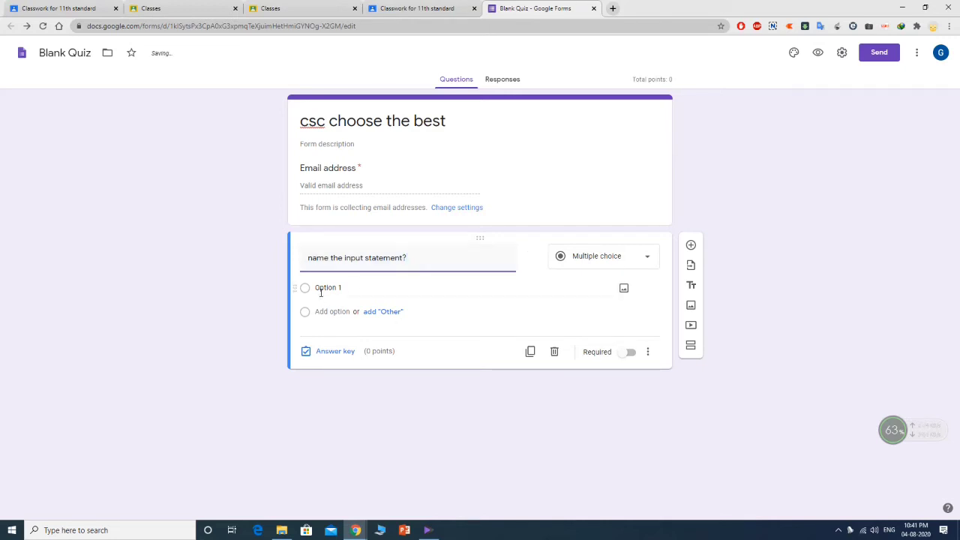
click(642, 258)
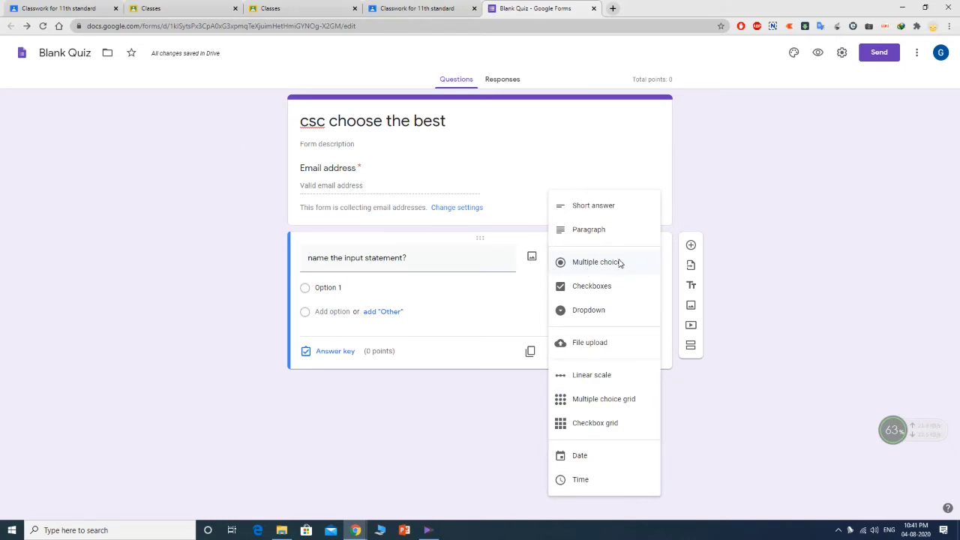
click(617, 262)
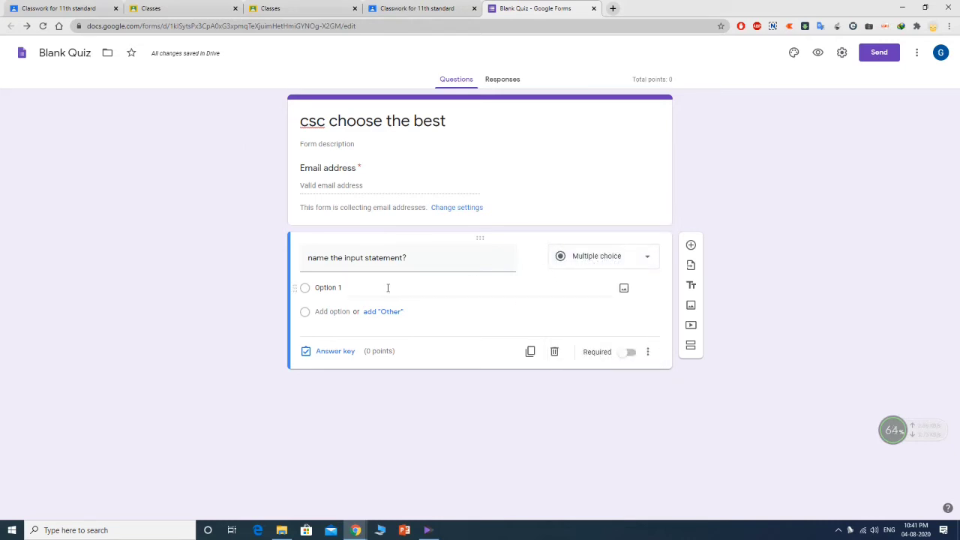
click(332, 289)
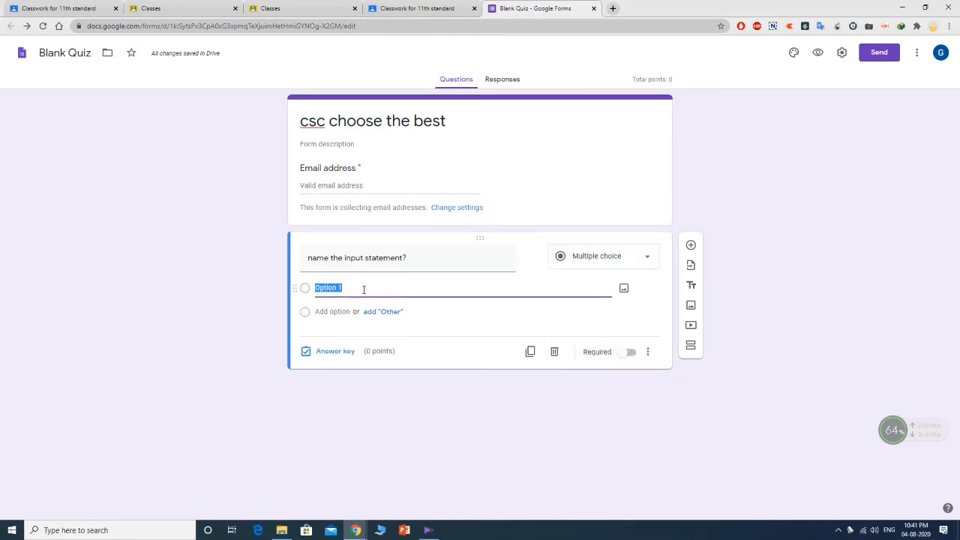
- Fill in the choices printf, scanf and getch, and delete the added Other row
key(BackSpace)
text(printf)
click(390, 321)
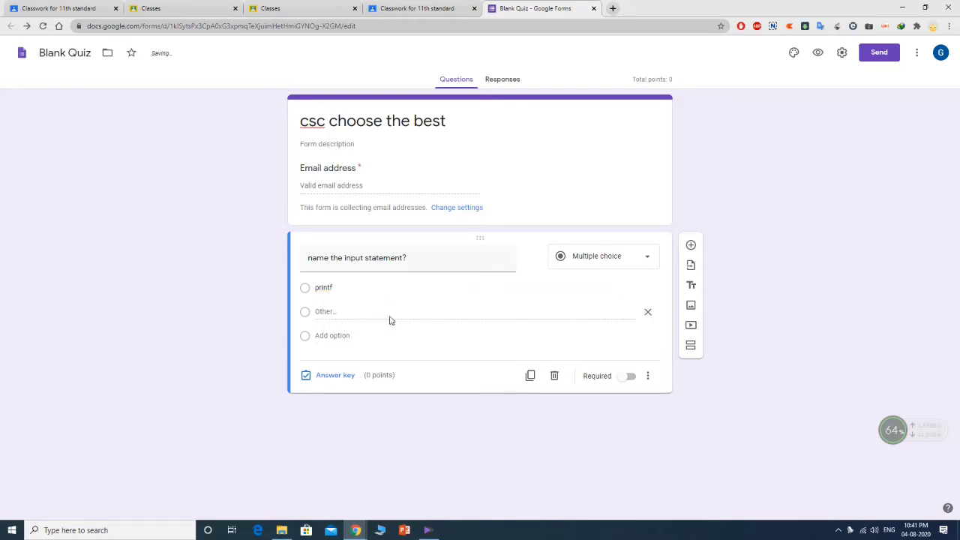
click(338, 338)
text(scanf)
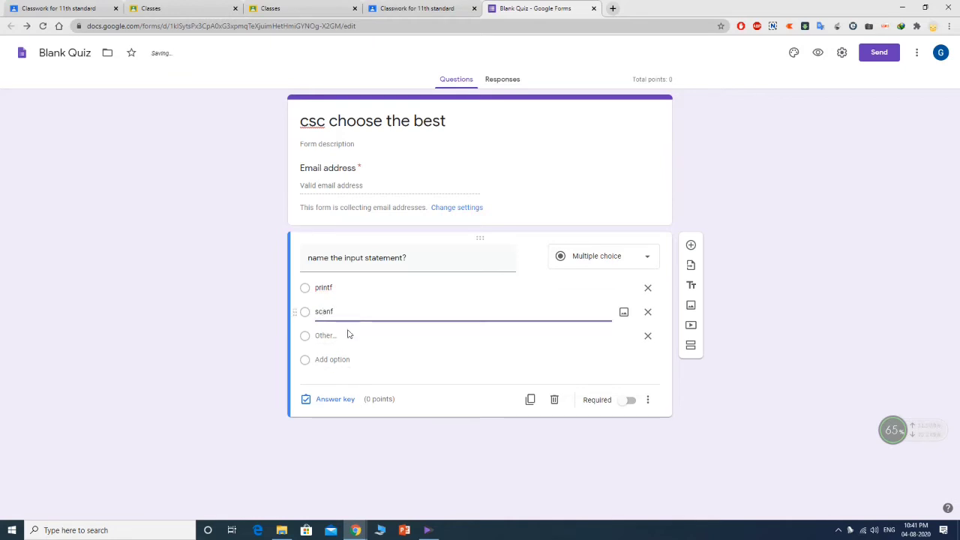
click(334, 361)
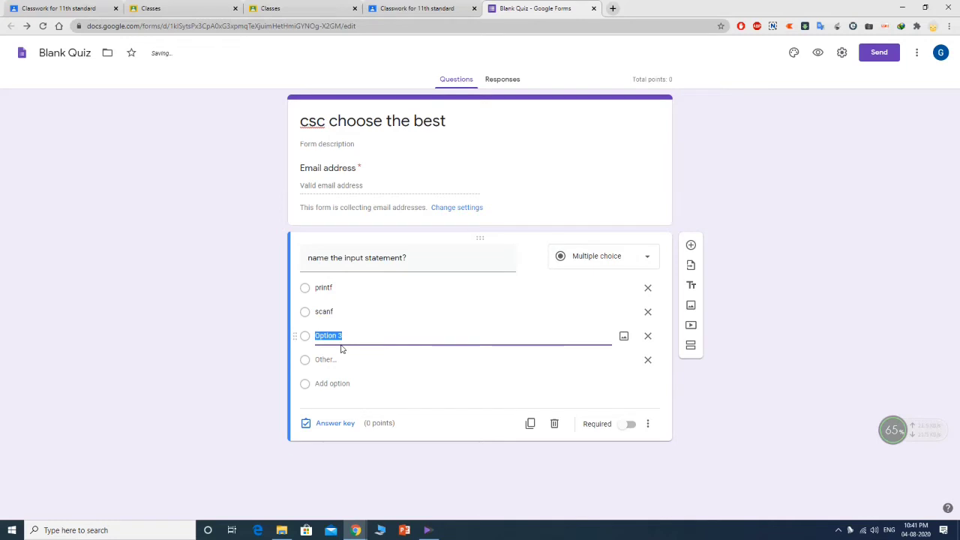
text(getch)
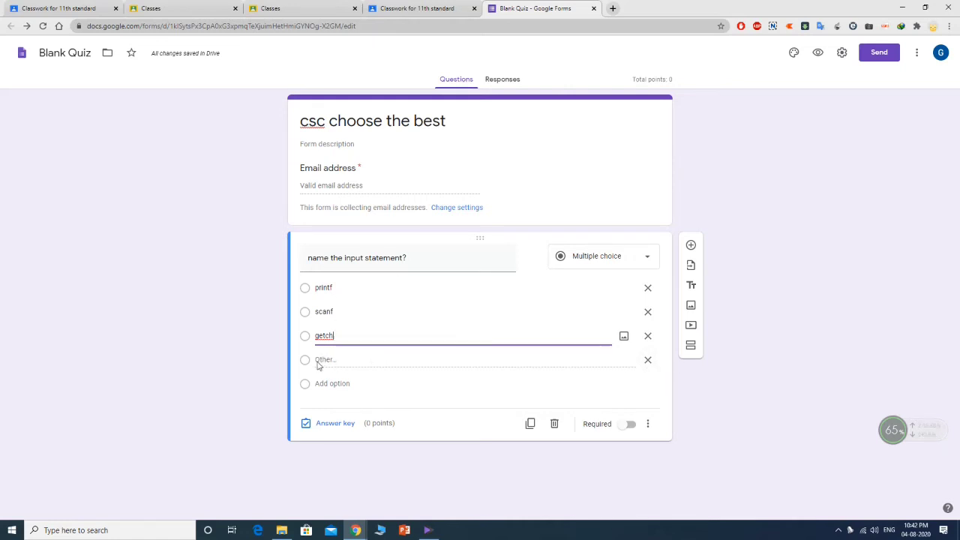
click(649, 362)
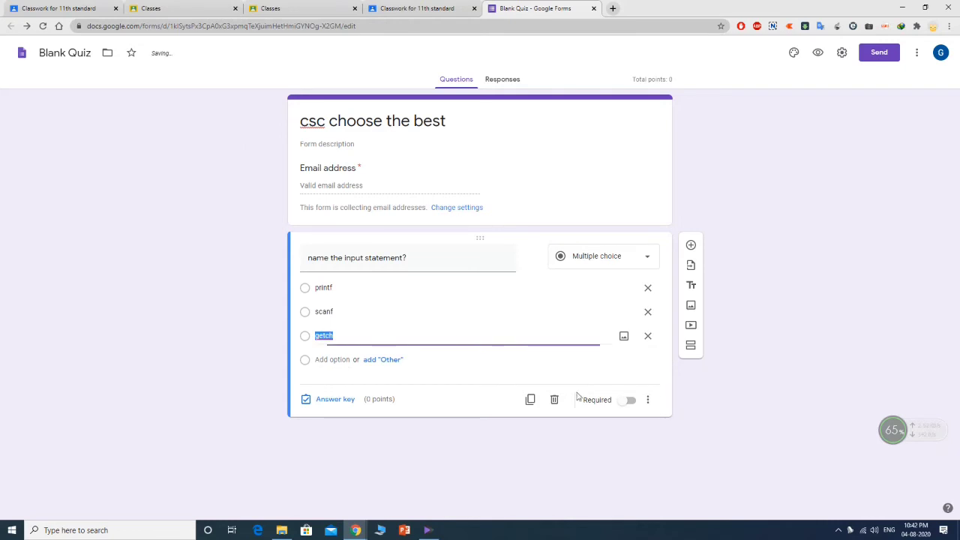
- In the answer key, mark scanf as correct and make the question worth 1 point
click(335, 400)
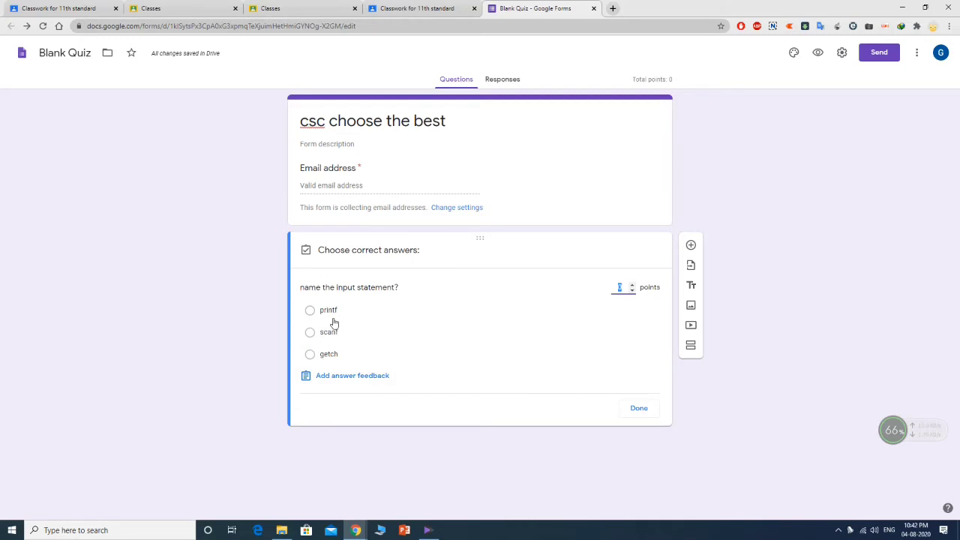
click(310, 332)
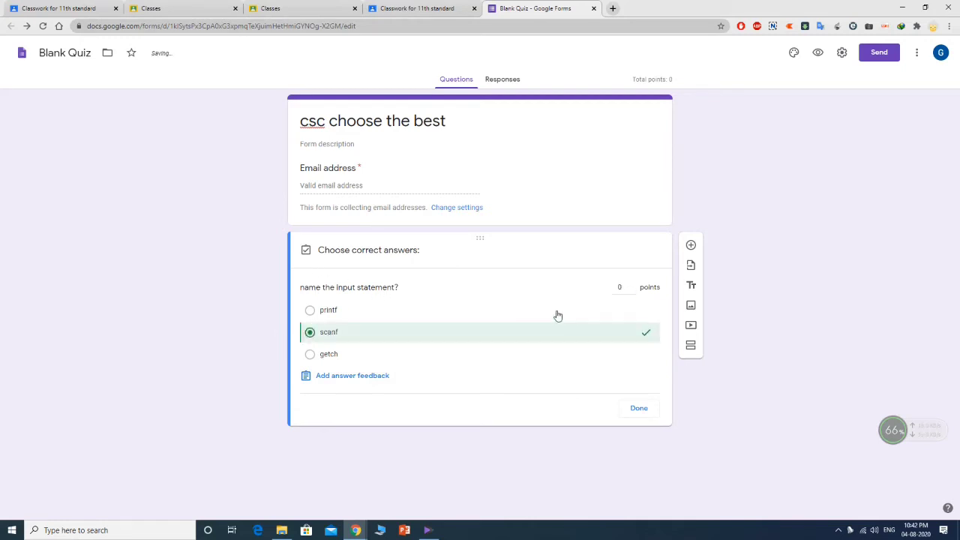
click(631, 285)
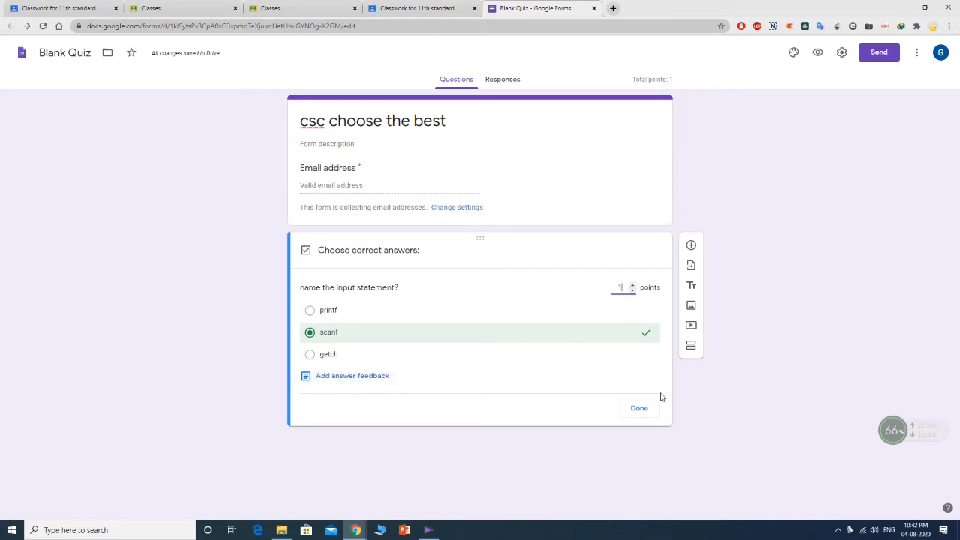
click(642, 409)
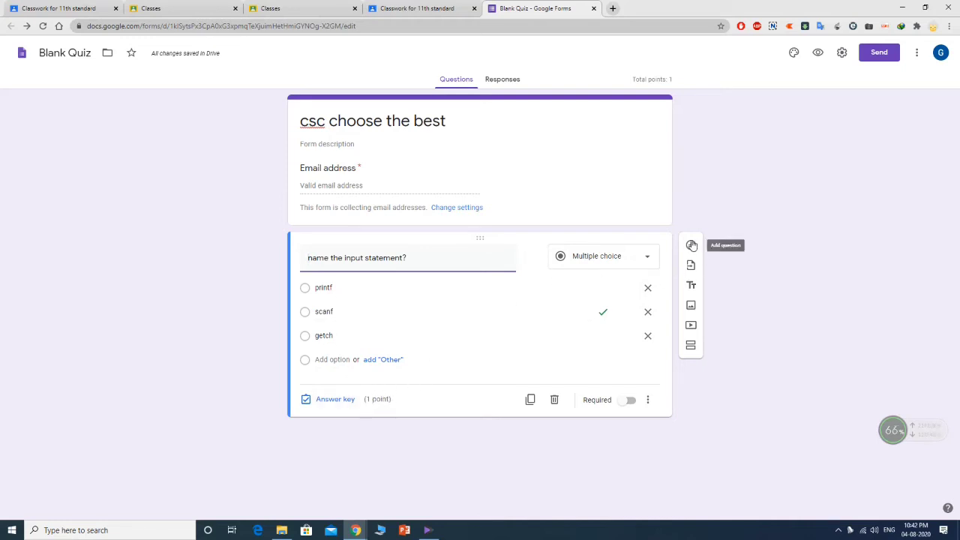
- Duplicate the question and change 'input' to 'output' in the copy's title
click(531, 402)
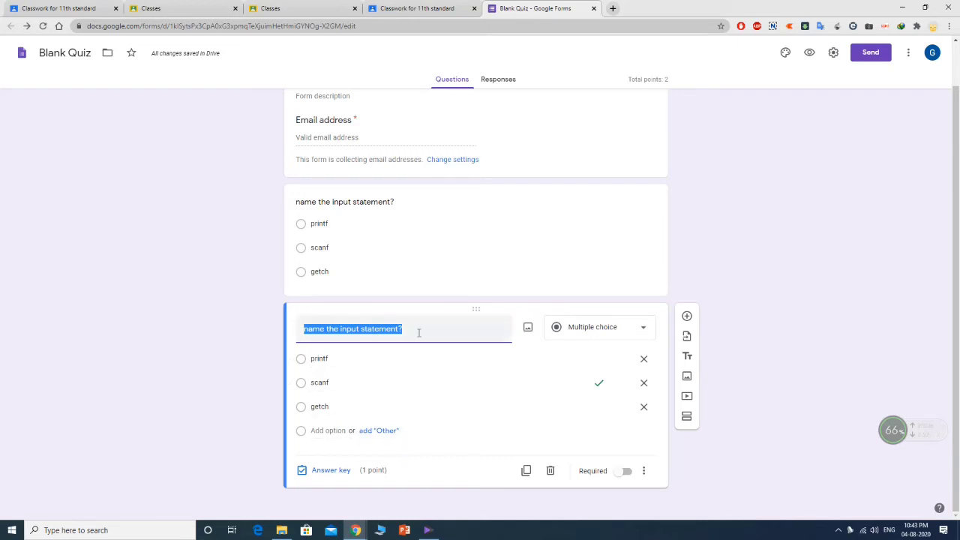
drag(398, 328, 297, 325)
double_click(351, 329)
text(out)
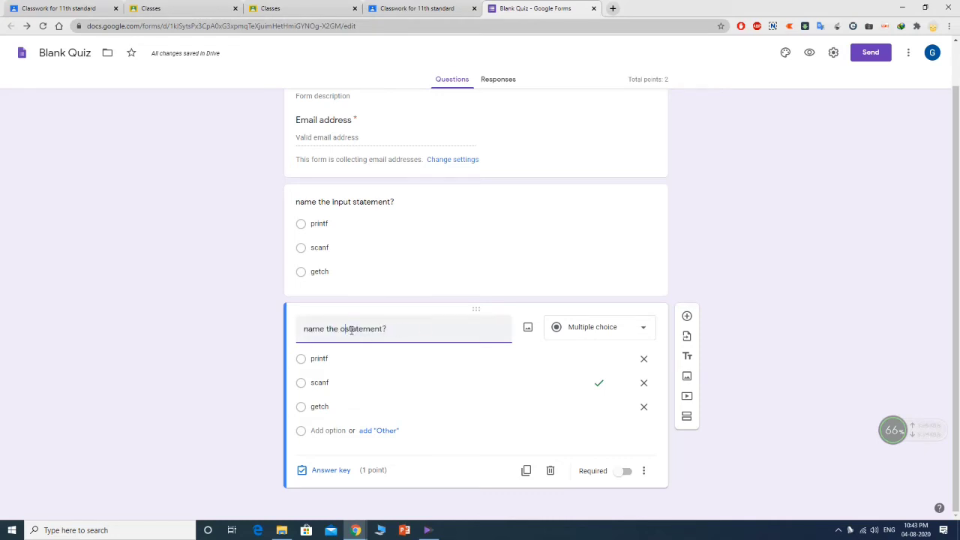
text(put)
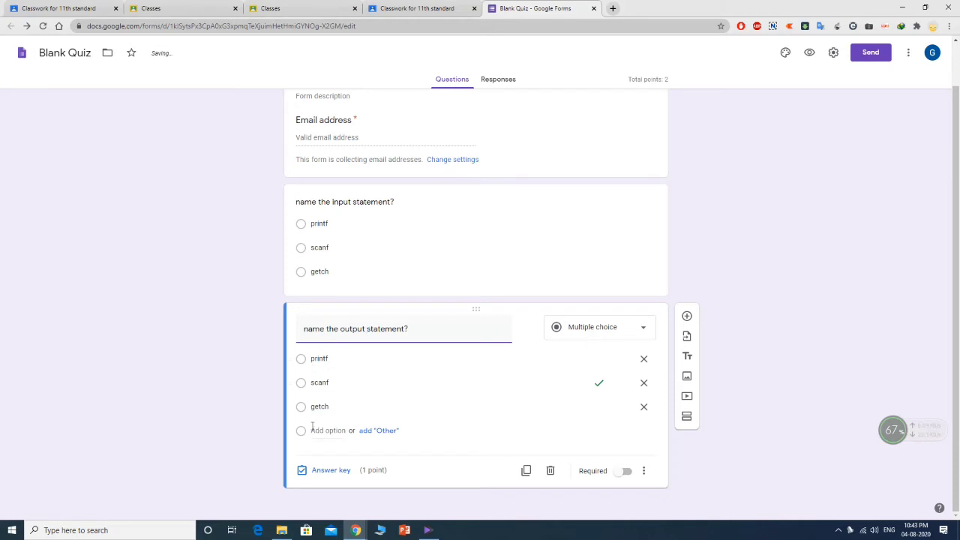
- In the copied question's answer key, make printf the correct answer instead of scanf
click(331, 470)
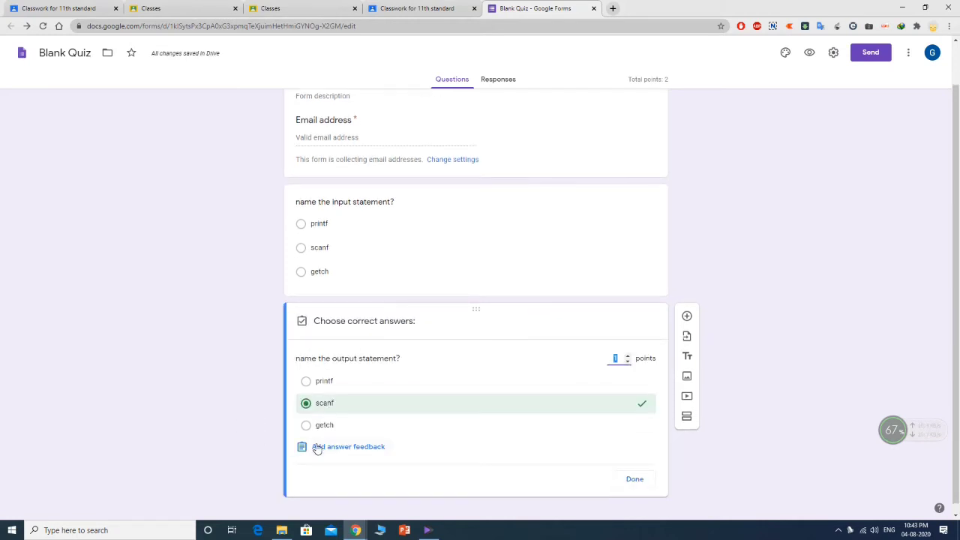
scroll(363, 361, up, 1)
scroll(361, 364, down, 1)
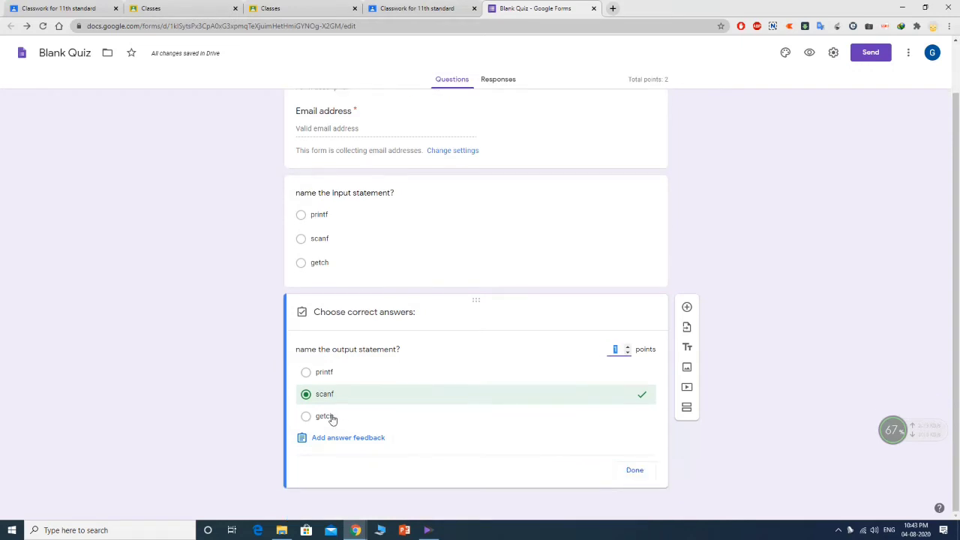
click(309, 373)
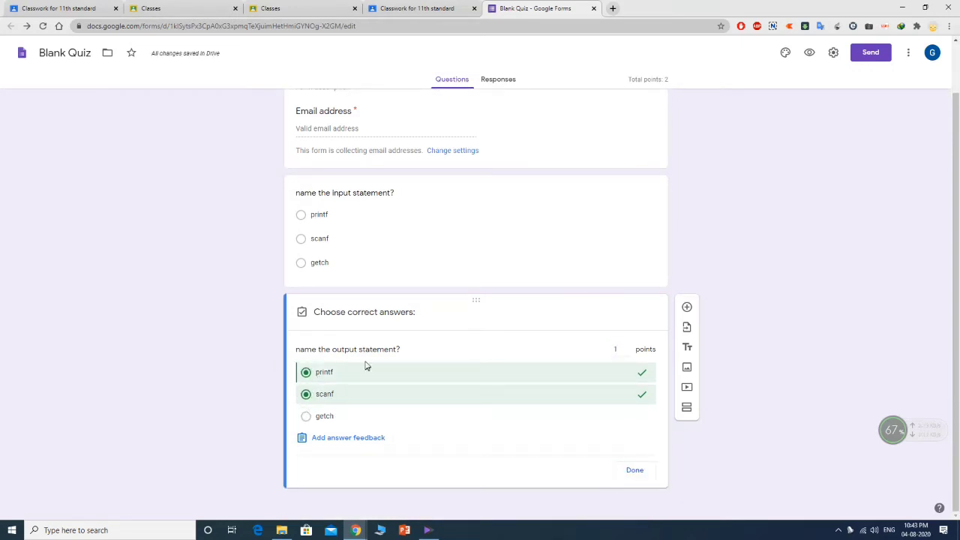
click(307, 396)
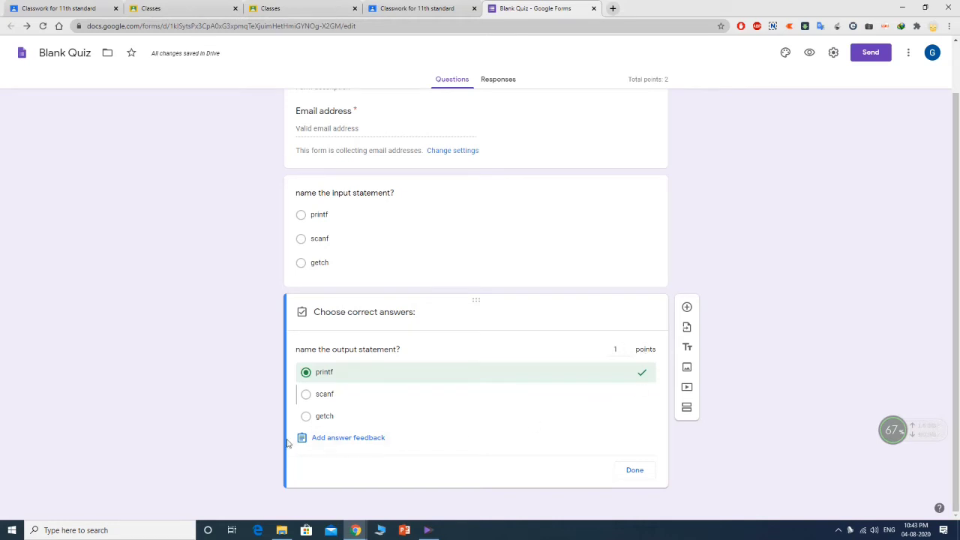
click(635, 471)
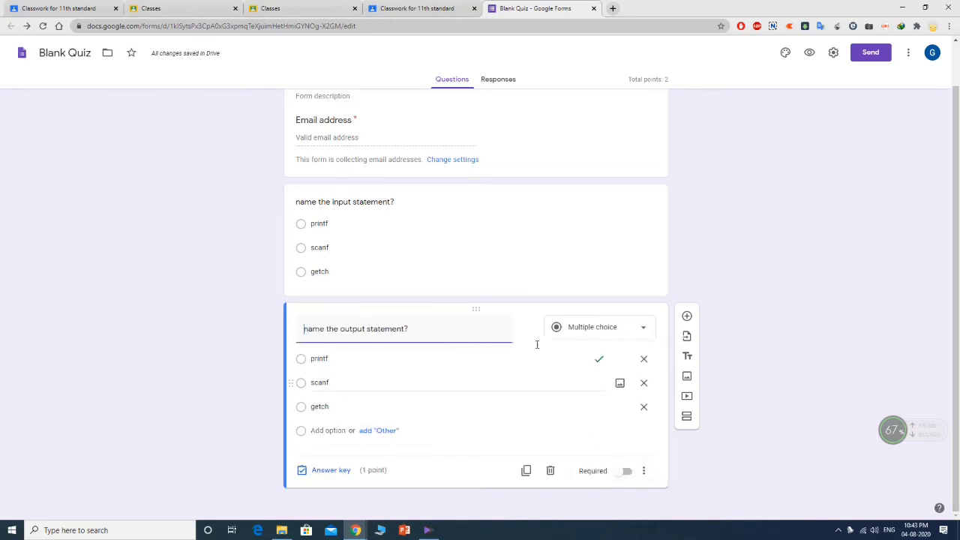
scroll(503, 291, up, 1)
scroll(443, 337, down, 1)
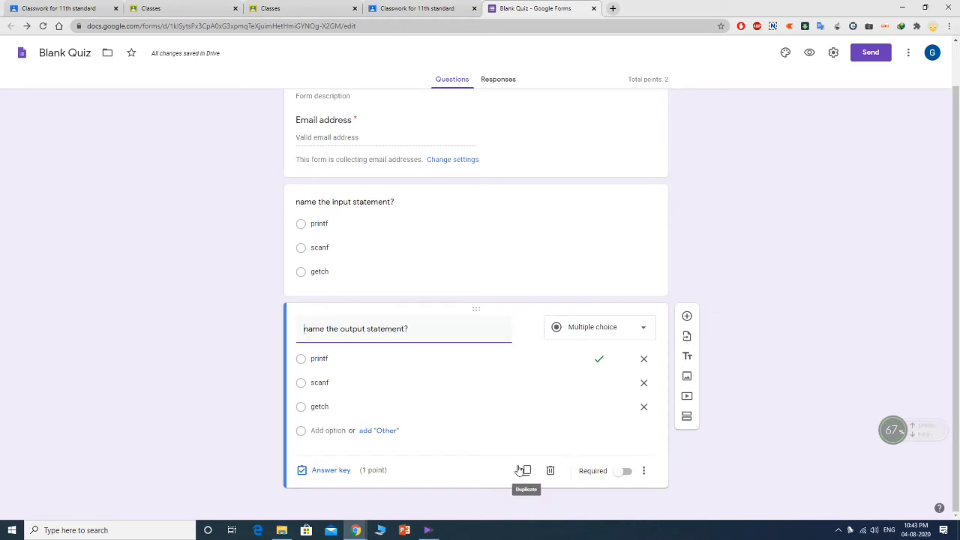
- Add a new question with an Other choice, titled 'name the header file for printf'
click(687, 316)
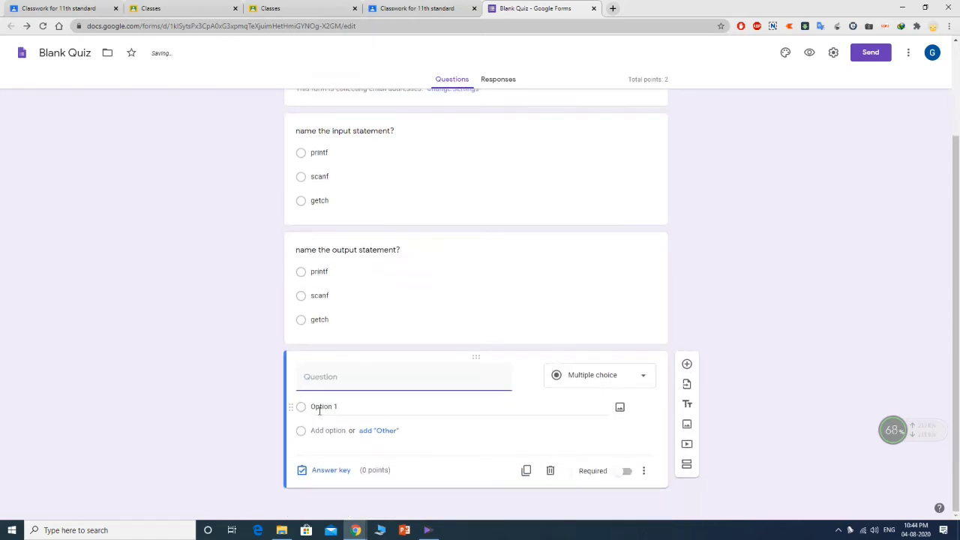
click(375, 432)
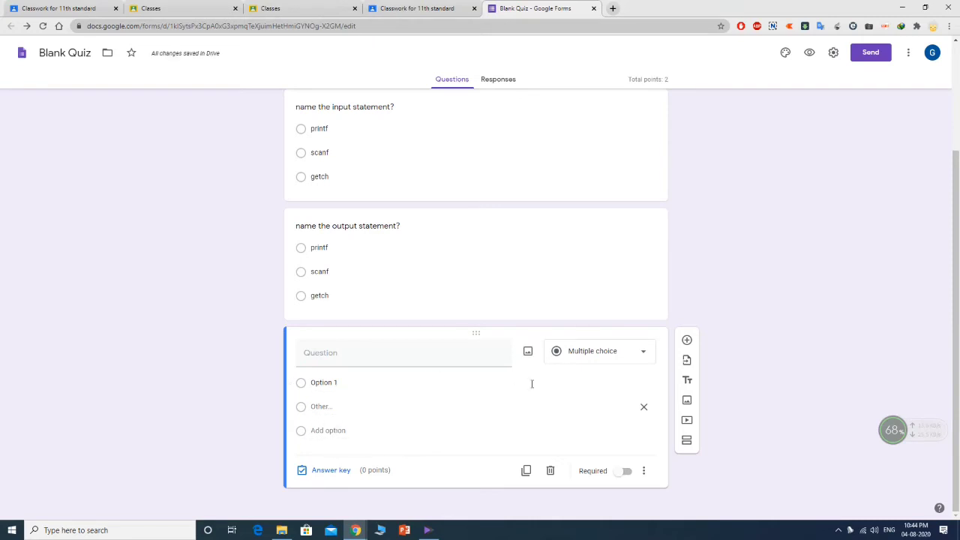
click(354, 354)
text(name the)
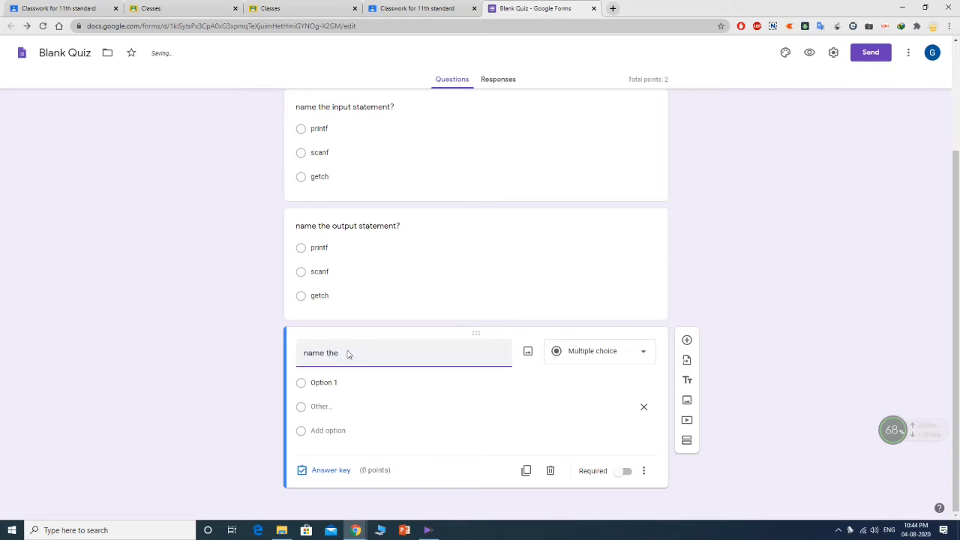
text( header file for printf)
- Enter conio.h, stdio.h and stdlib.h as the header-file question's choices
click(329, 384)
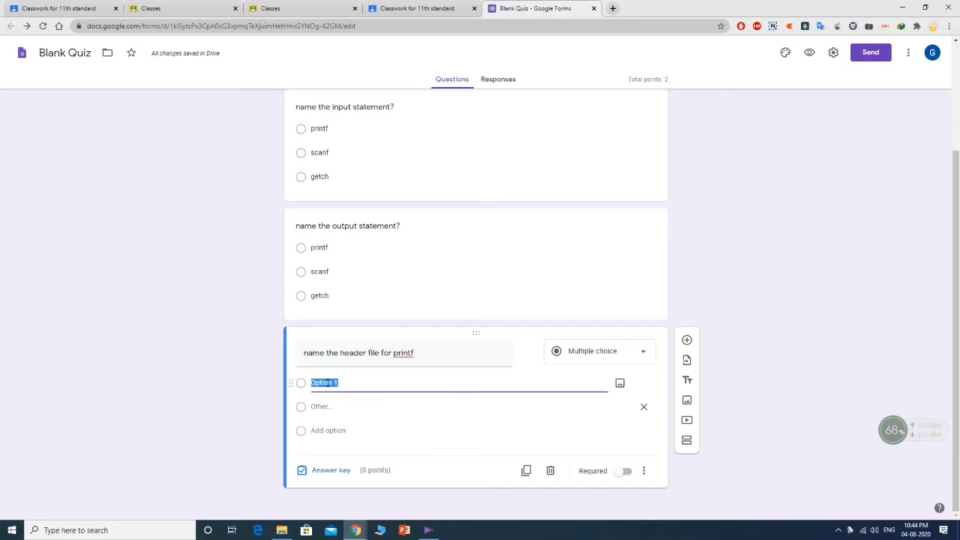
text(conio.h)
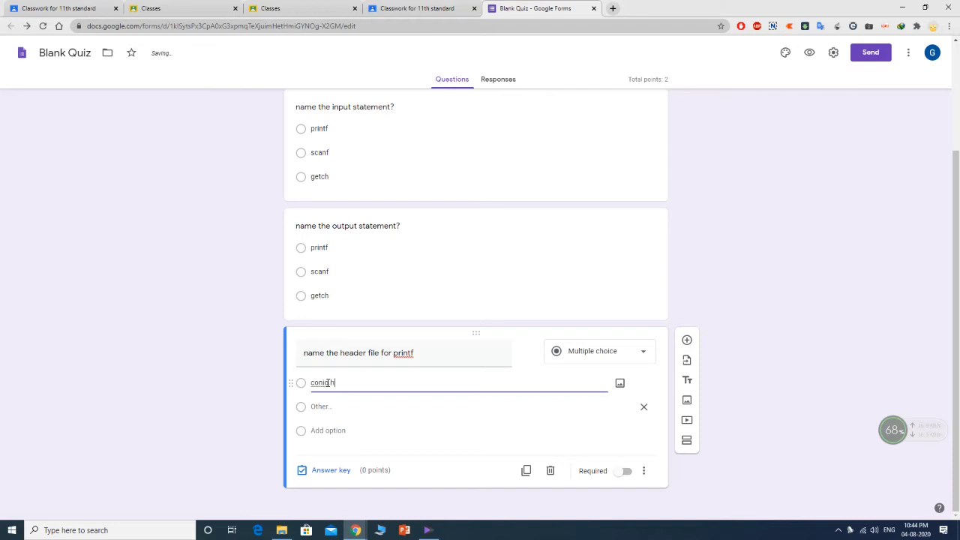
click(304, 413)
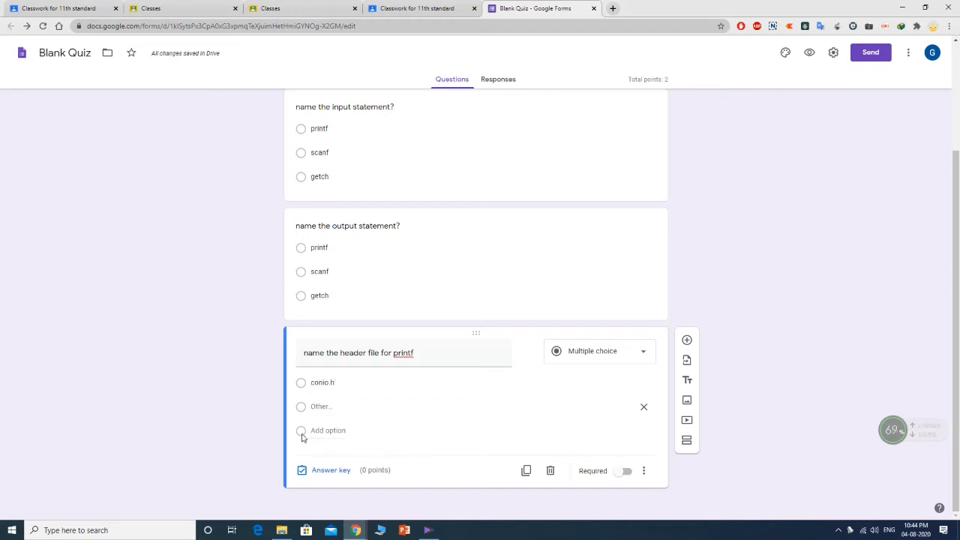
click(357, 434)
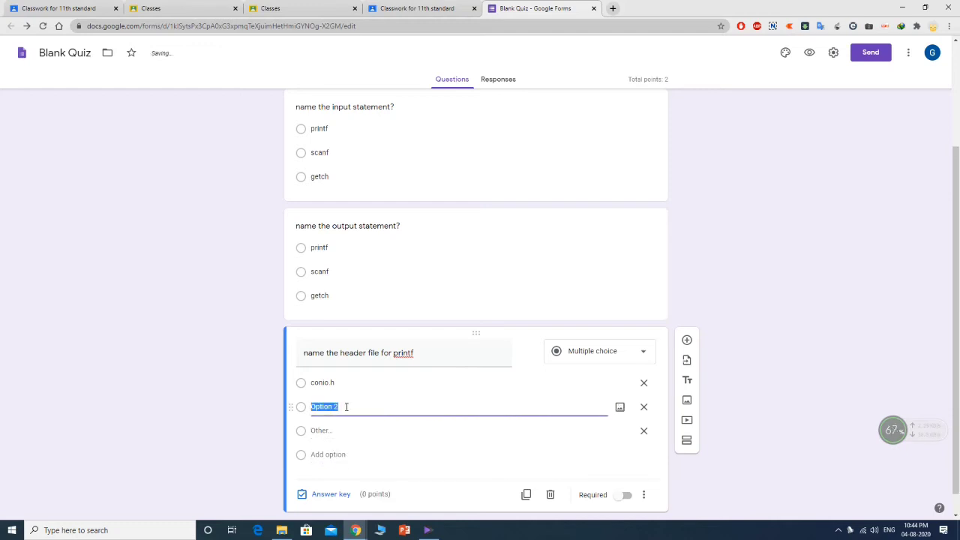
scroll(347, 409, down, 1)
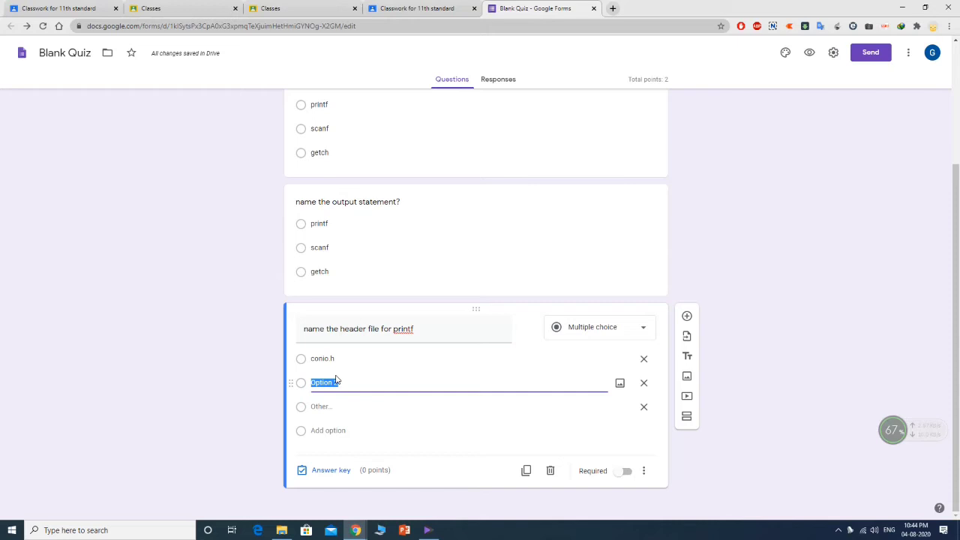
text(stdio.h)
click(332, 430)
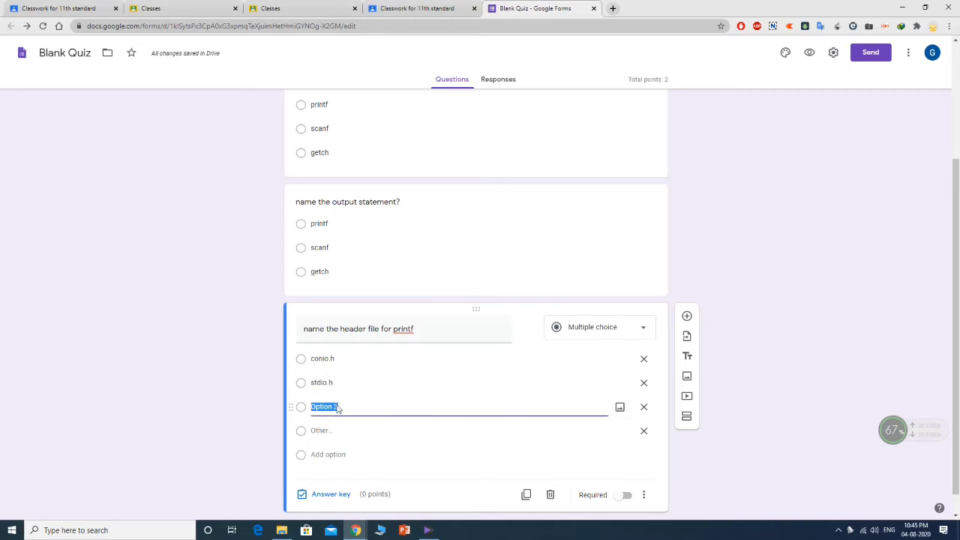
text(stdlib.h)
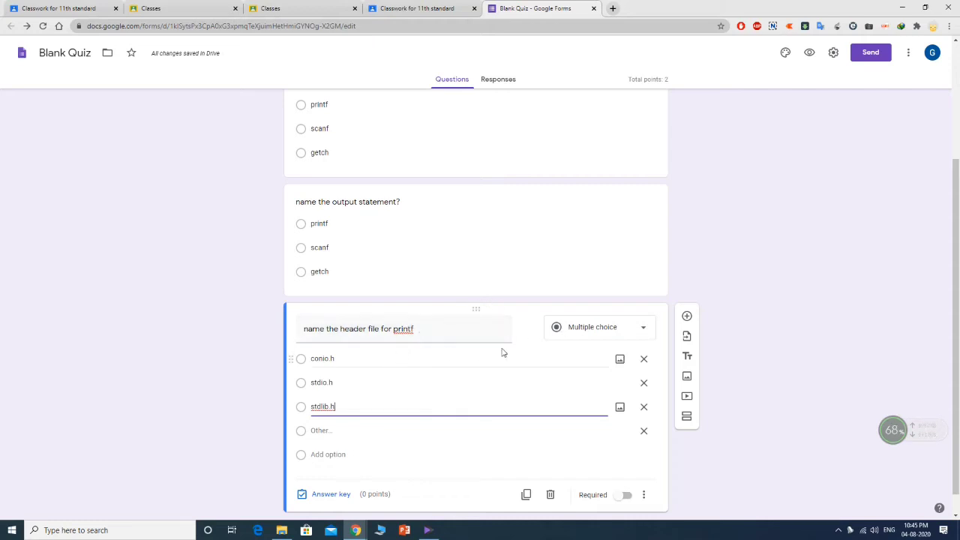
scroll(385, 426, down, 1)
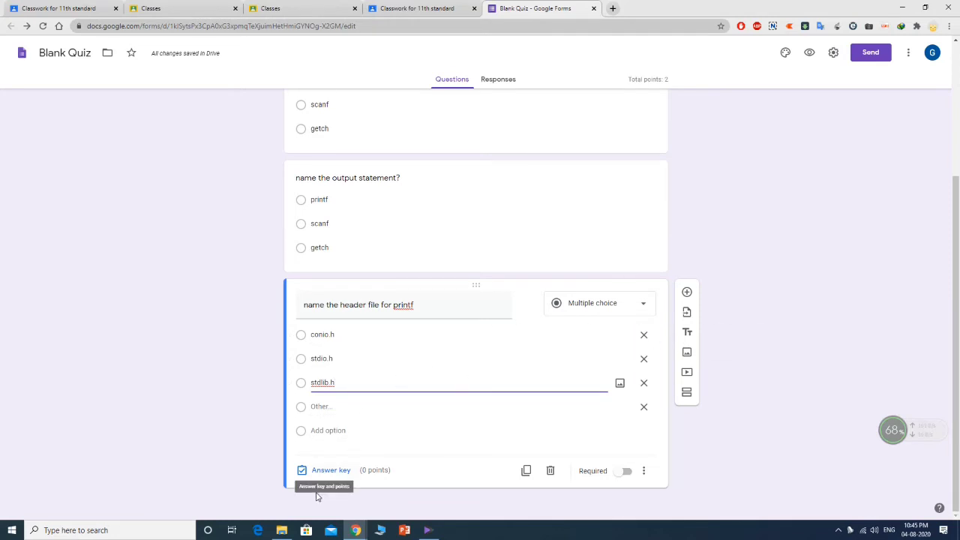
- Mark stdio.h as the correct 1-point answer for the header-file question
click(331, 471)
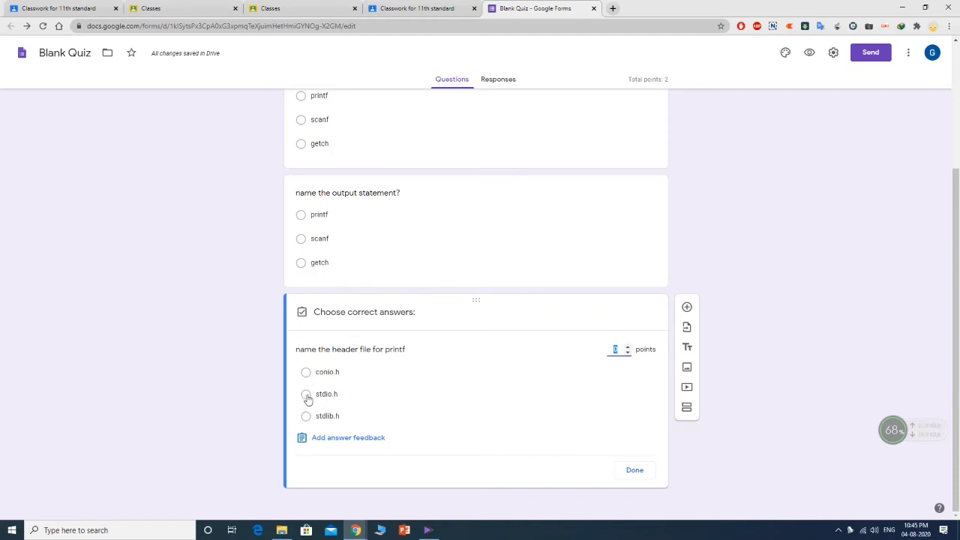
click(306, 395)
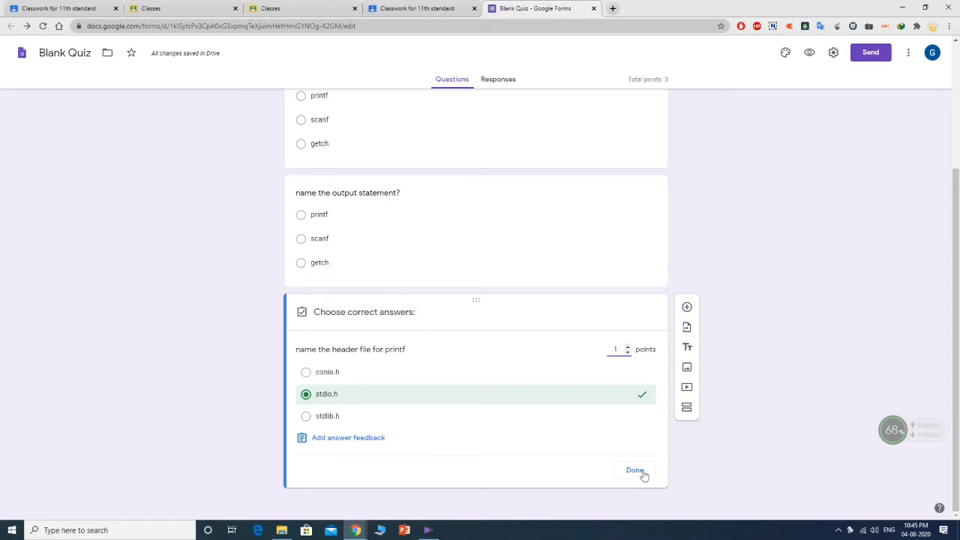
click(645, 477)
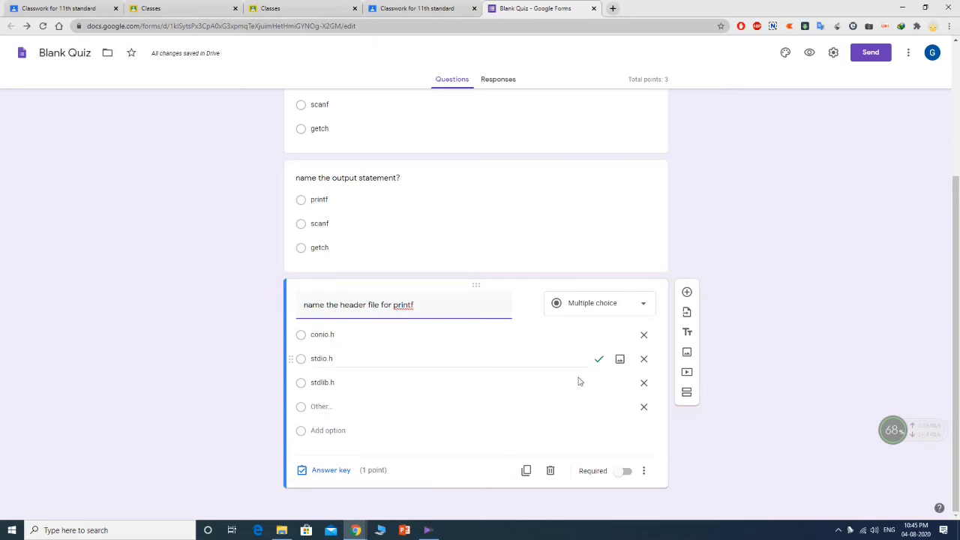
scroll(453, 386, up, 3)
scroll(452, 386, down, 3)
scroll(542, 367, up, 3)
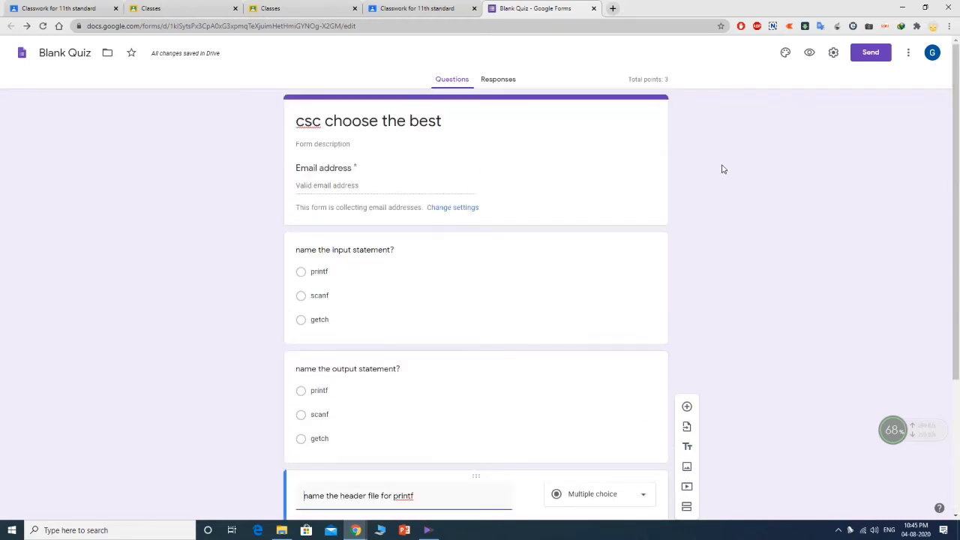
click(812, 56)
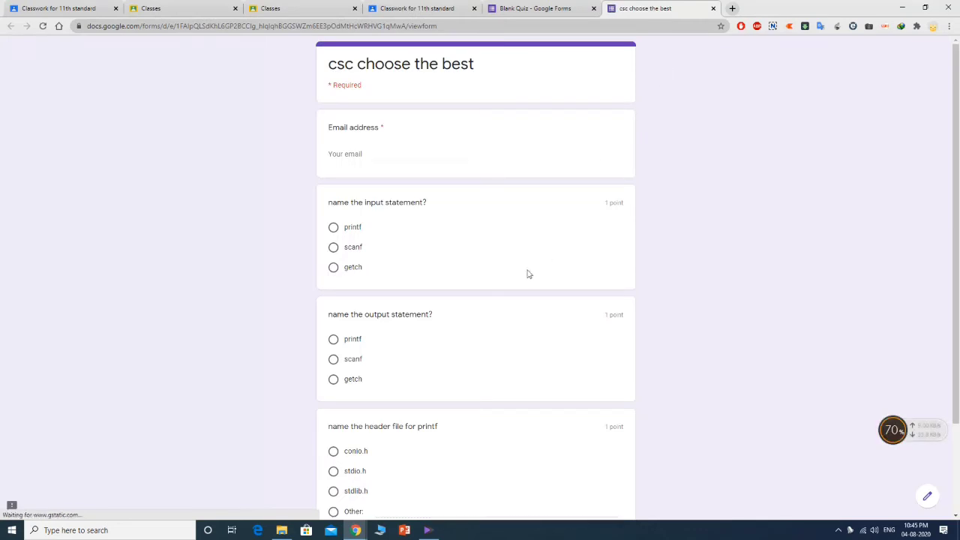
scroll(529, 272, down, 2)
scroll(530, 270, up, 2)
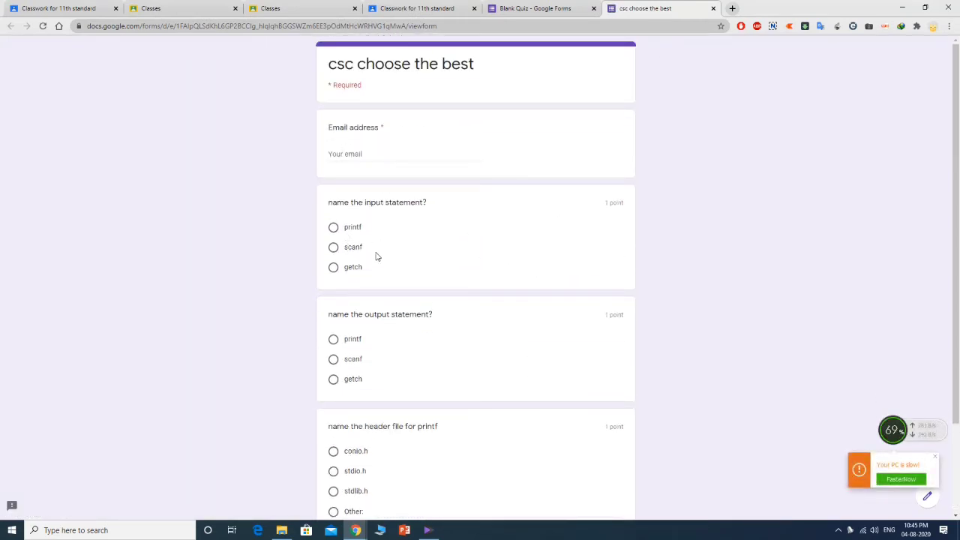
scroll(372, 313, down, 2)
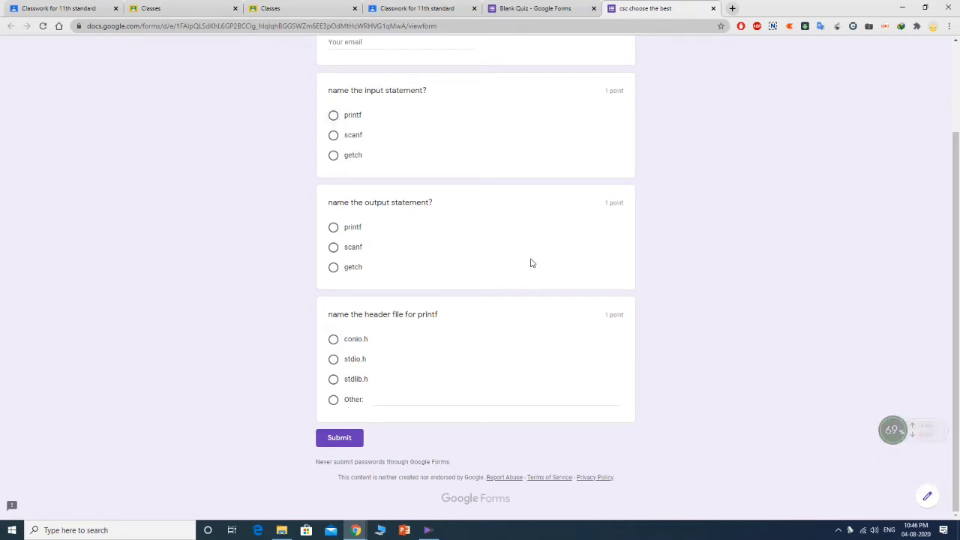
scroll(471, 303, up, 3)
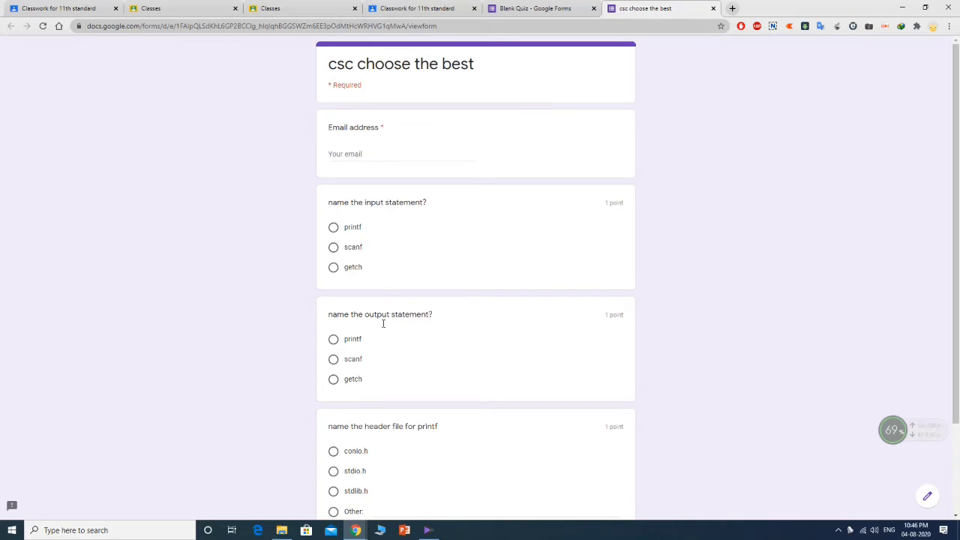
scroll(409, 340, down, 3)
scroll(409, 340, up, 3)
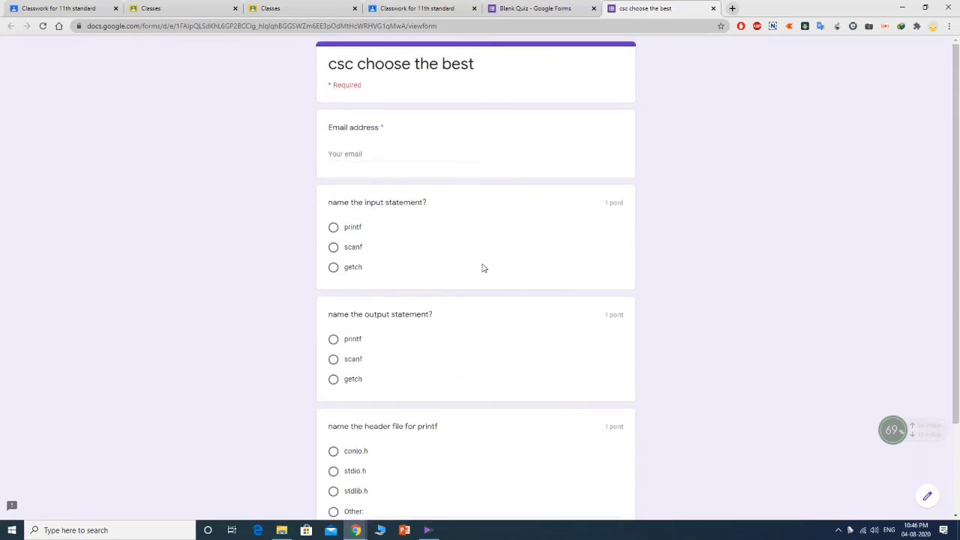
click(713, 8)
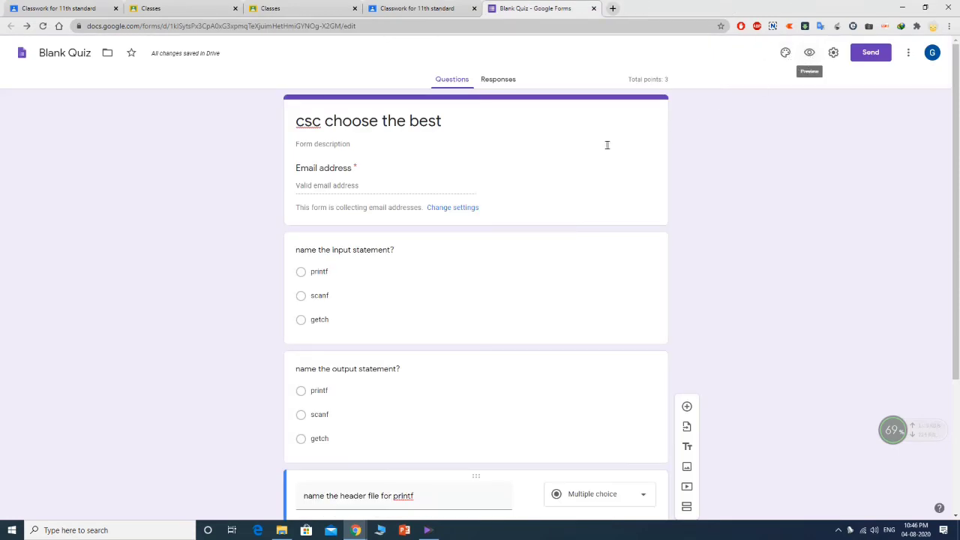
scroll(605, 147, down, 3)
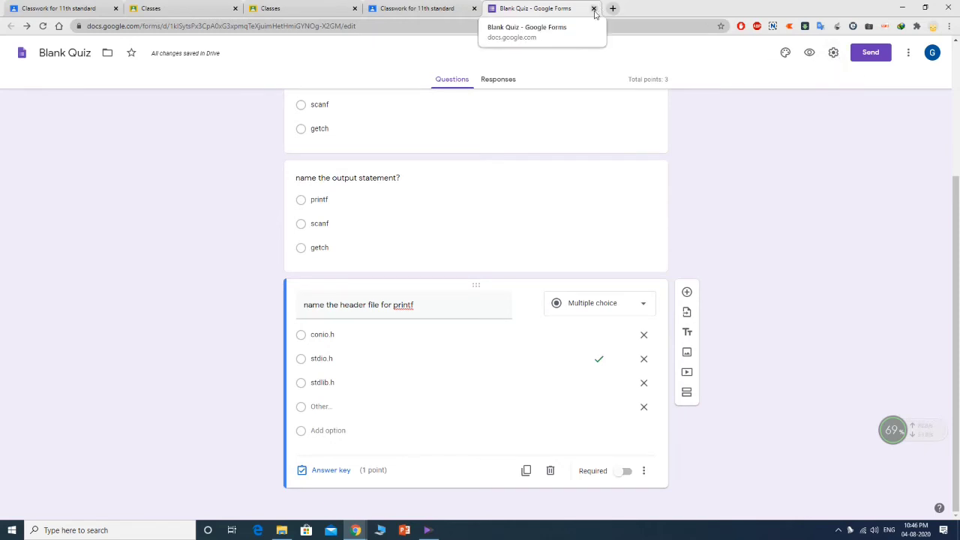
- Set the quiz assignment to 3 points for all students in 11th standard
click(425, 8)
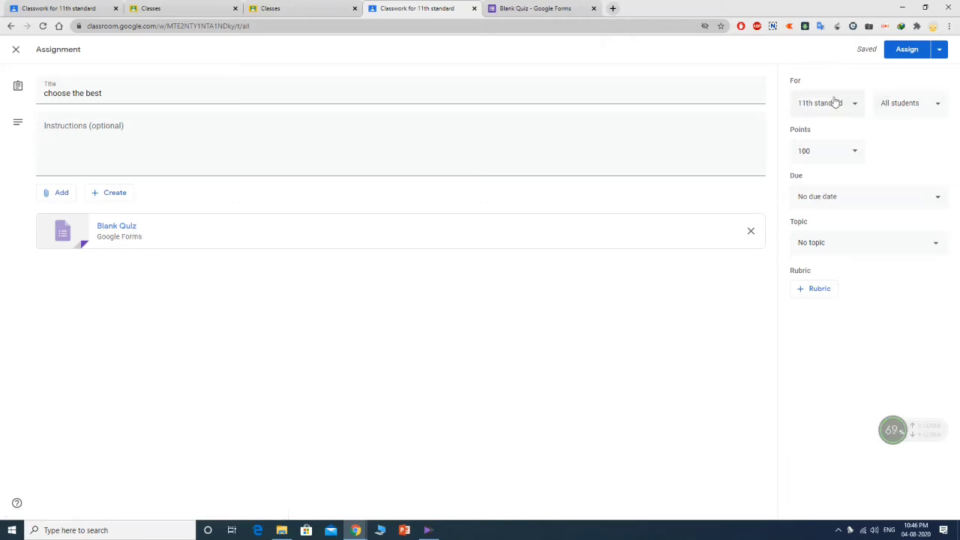
click(832, 150)
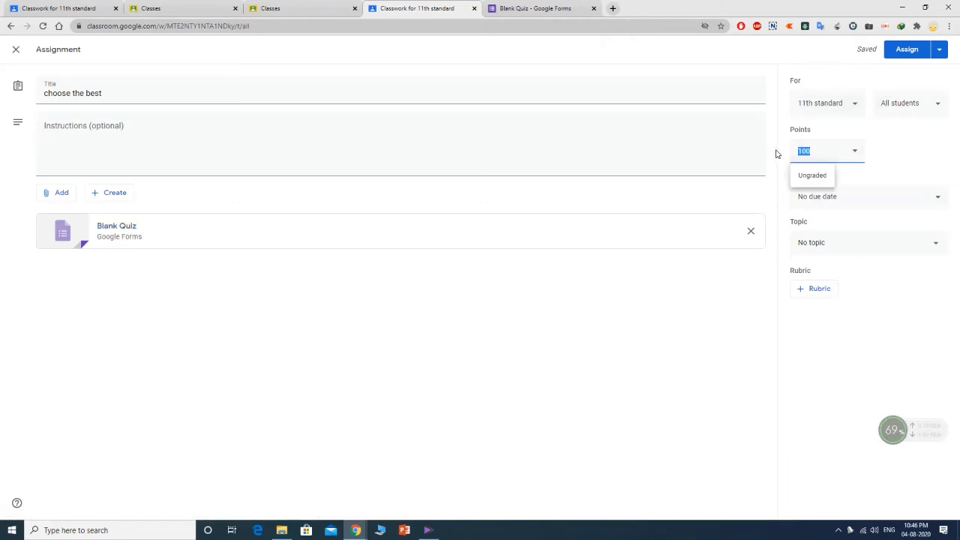
text(0)
click(836, 105)
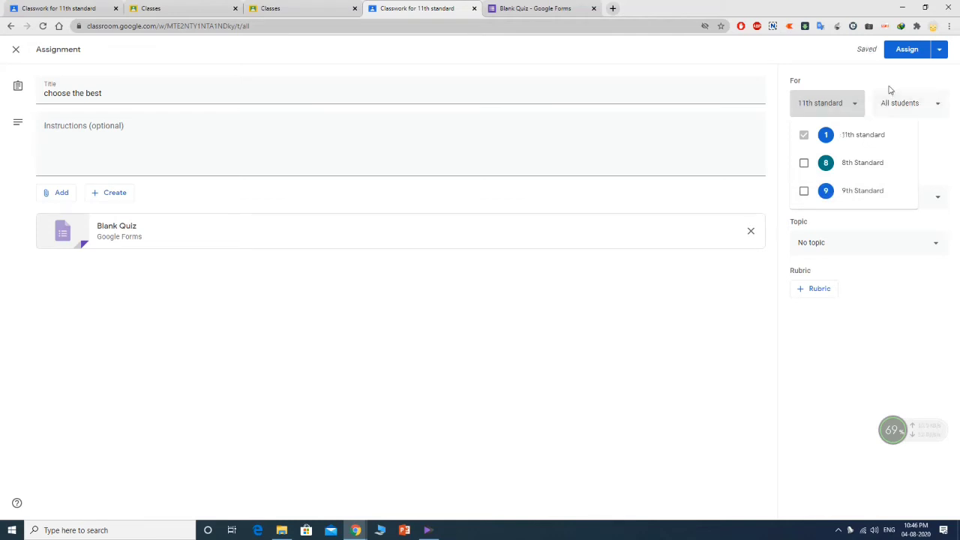
click(931, 105)
click(933, 107)
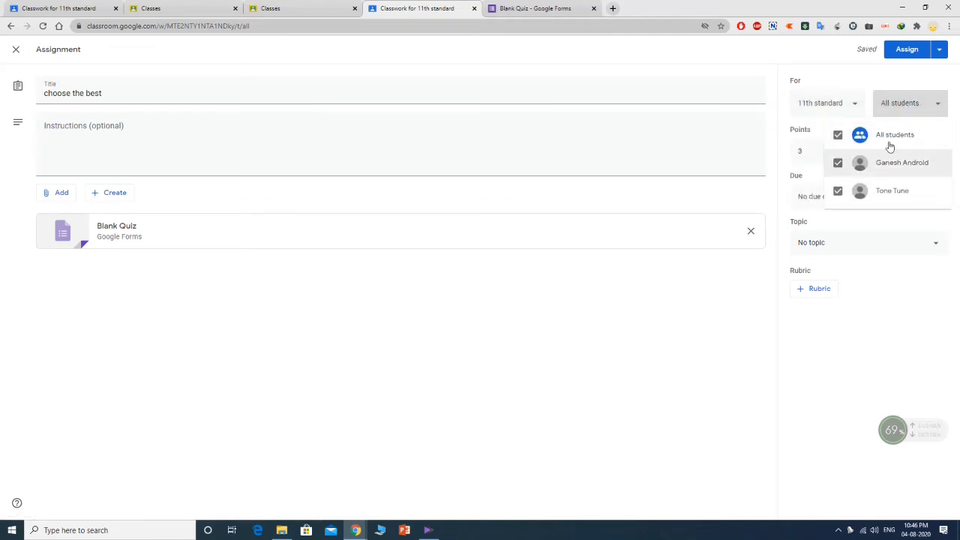
click(922, 88)
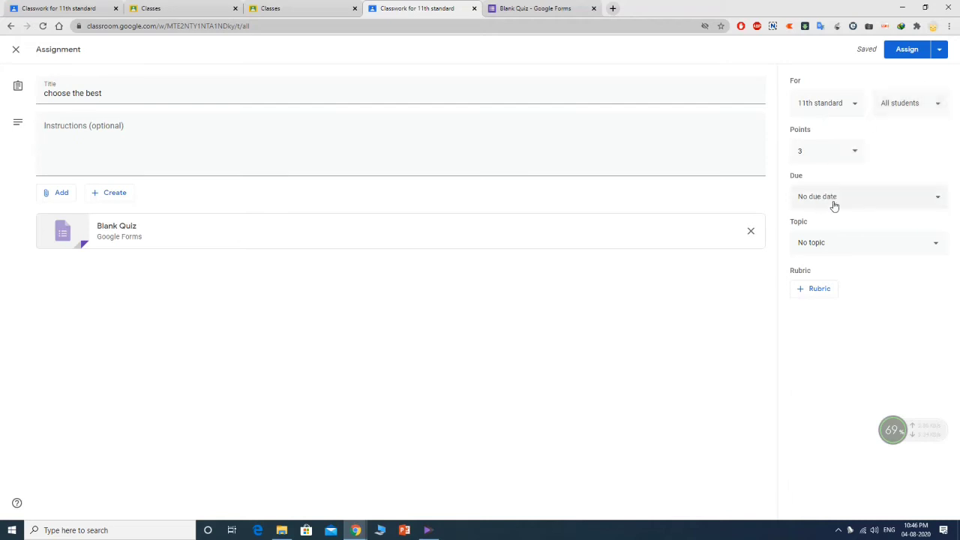
- File the quiz under the c program topic and assign it
click(856, 245)
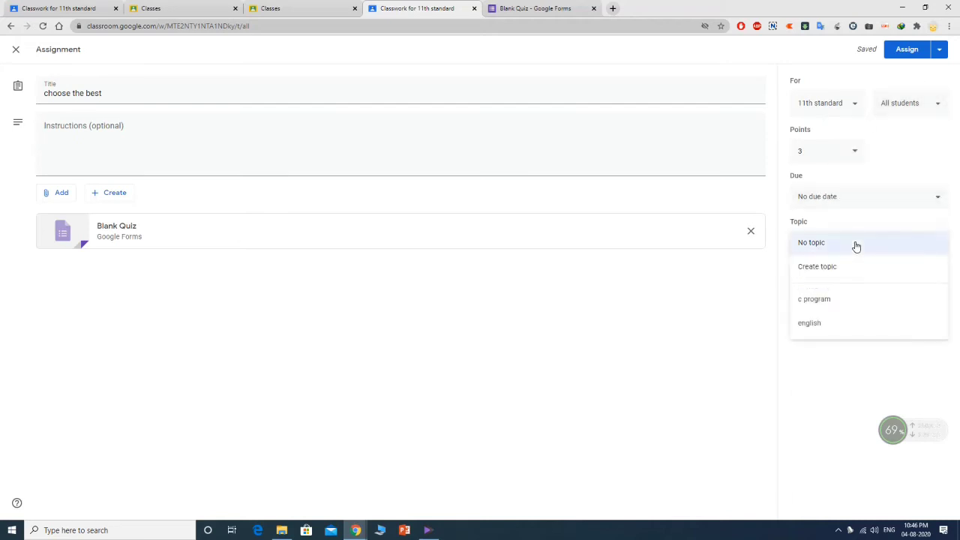
click(848, 300)
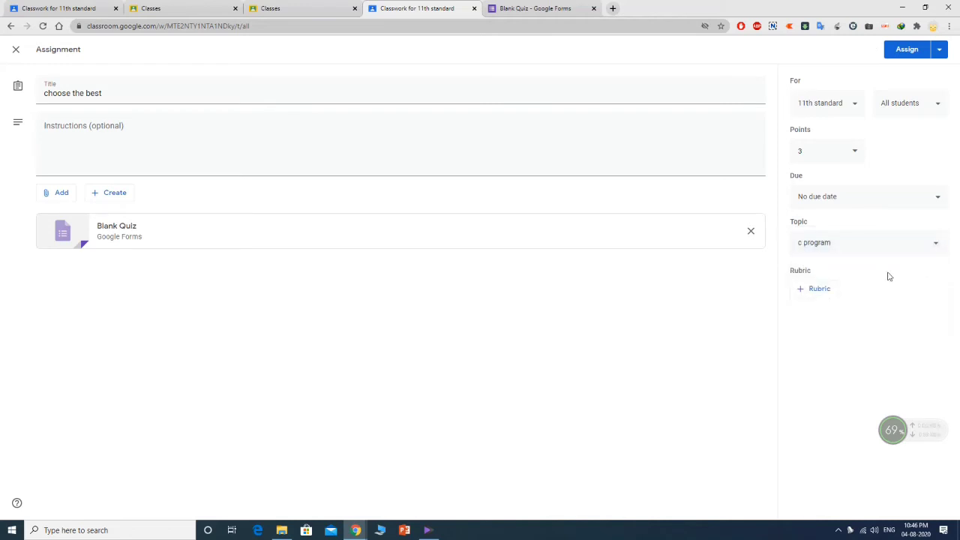
click(941, 51)
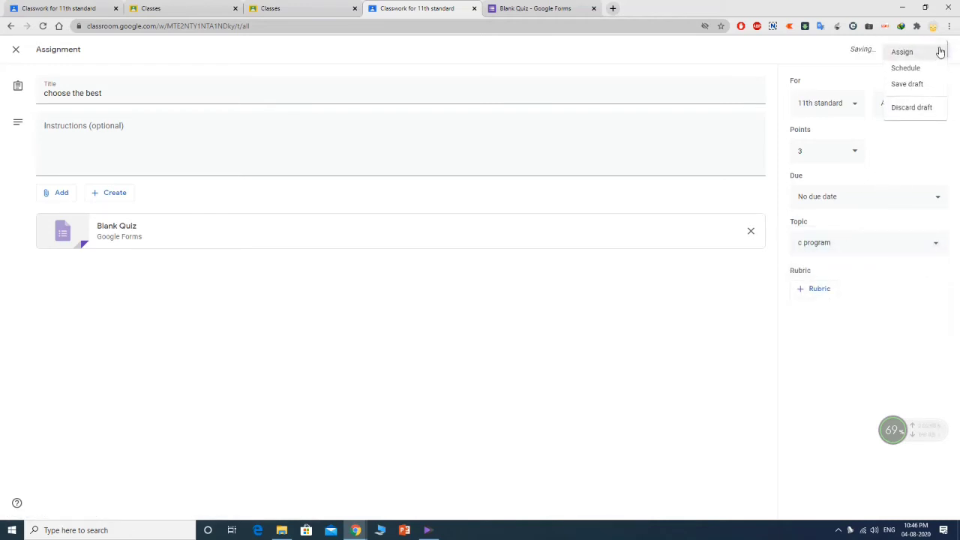
click(838, 57)
click(915, 54)
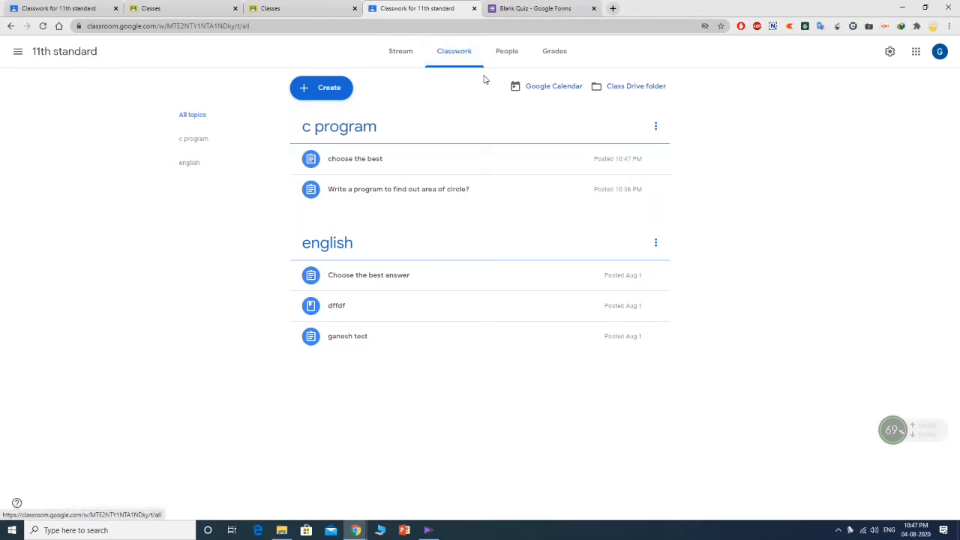
- Start a short-answer question post titled 'what is scanf?'
click(324, 87)
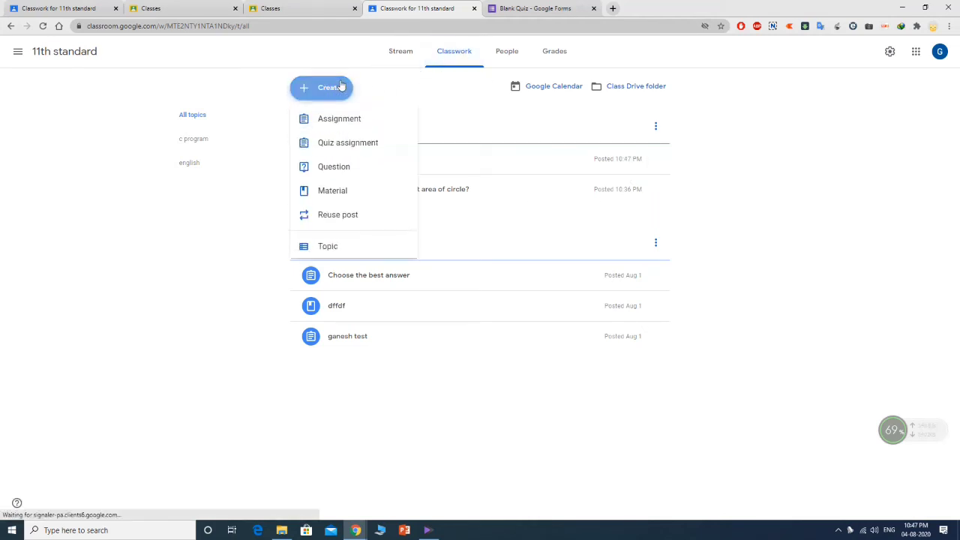
click(338, 169)
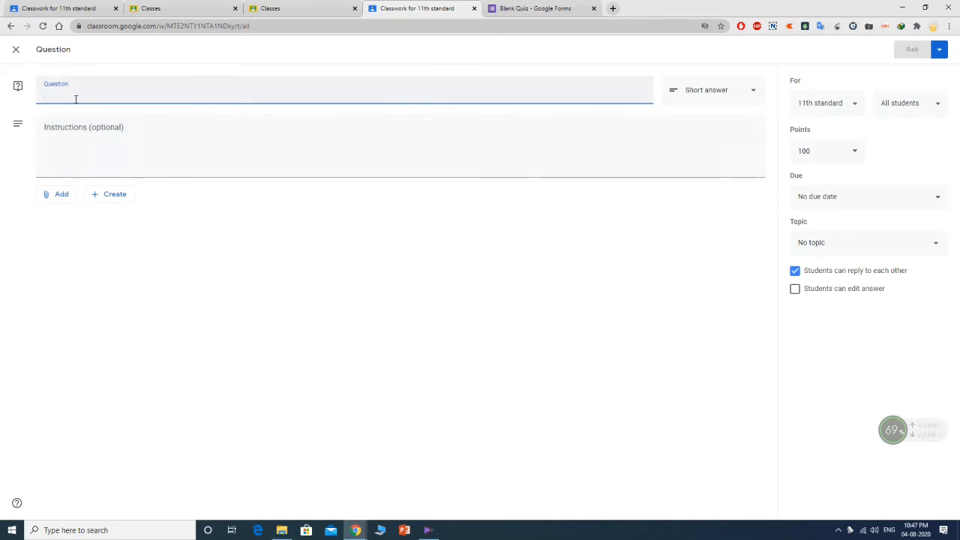
text(what is scan)
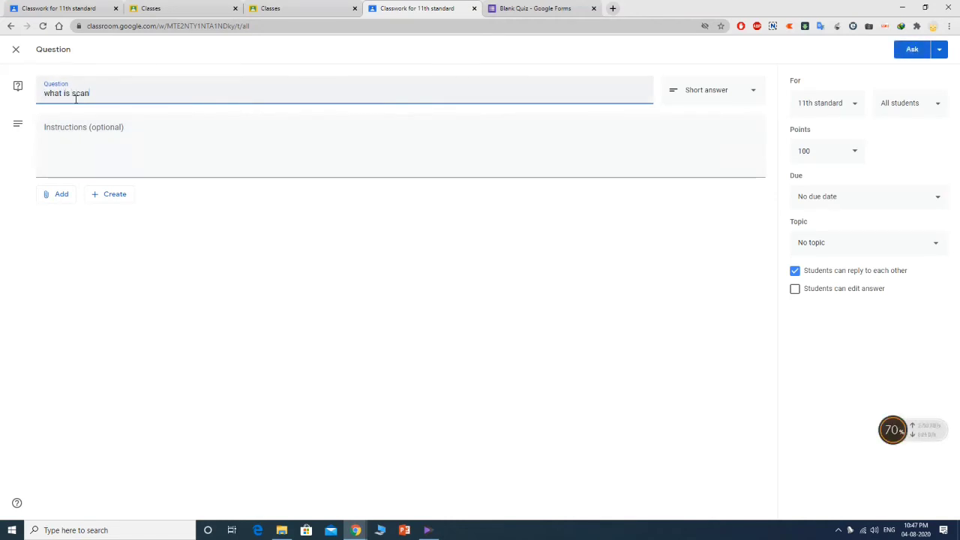
text(f)
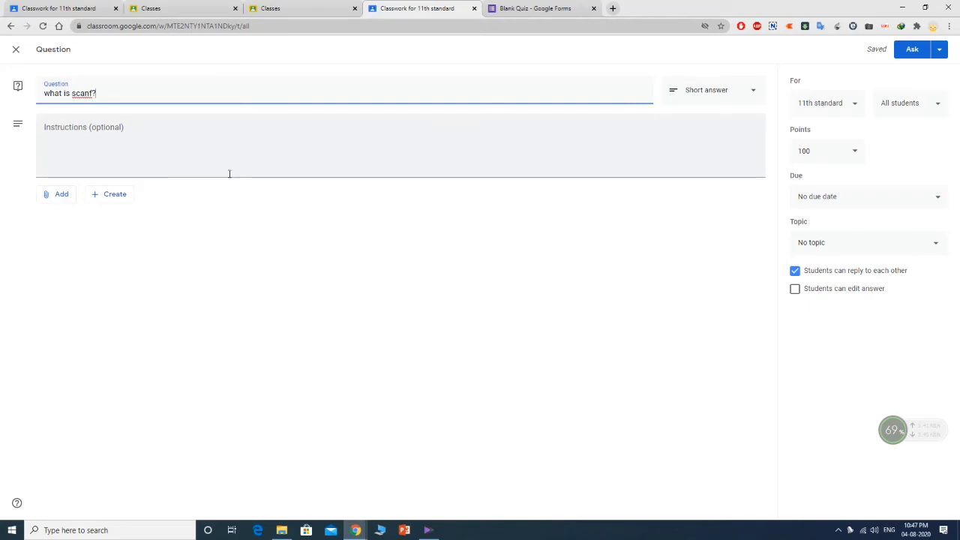
click(732, 96)
click(728, 90)
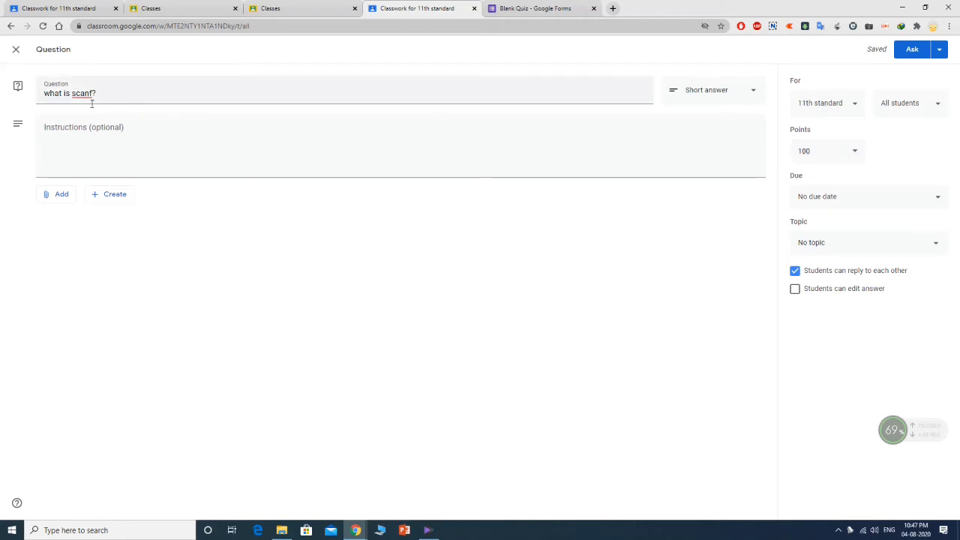
- Make the question worth 3 points and turn off students replying to each other
click(855, 152)
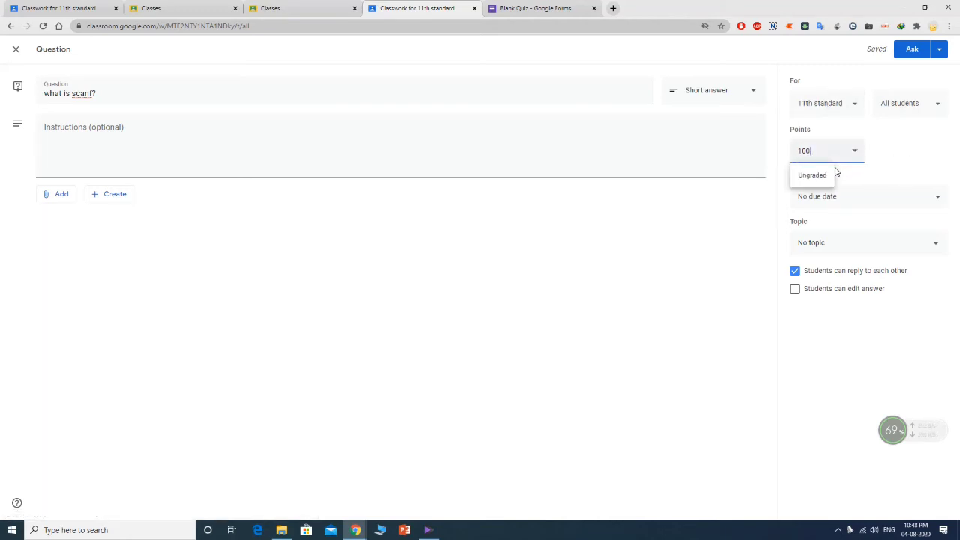
drag(818, 151, 783, 154)
text(3)
click(928, 147)
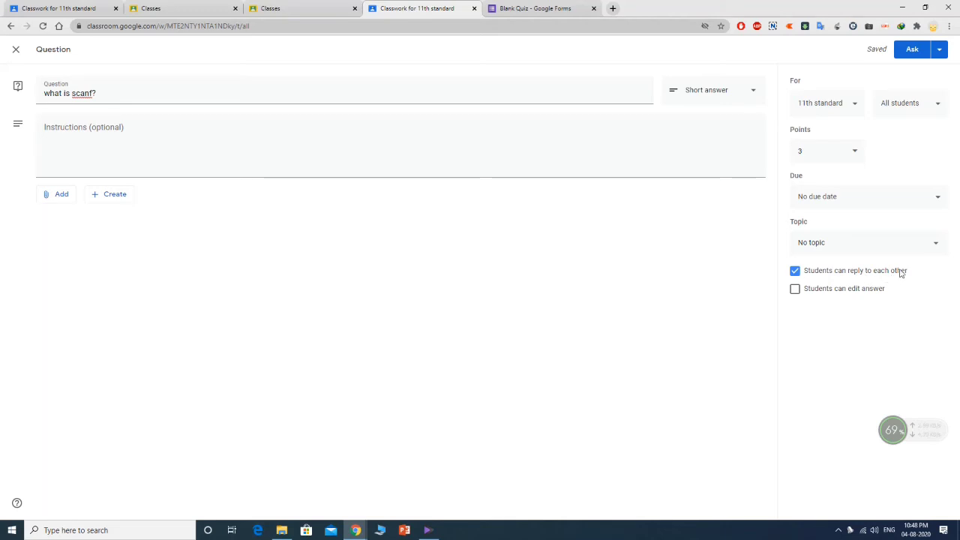
click(796, 274)
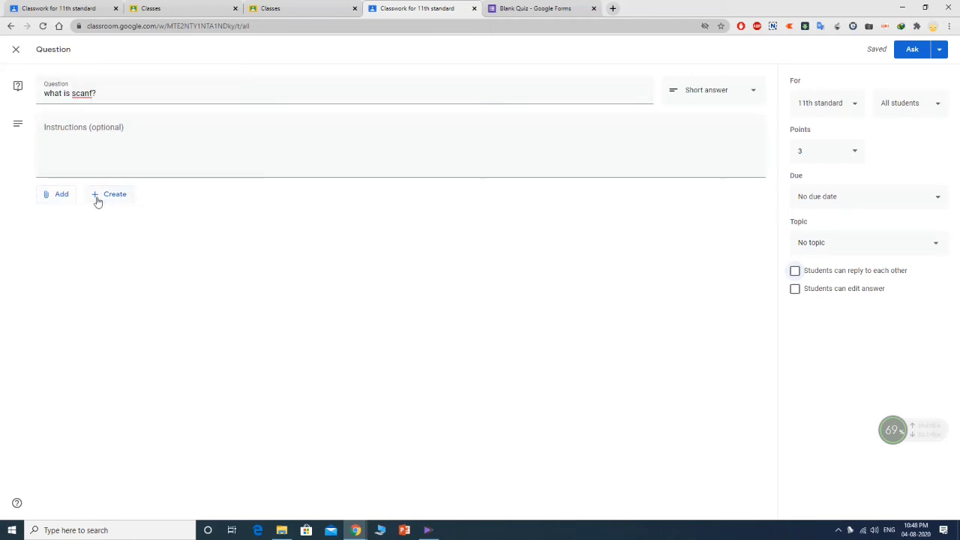
- Post the 'what is scanf?' question and drag it under the c program topic
click(940, 50)
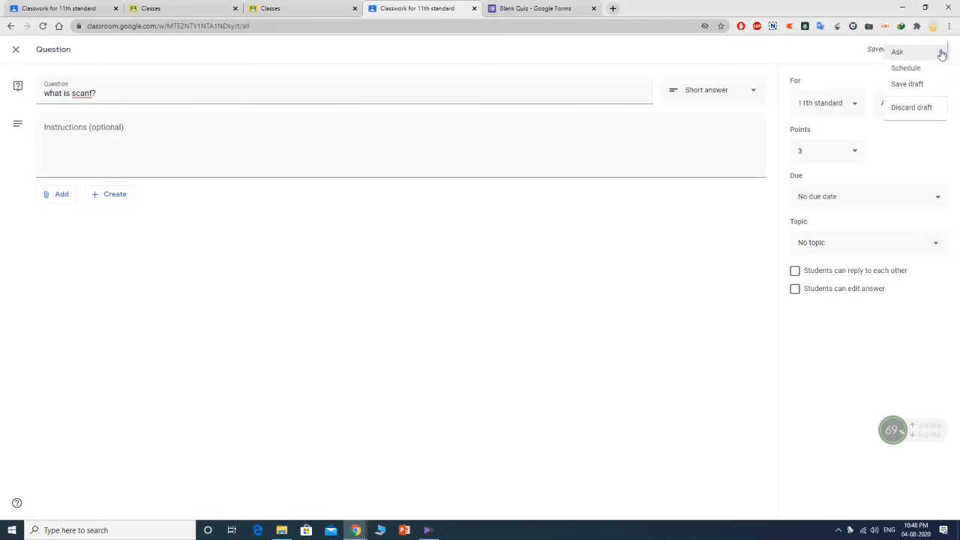
click(903, 54)
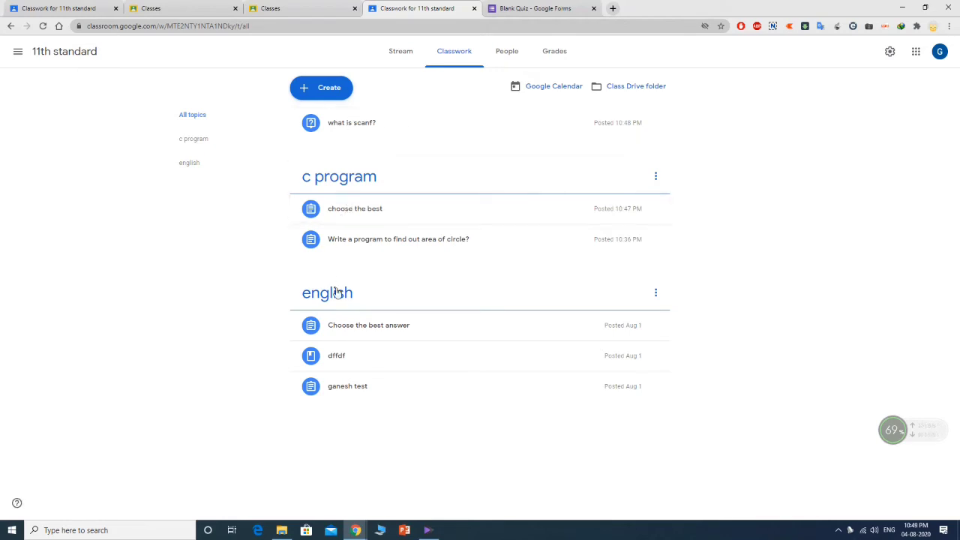
drag(355, 131, 382, 222)
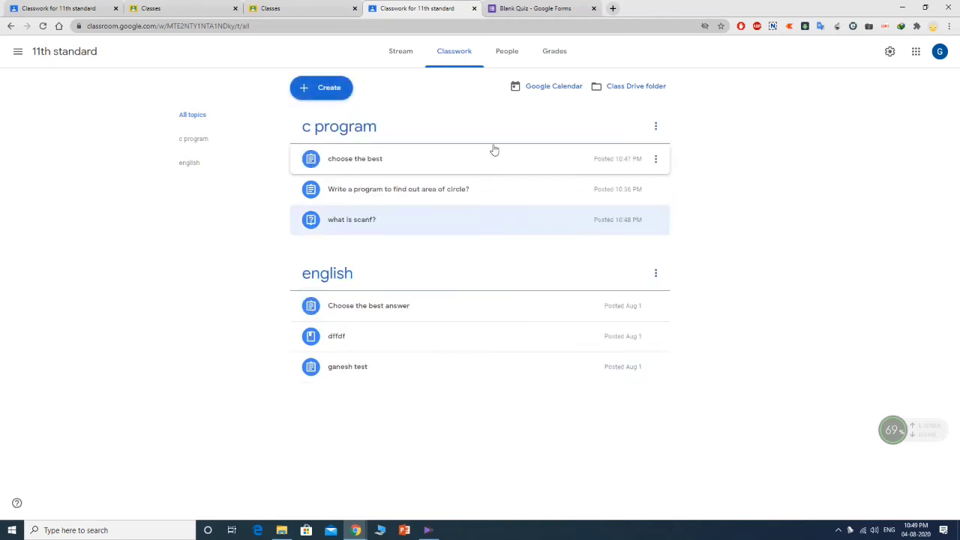
- Create a new material post for the 11th standard class titled 'c program'
click(312, 96)
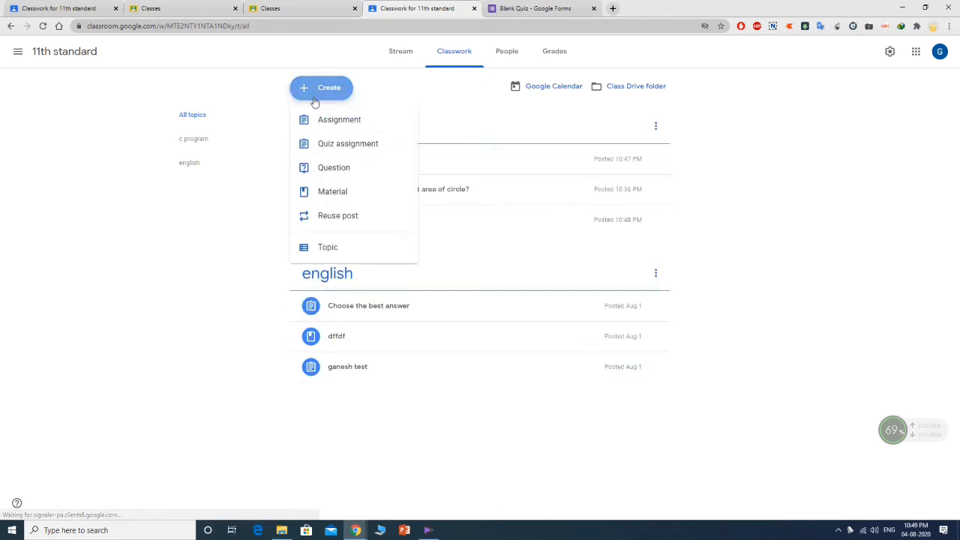
click(329, 194)
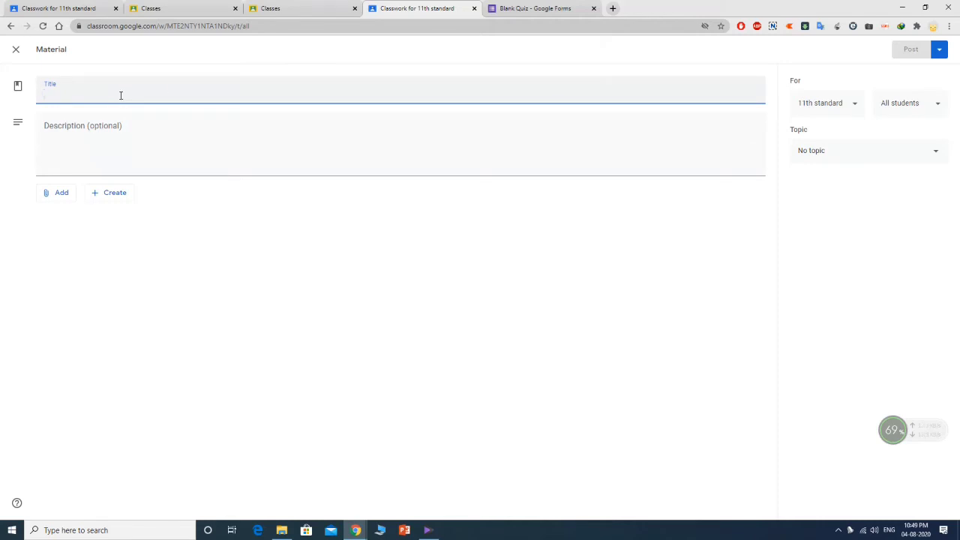
text(c program)
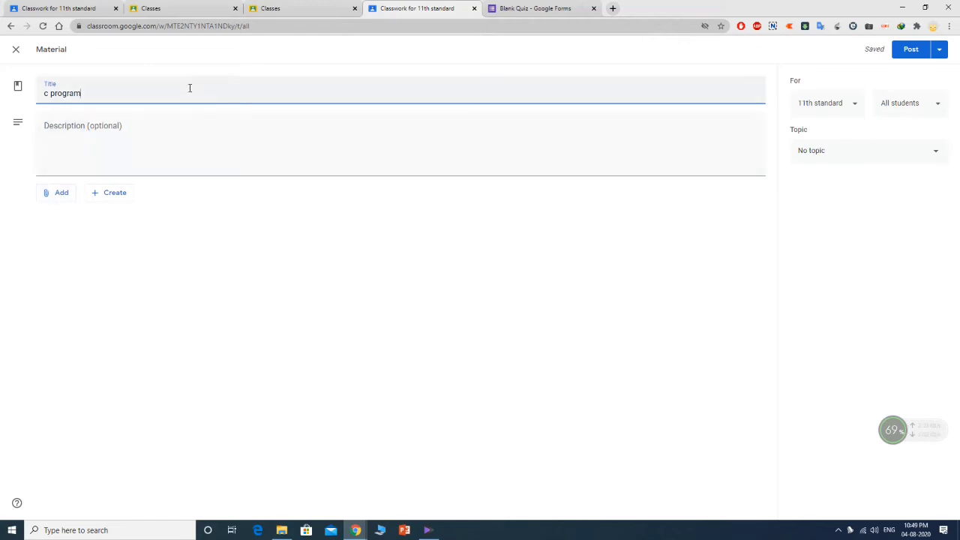
click(64, 197)
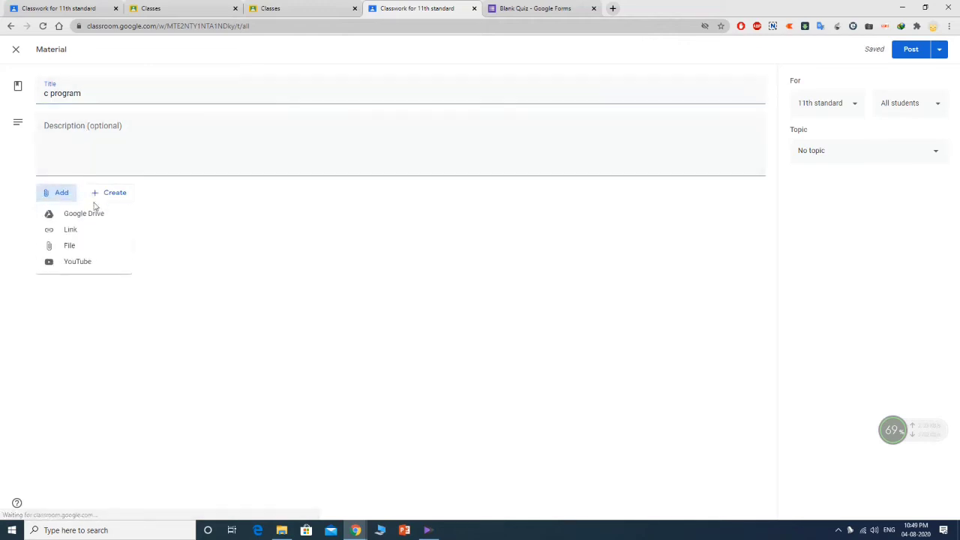
- Upload the Computer intro file from the computer through Google Drive, then cancel that upload
click(75, 246)
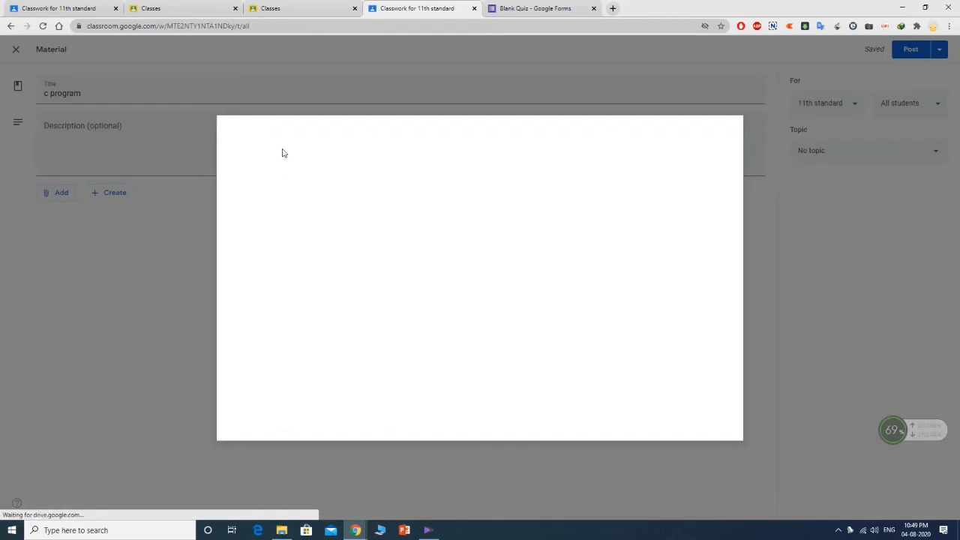
click(300, 166)
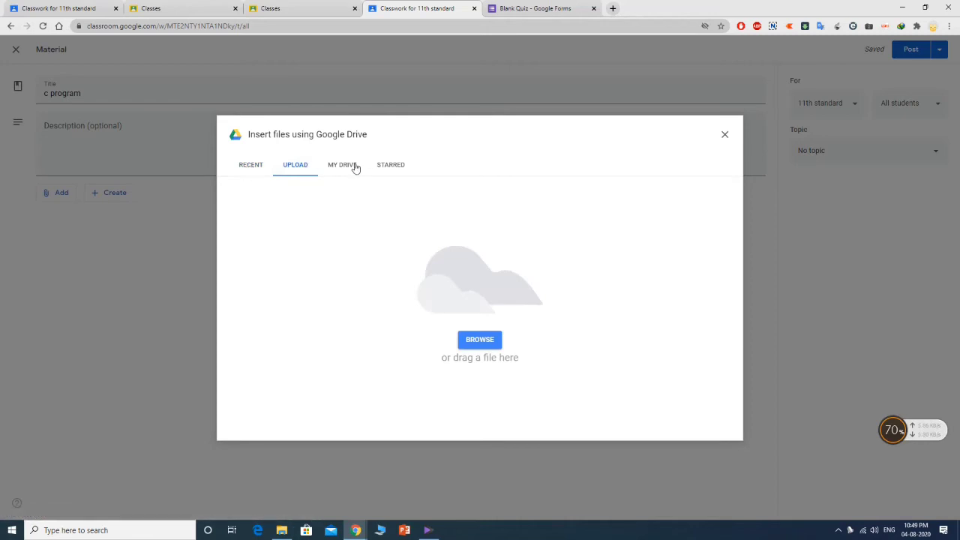
click(480, 341)
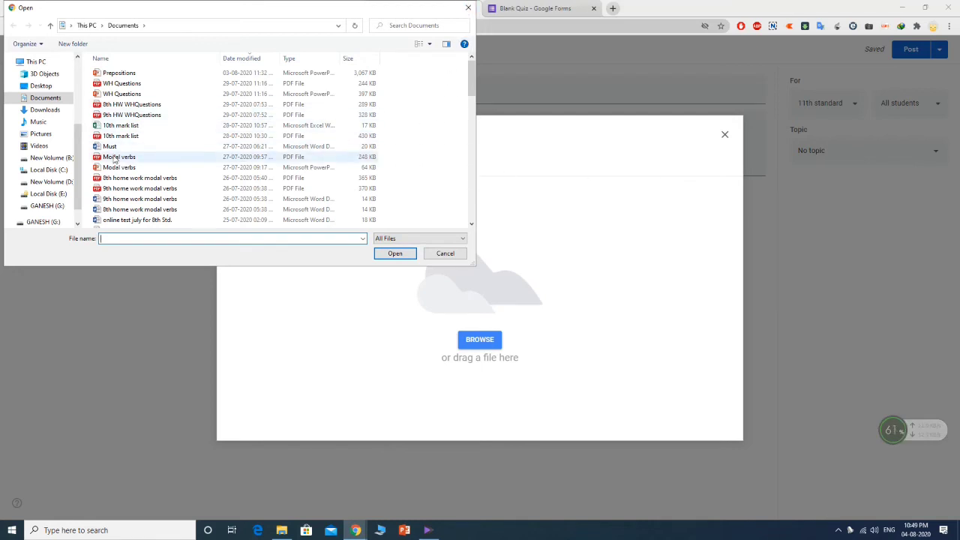
scroll(137, 165, down, 7)
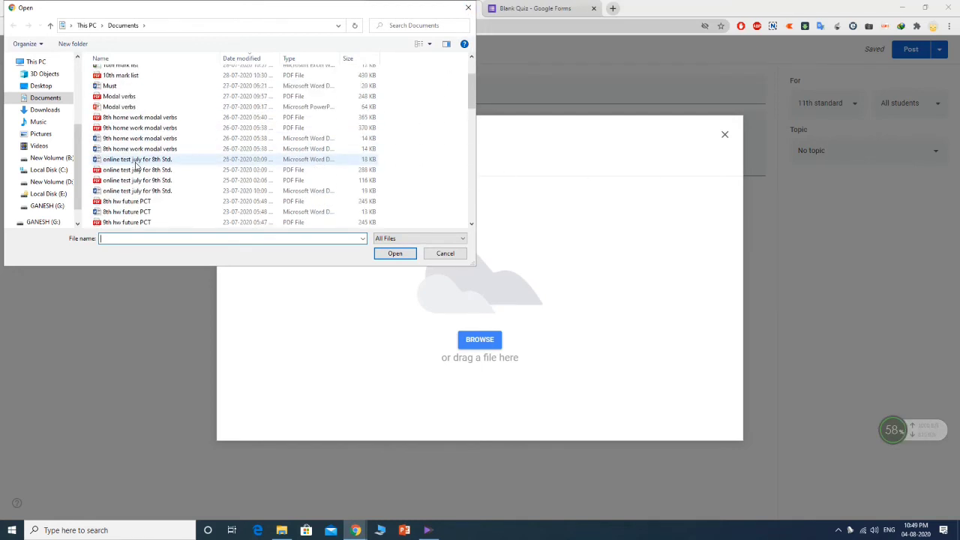
scroll(137, 165, down, 5)
scroll(138, 167, up, 2)
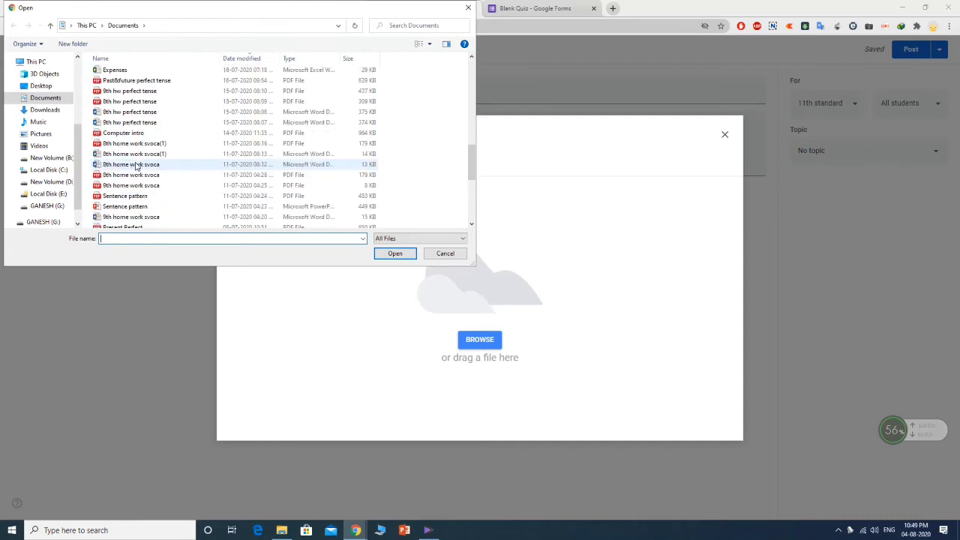
click(127, 133)
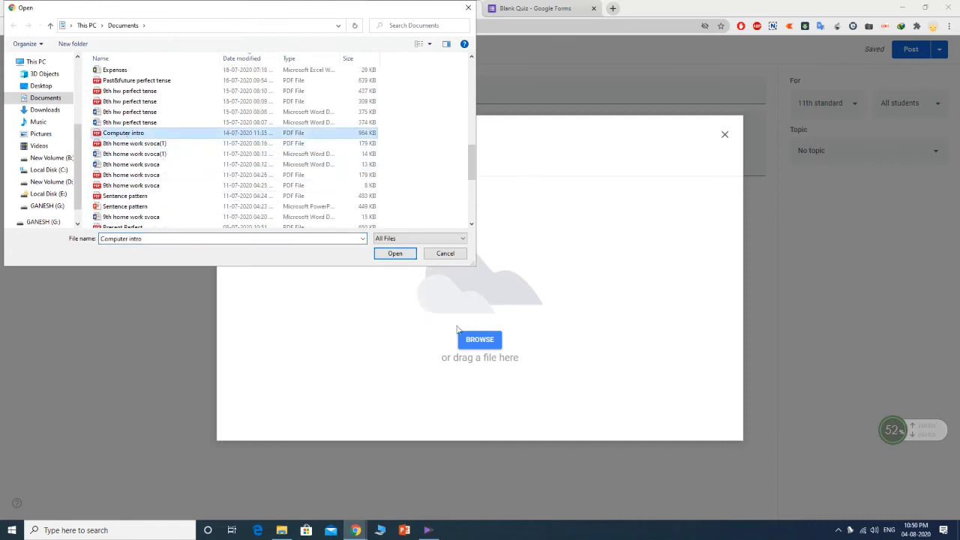
click(395, 253)
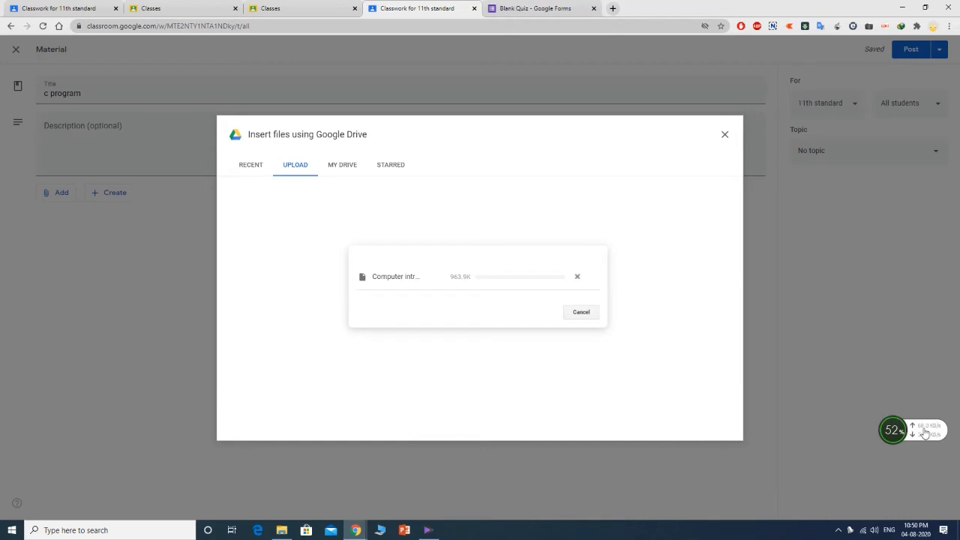
drag(924, 430, 899, 332)
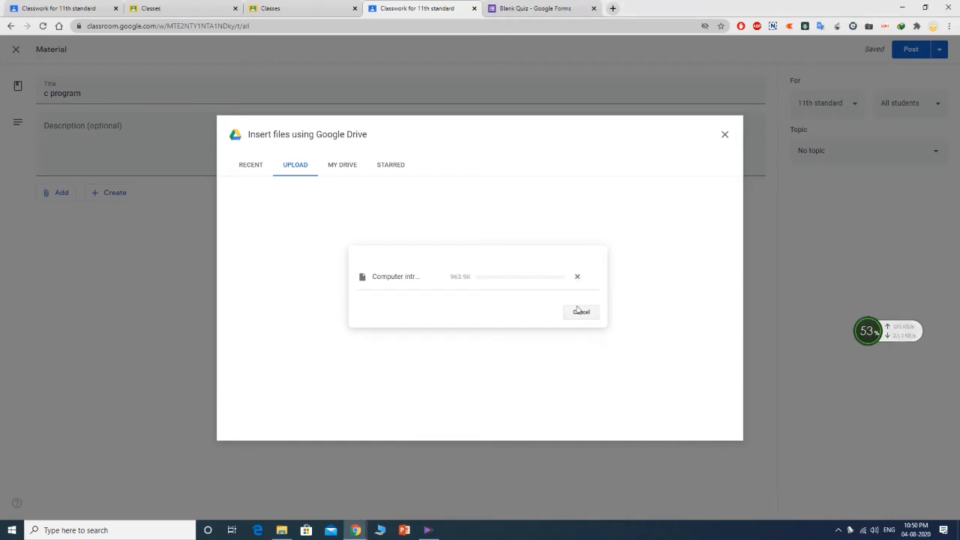
click(579, 311)
- Upload 'online test july for 8th Std..docx' from the computer as the material's attachment
click(296, 170)
click(253, 172)
click(290, 168)
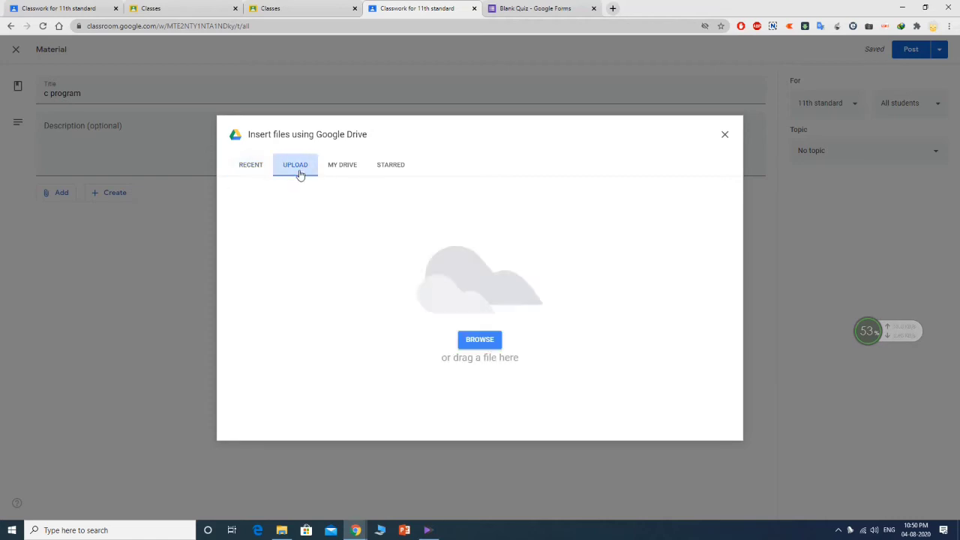
click(479, 339)
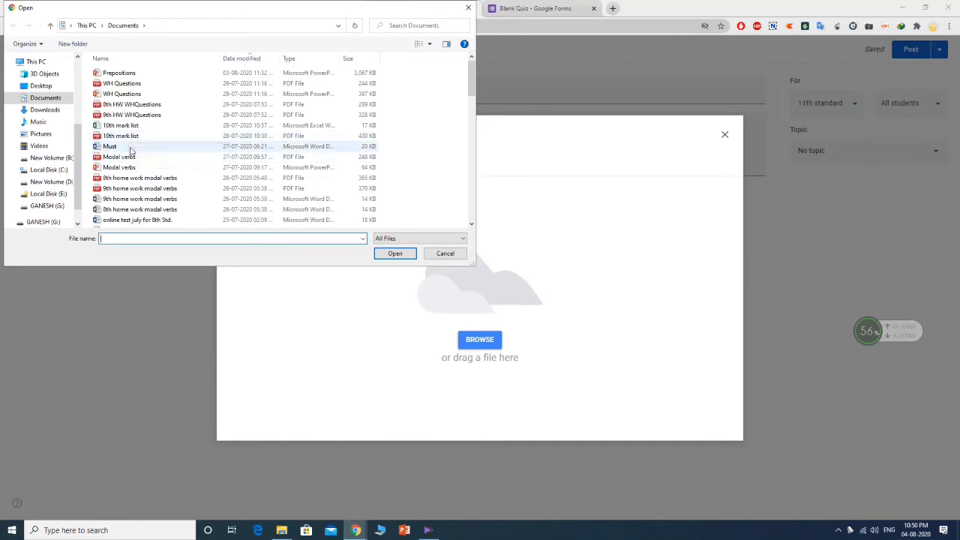
scroll(135, 186, down, 3)
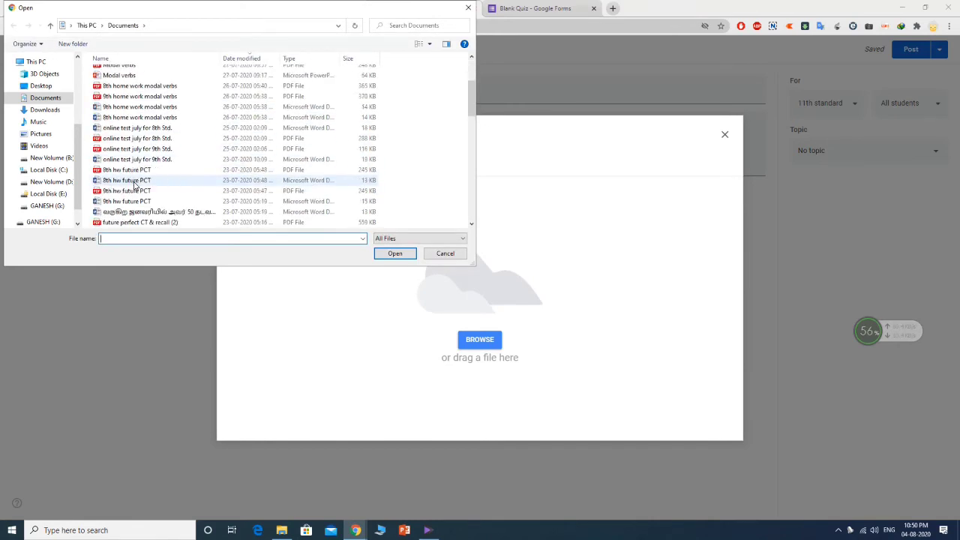
click(142, 135)
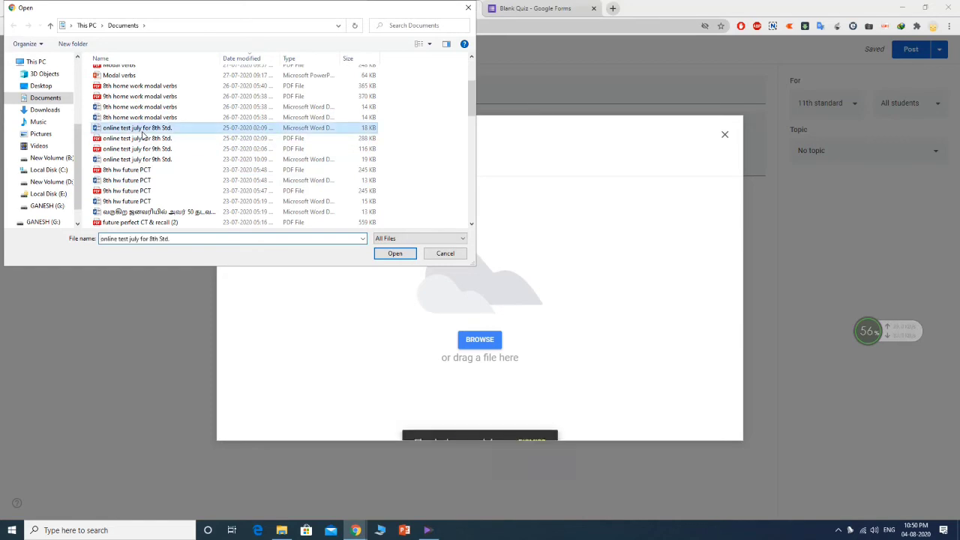
click(395, 254)
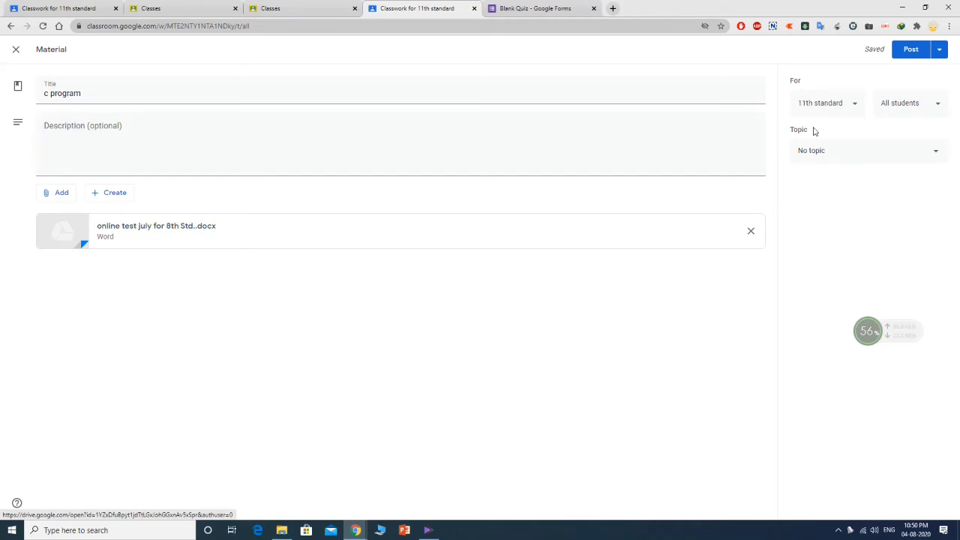
- File the material under the c program topic, abandoning a started link attachment
click(841, 153)
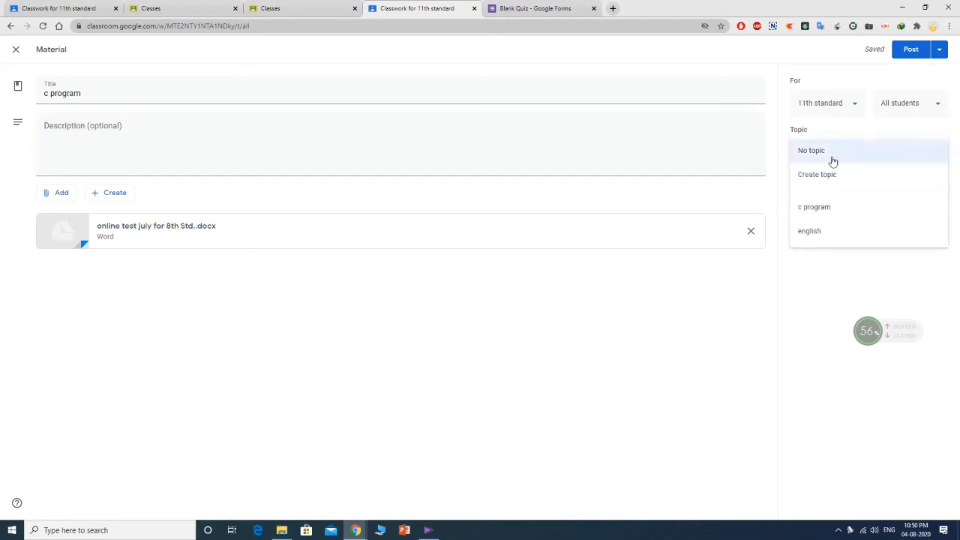
click(817, 213)
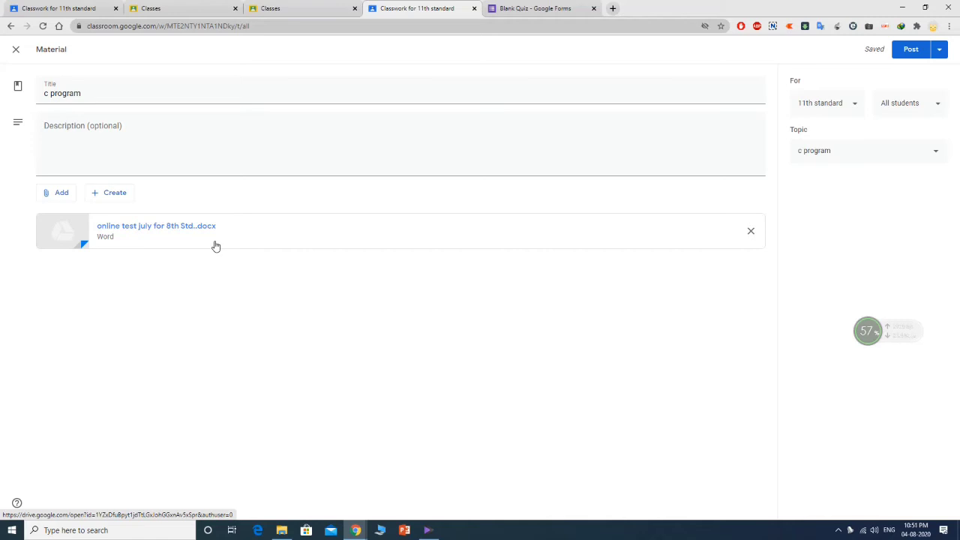
click(61, 193)
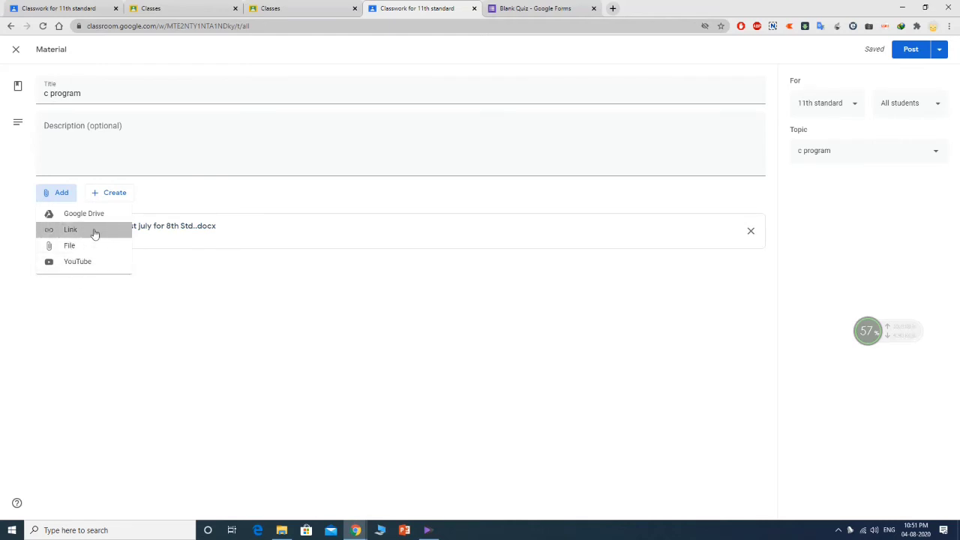
click(92, 232)
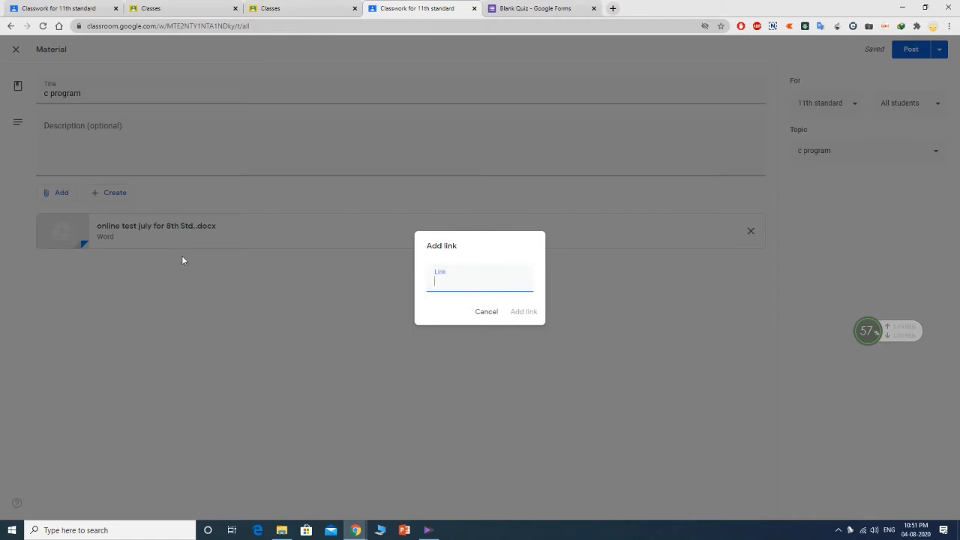
click(486, 313)
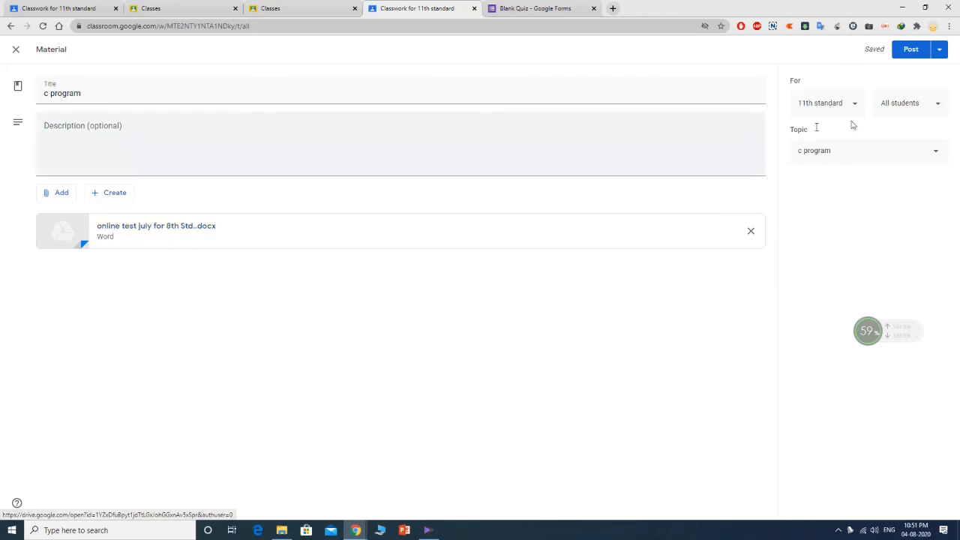
- Post the c program material to the class from the Post dropdown
click(938, 50)
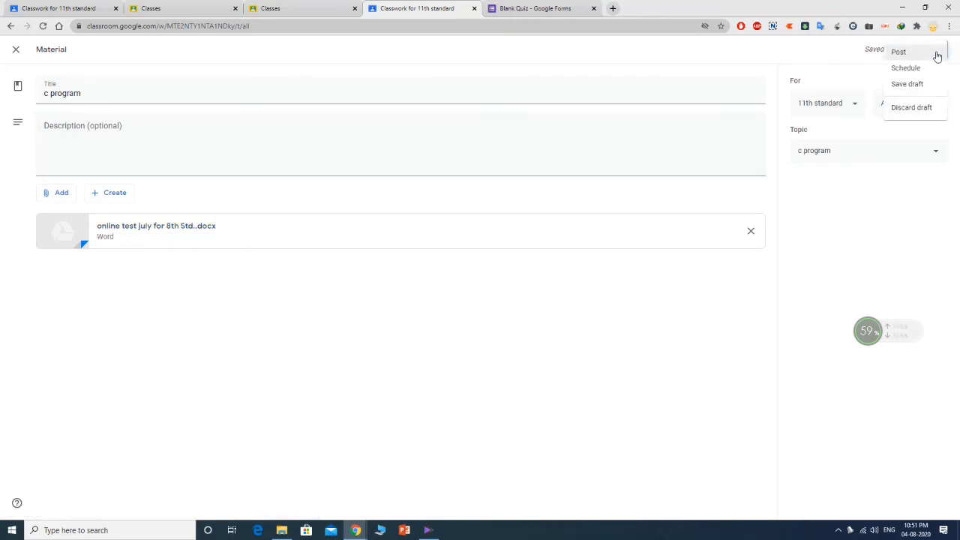
click(898, 52)
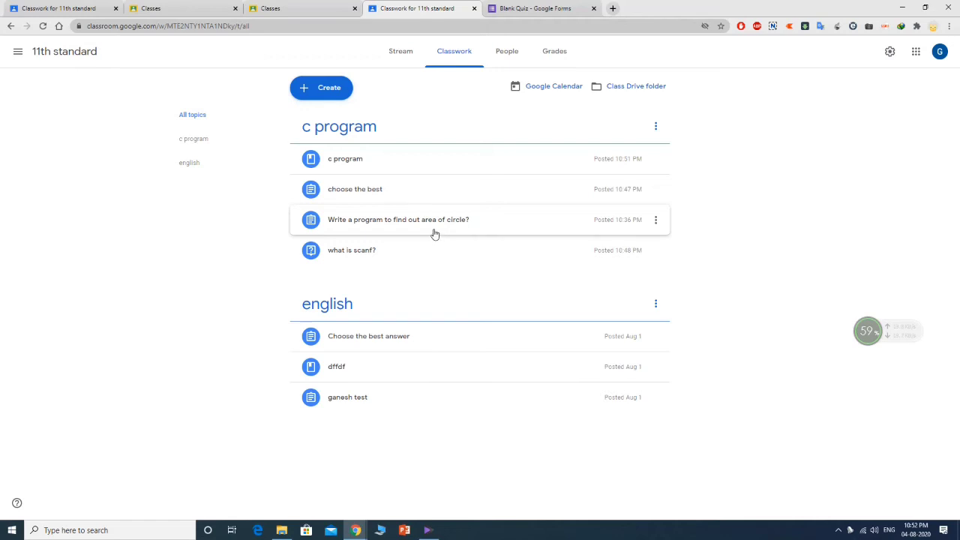
- Reorder the topic: choose the best lower, circle program last, what is scanf? second
drag(377, 193, 378, 223)
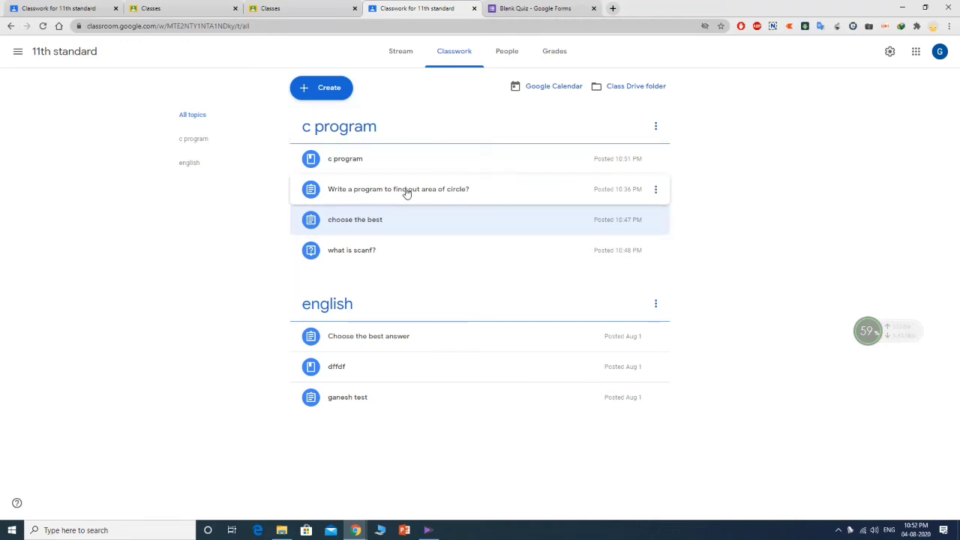
drag(405, 193, 409, 264)
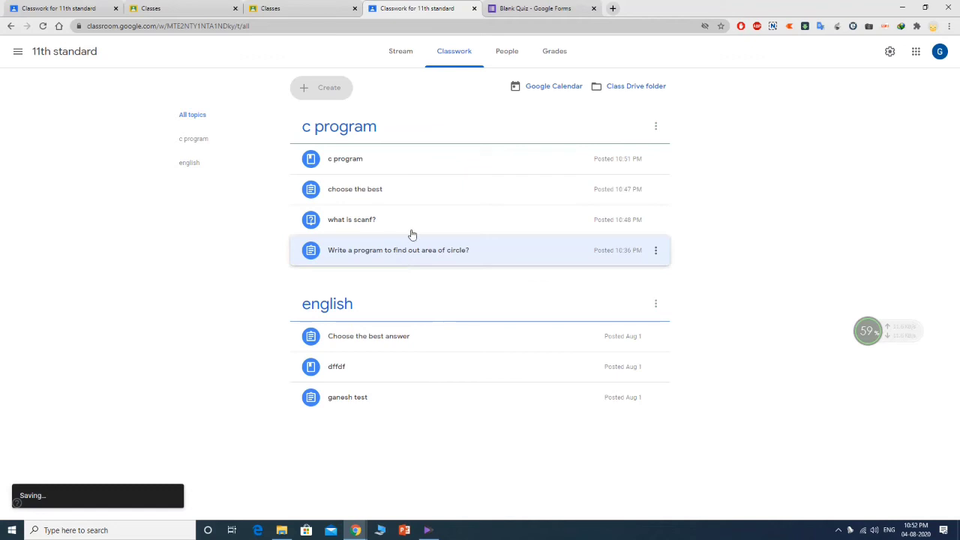
drag(412, 223, 413, 193)
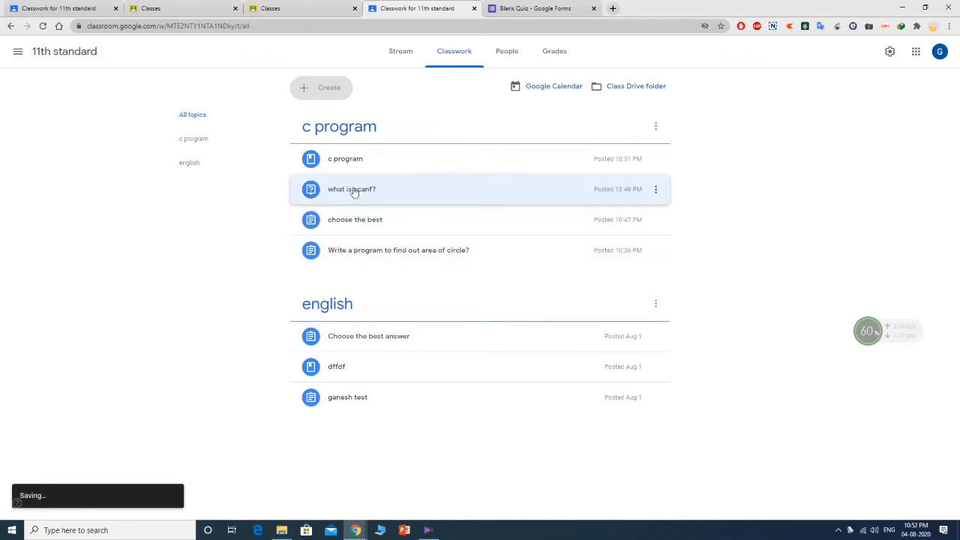
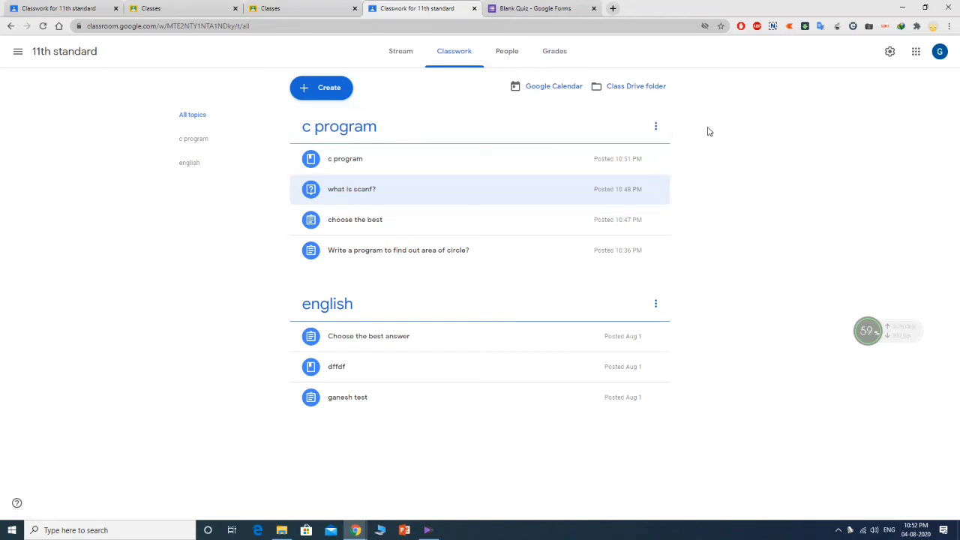
- Show the 11th standard People list, opening and cancelling the student invite along the way
click(515, 61)
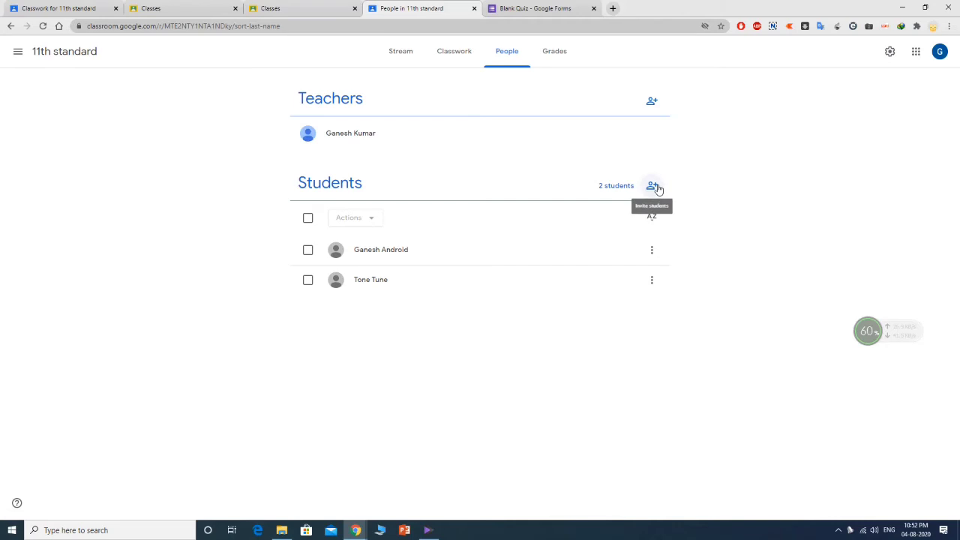
click(654, 186)
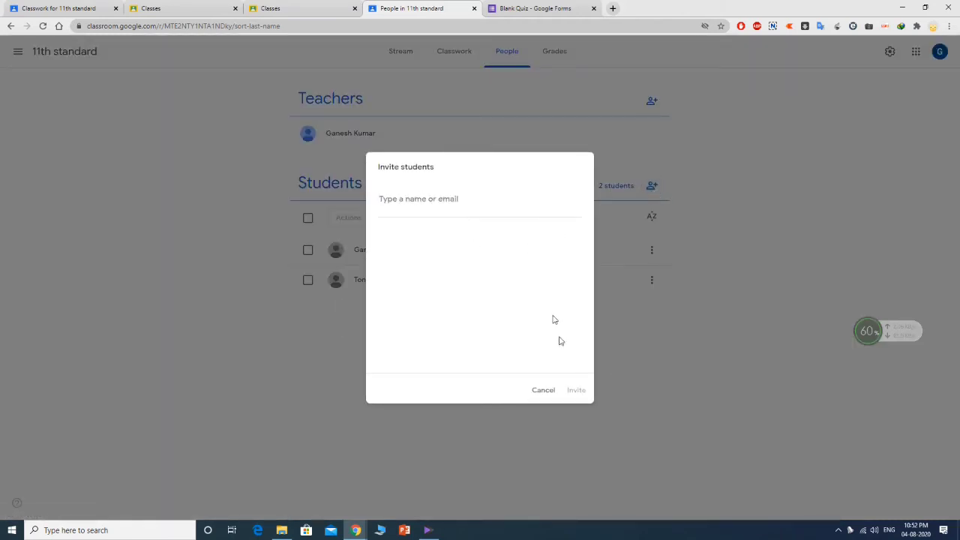
click(543, 392)
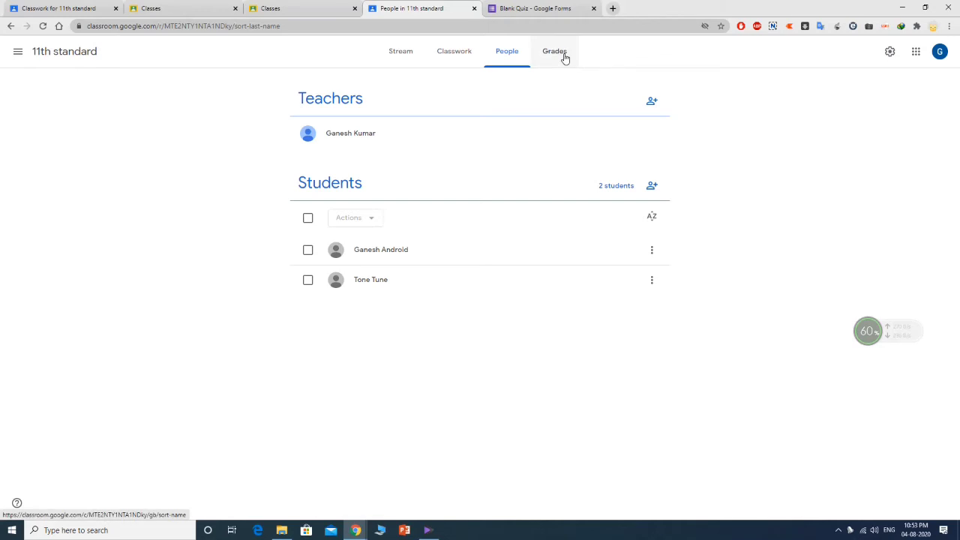
click(406, 55)
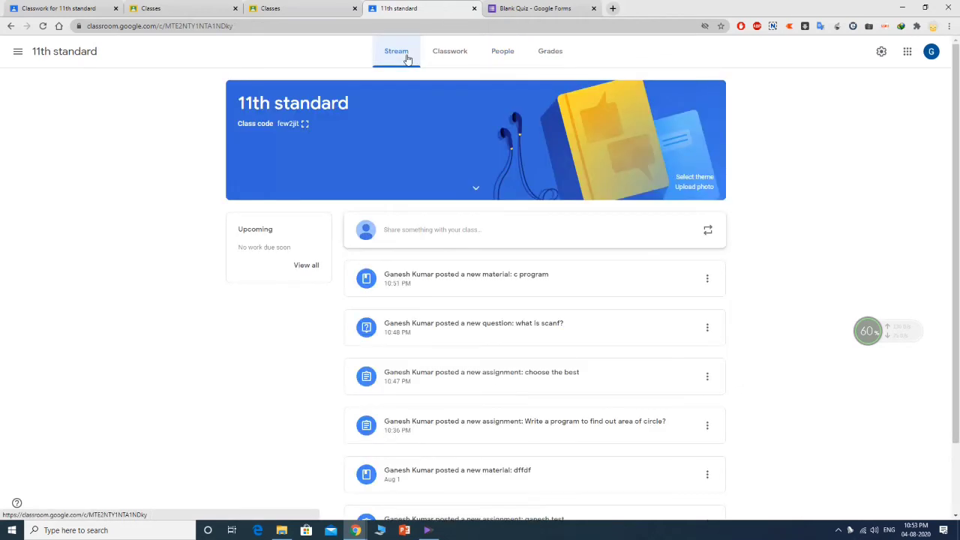
click(509, 57)
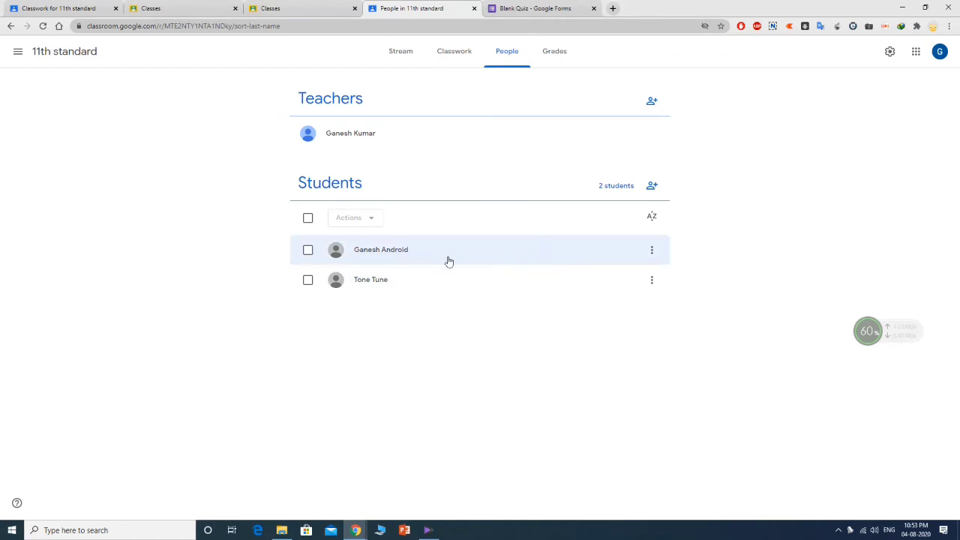
- Sign in as the second student account with its password and confirm recovery options
click(941, 54)
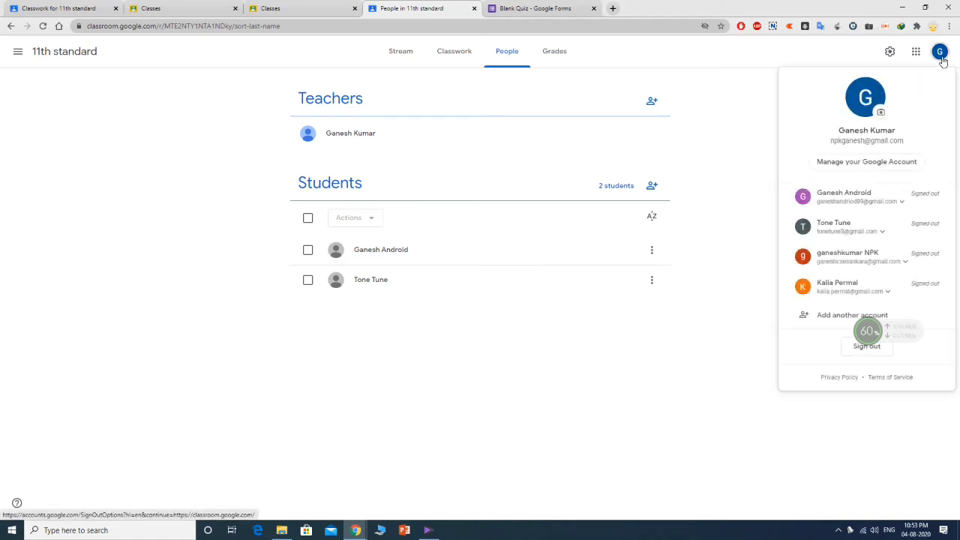
click(857, 232)
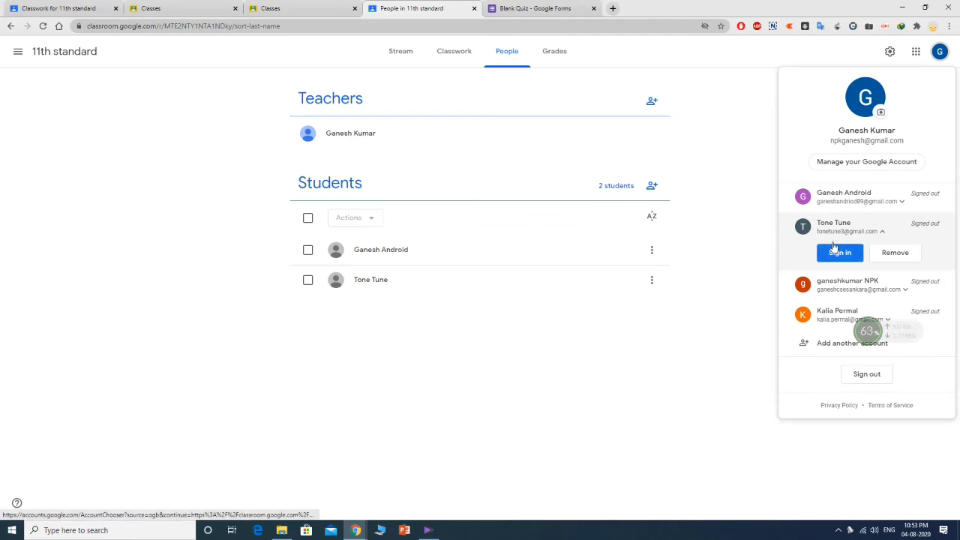
click(838, 251)
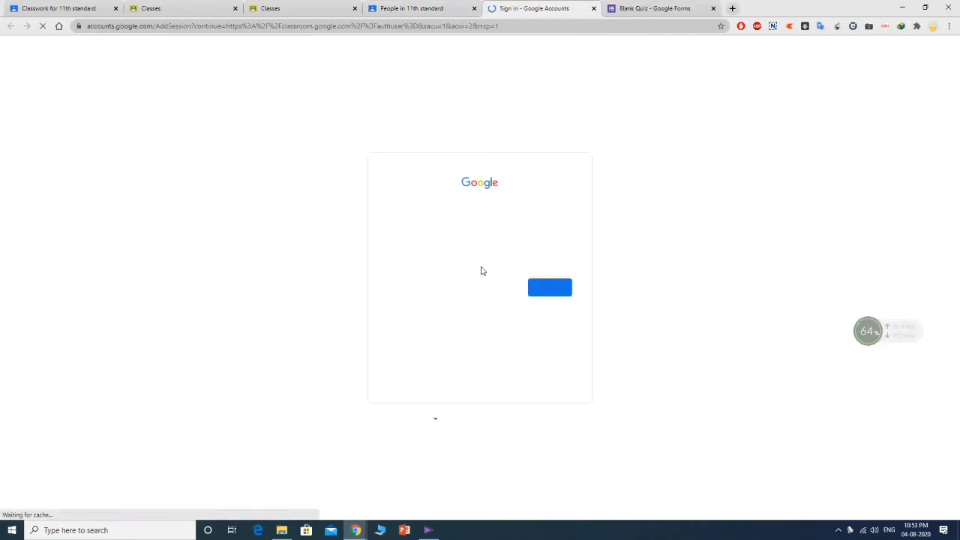
click(564, 299)
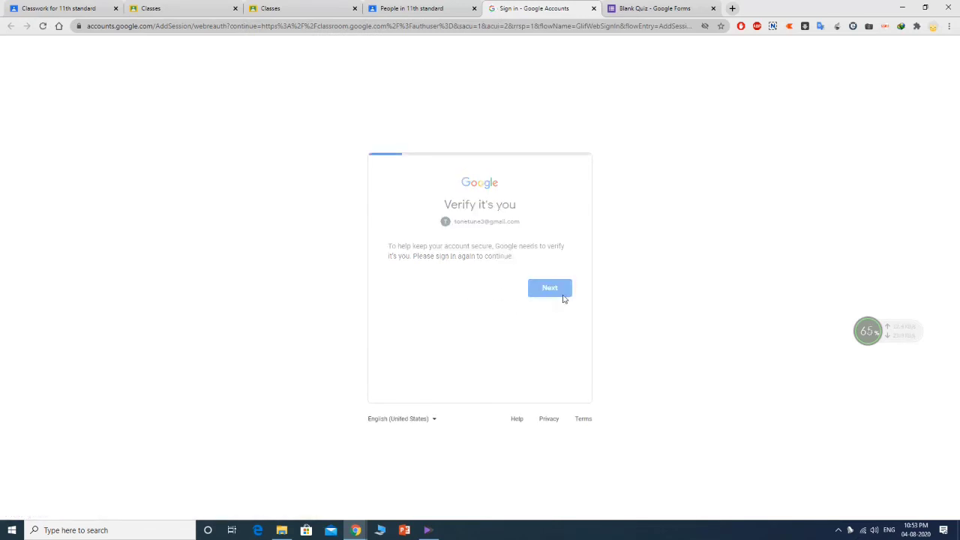
click(463, 270)
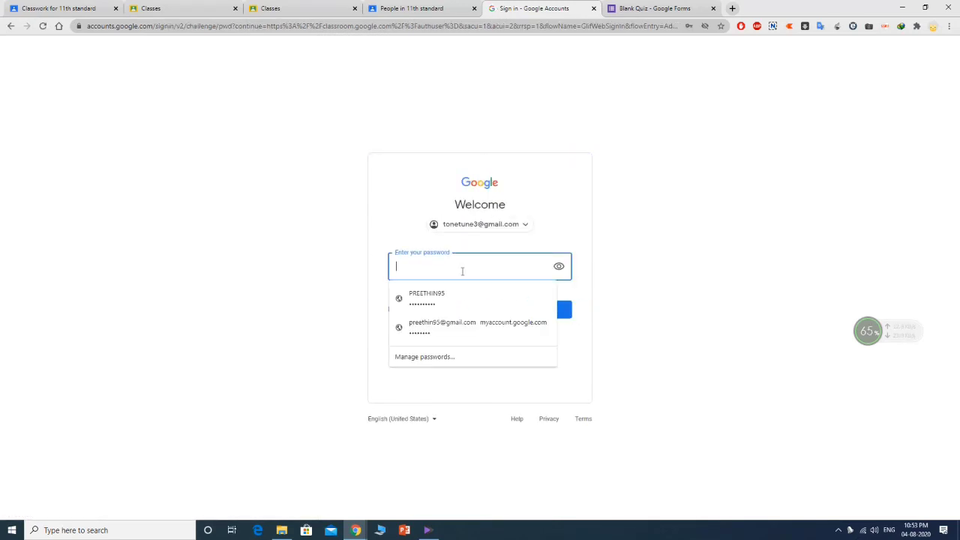
click(576, 274)
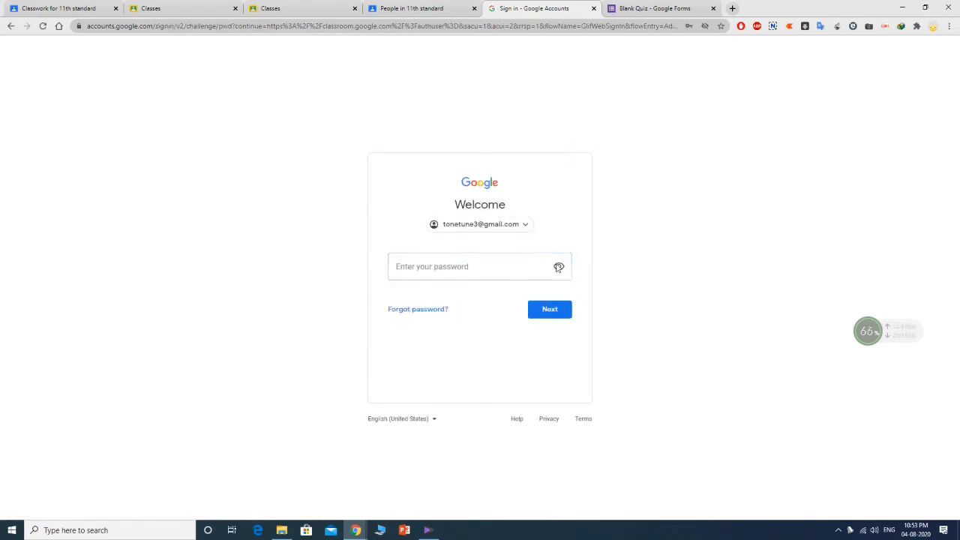
click(477, 264)
text(p)
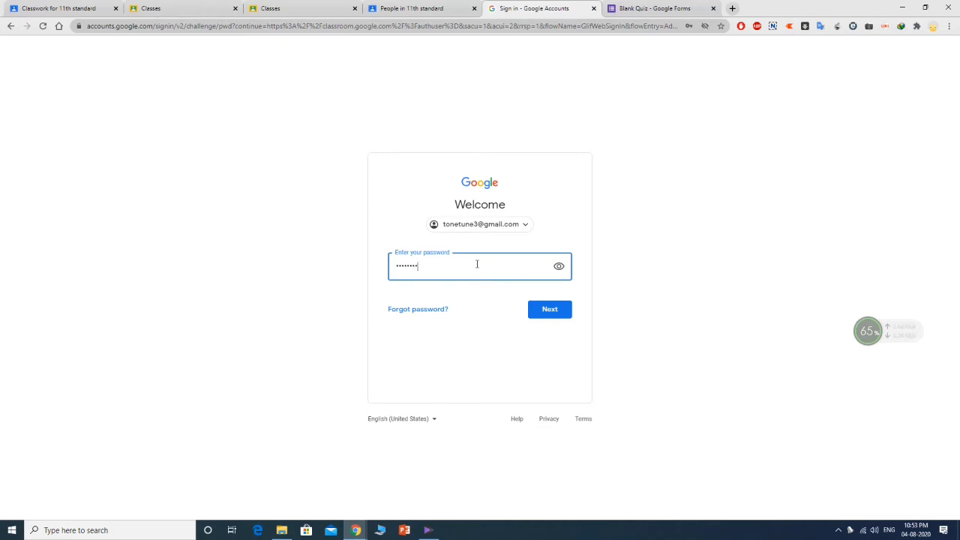
click(549, 310)
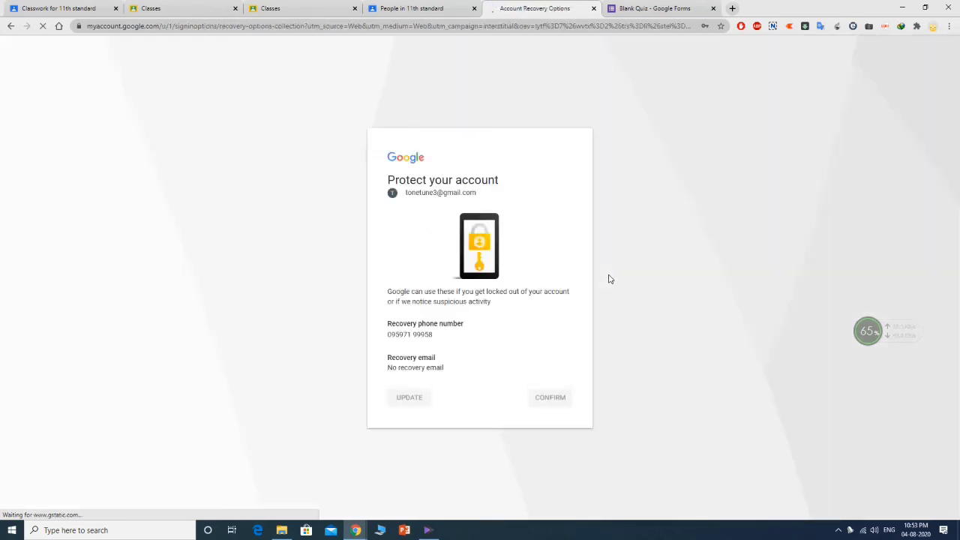
click(561, 400)
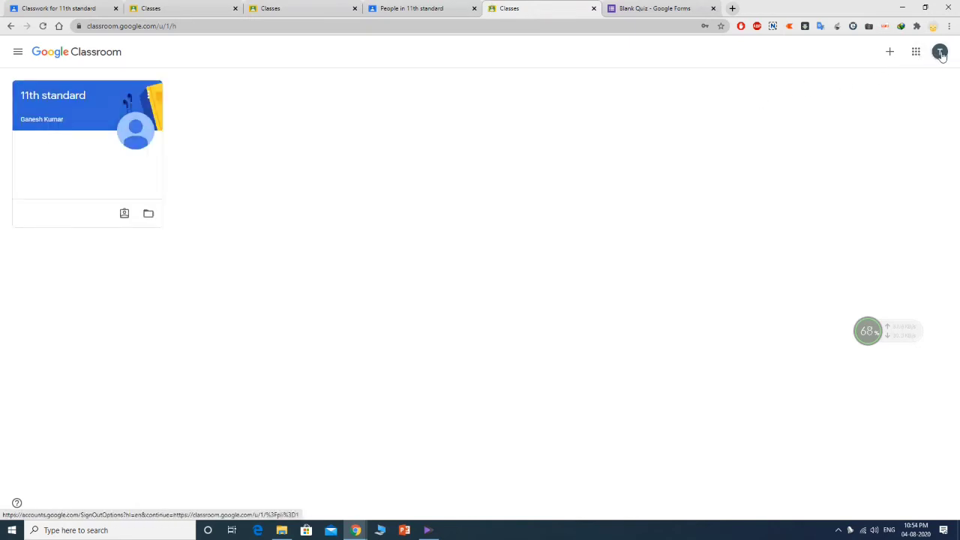
- View the student's To-do list from the navigation drawer
click(890, 52)
click(366, 113)
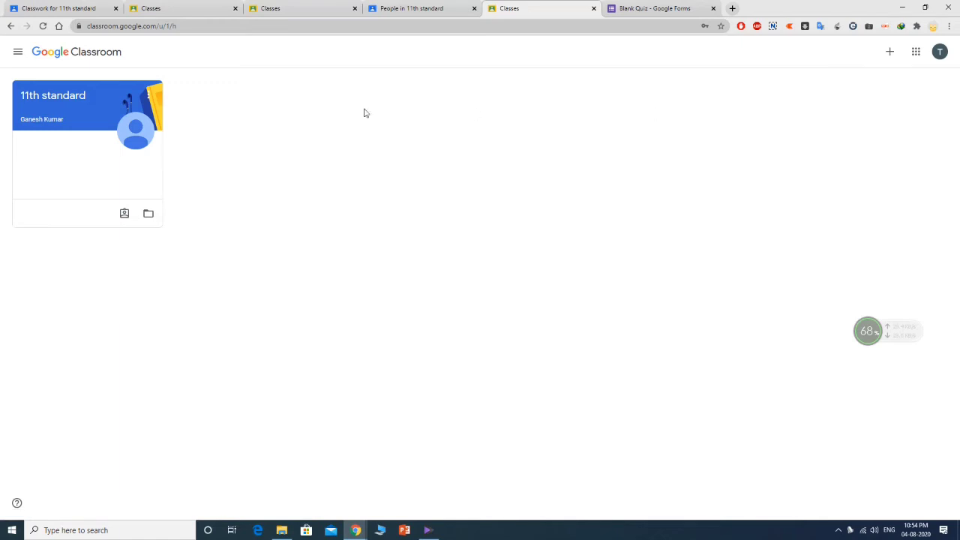
click(18, 51)
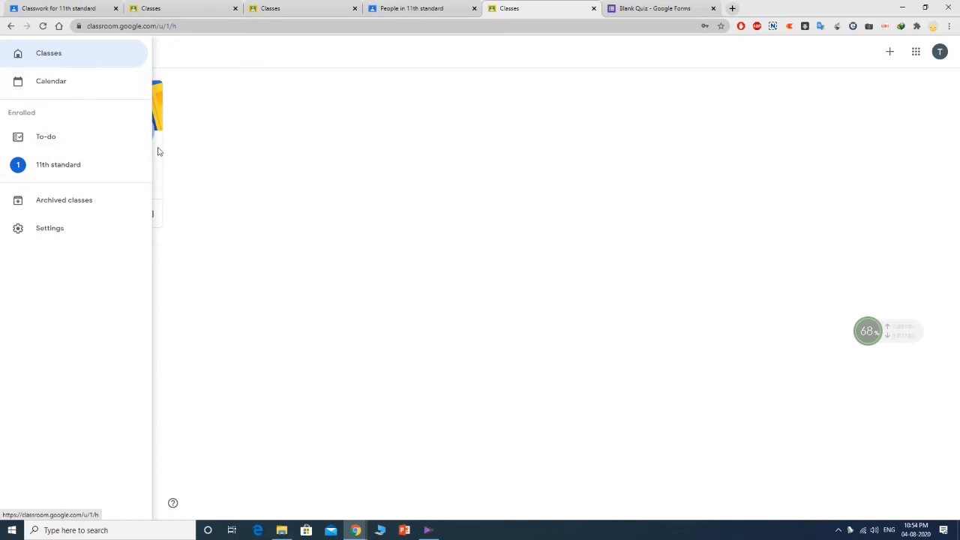
click(63, 141)
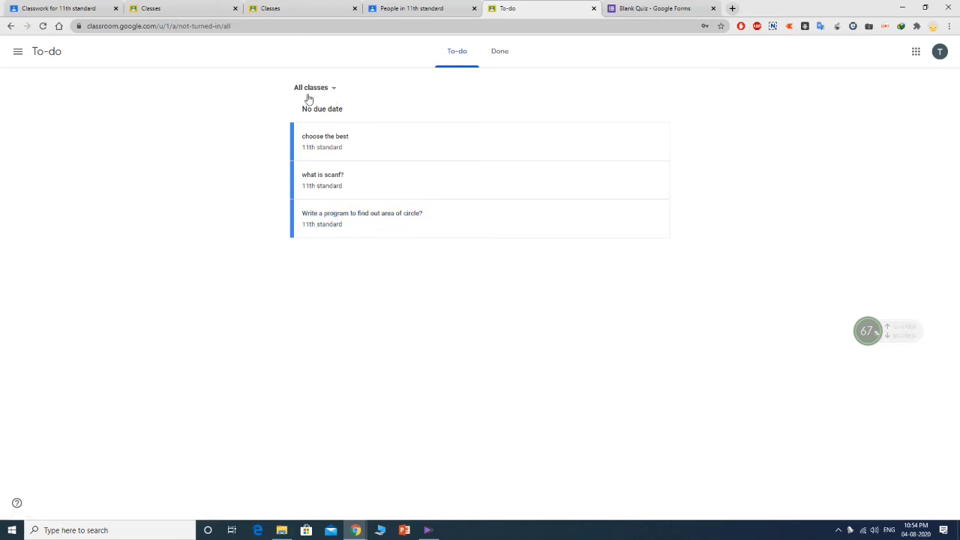
- Open the 11th standard class from Classes and dismiss the create-posts tip
click(20, 52)
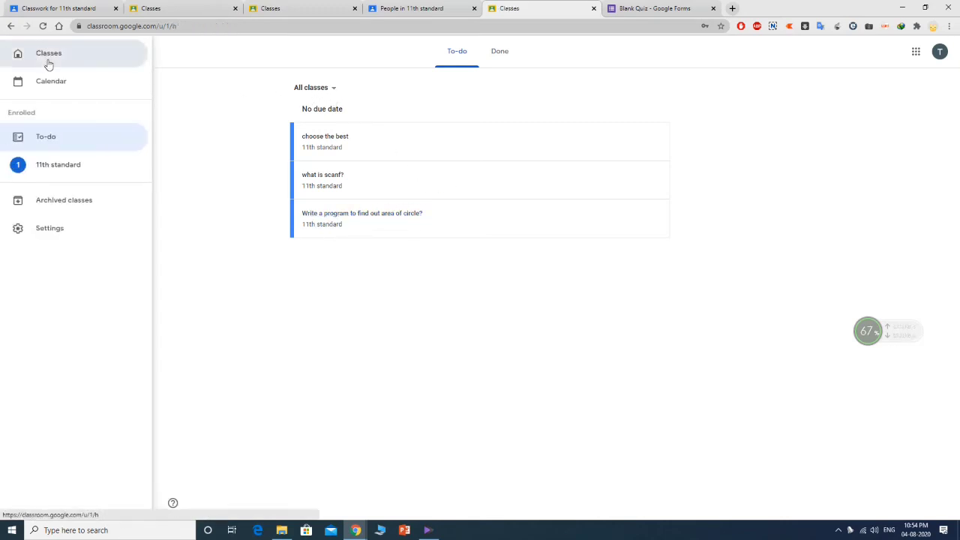
click(47, 59)
click(75, 123)
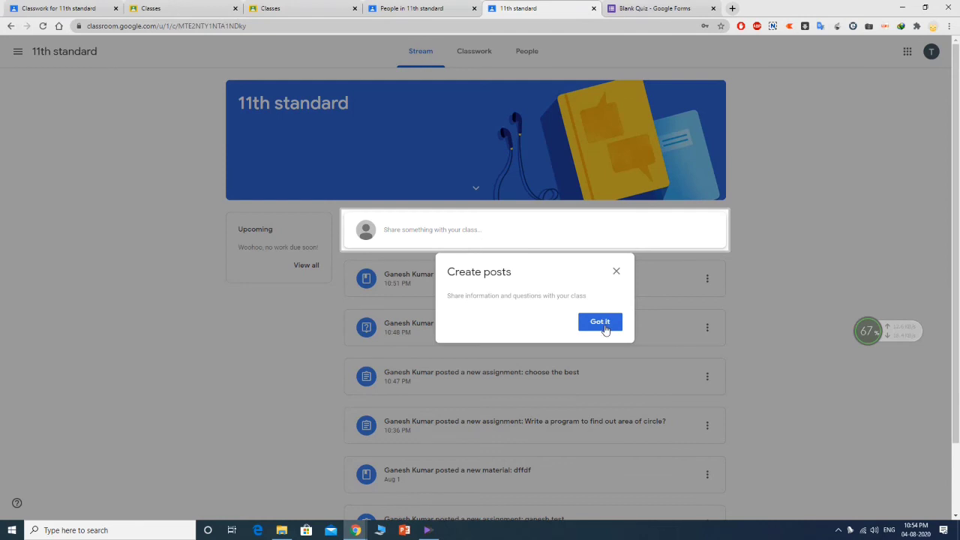
click(600, 322)
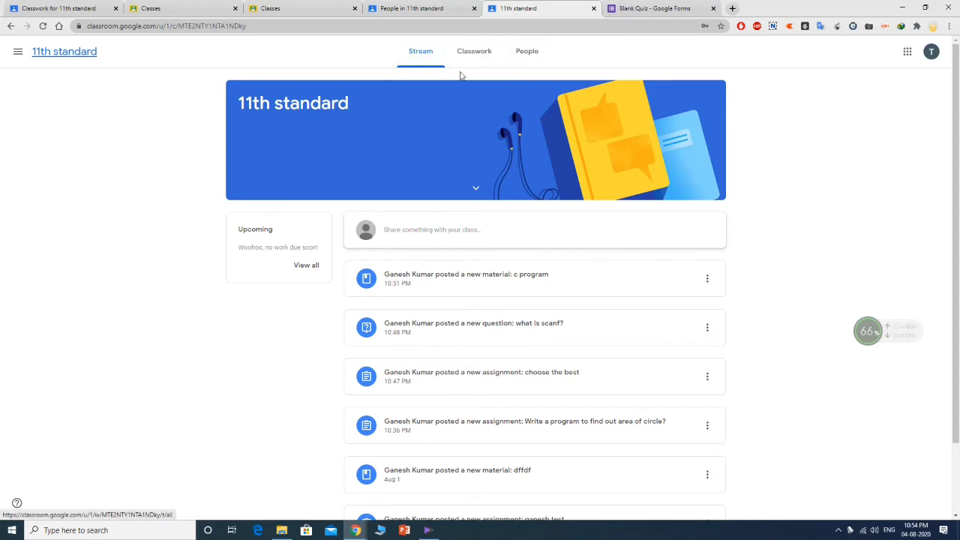
- From To-do, open the 'Write a program to find out area of circle?' assignment
scroll(418, 232, down, 2)
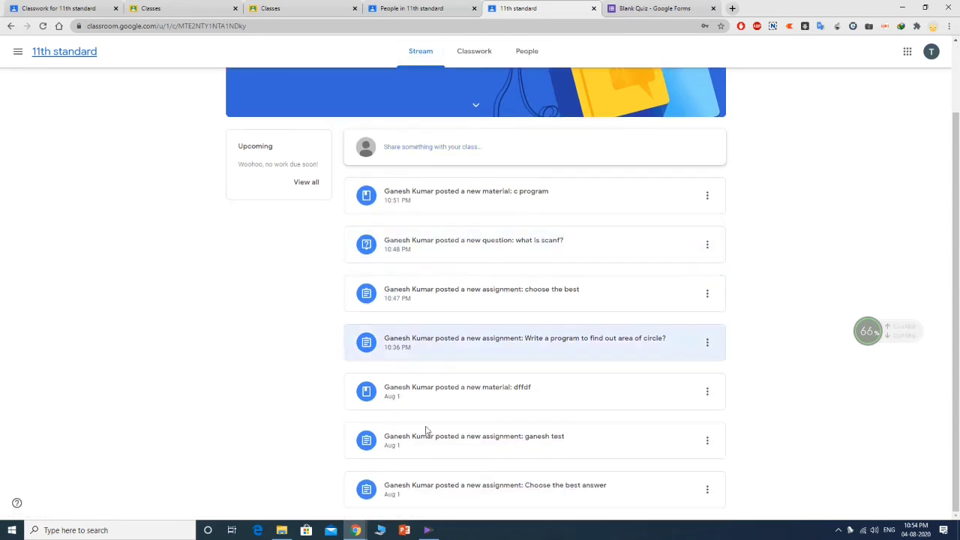
scroll(475, 431, up, 2)
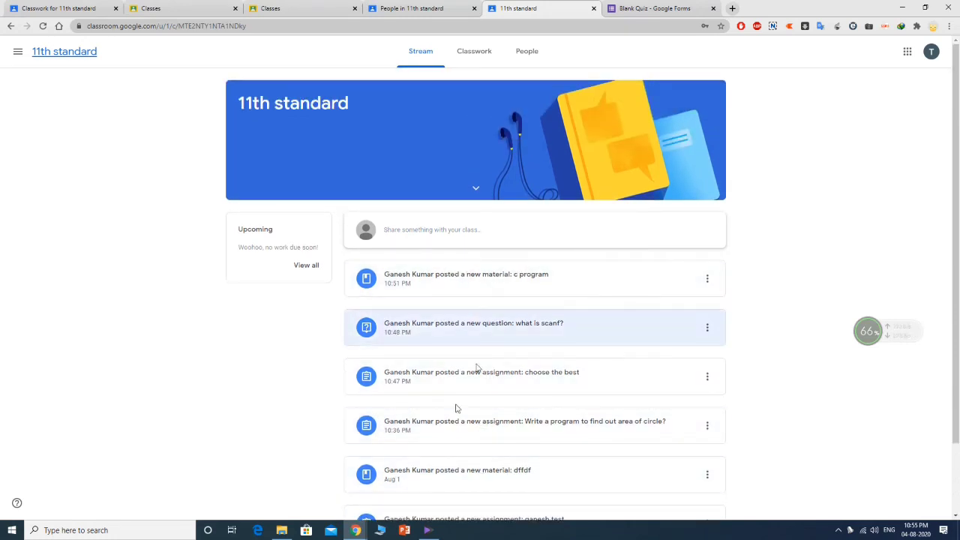
click(708, 279)
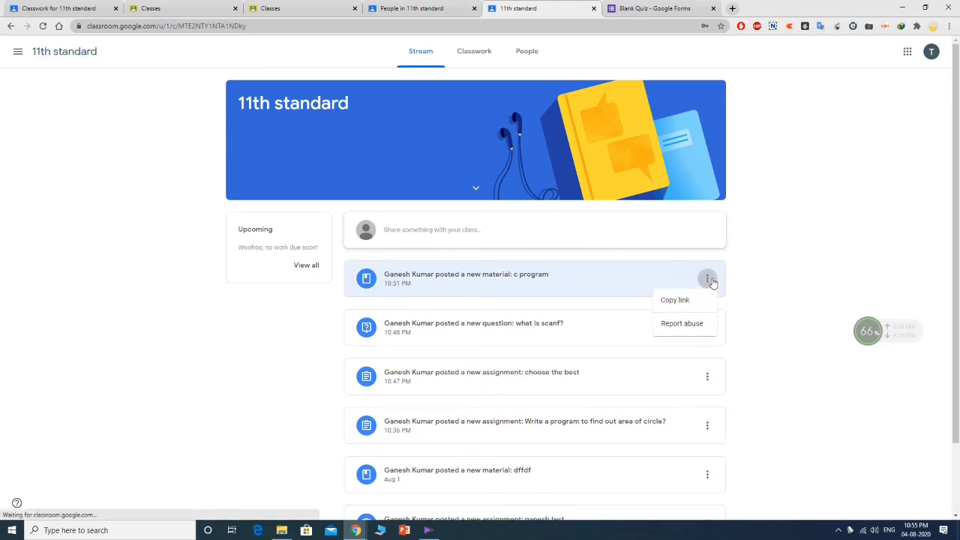
click(761, 266)
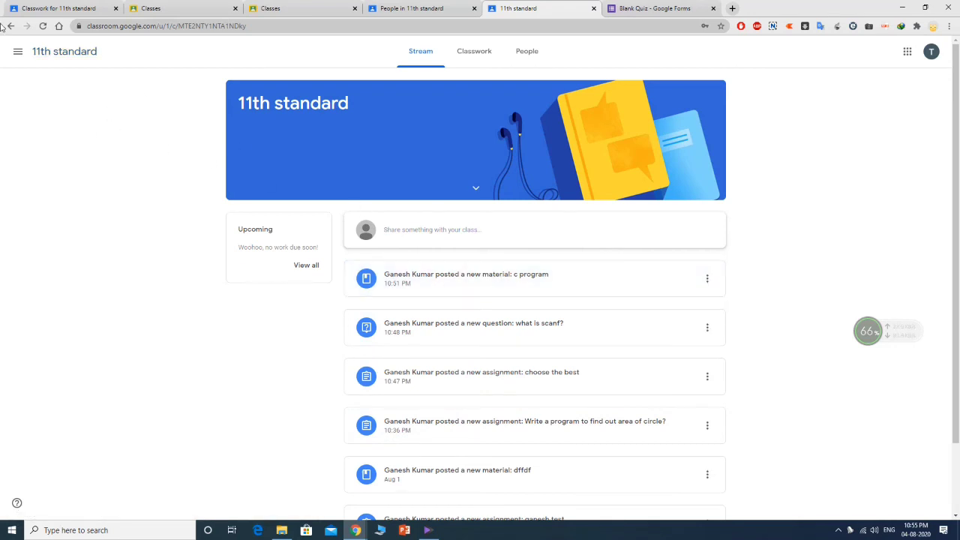
click(18, 51)
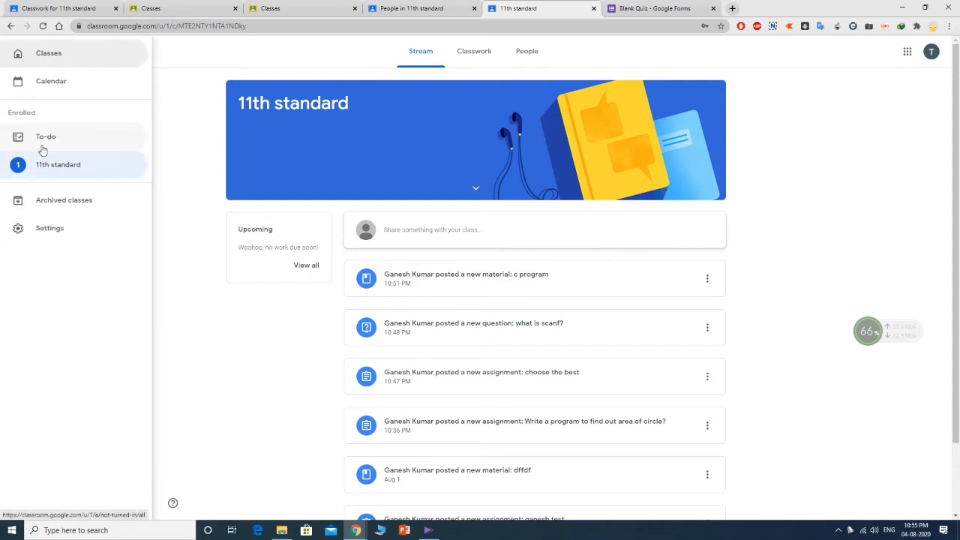
click(43, 144)
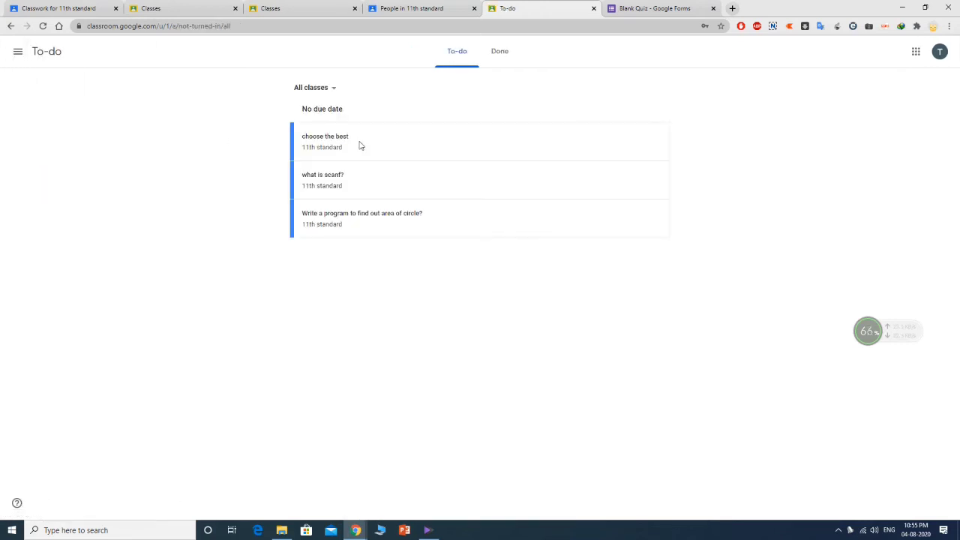
click(391, 219)
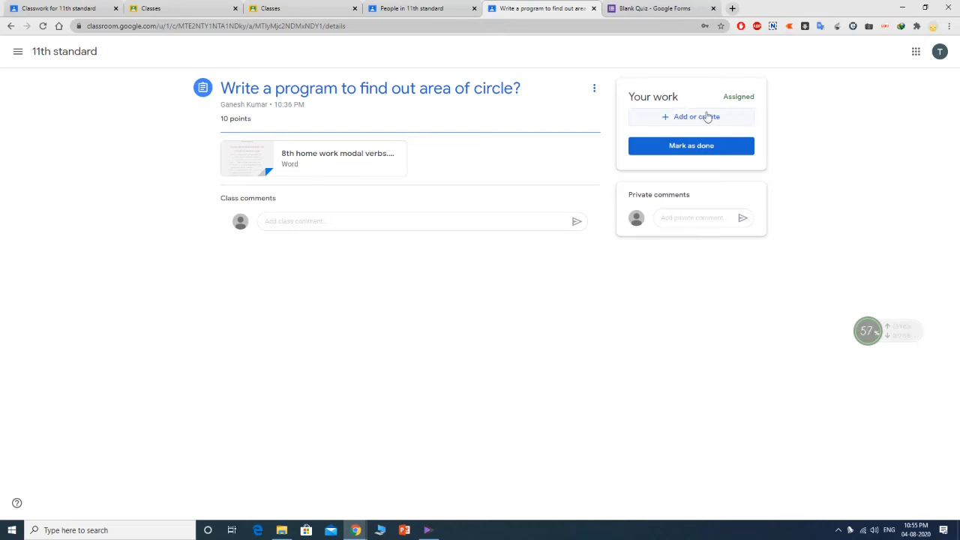
- Try the class and private comment fields, then the File picker's Upload tab, and close it
click(315, 221)
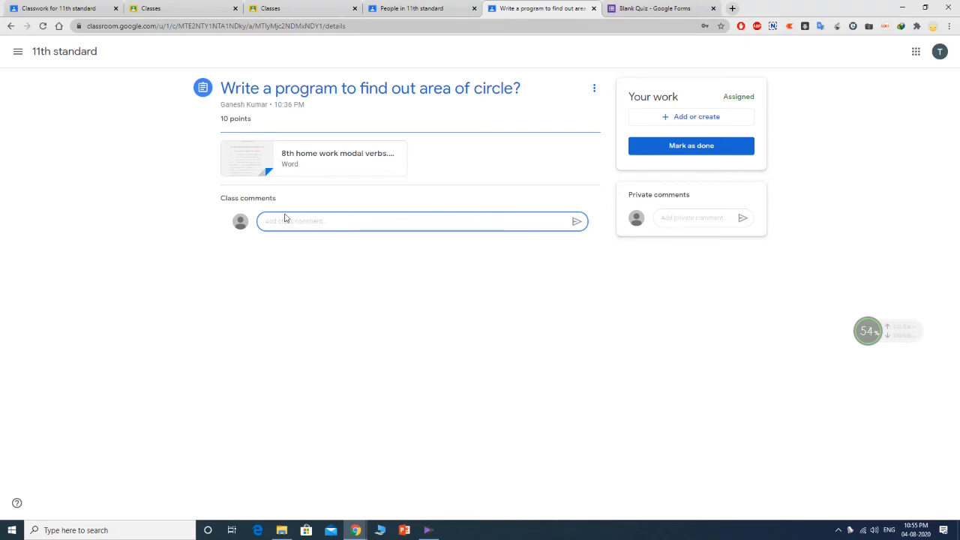
click(685, 219)
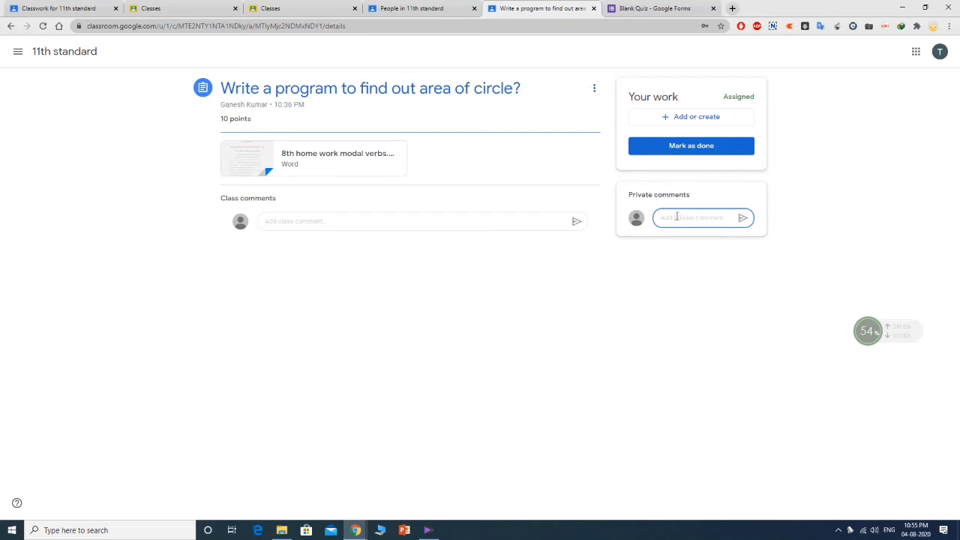
click(711, 117)
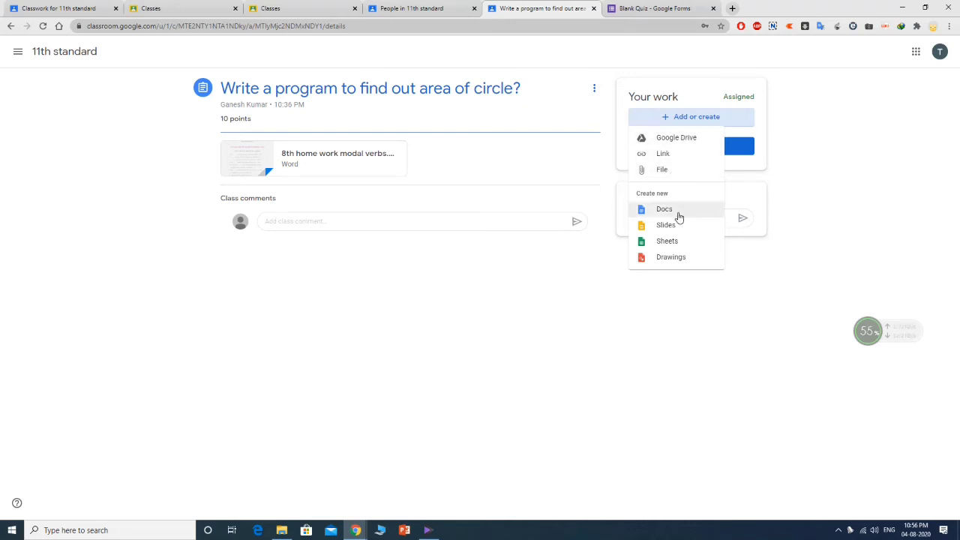
click(672, 171)
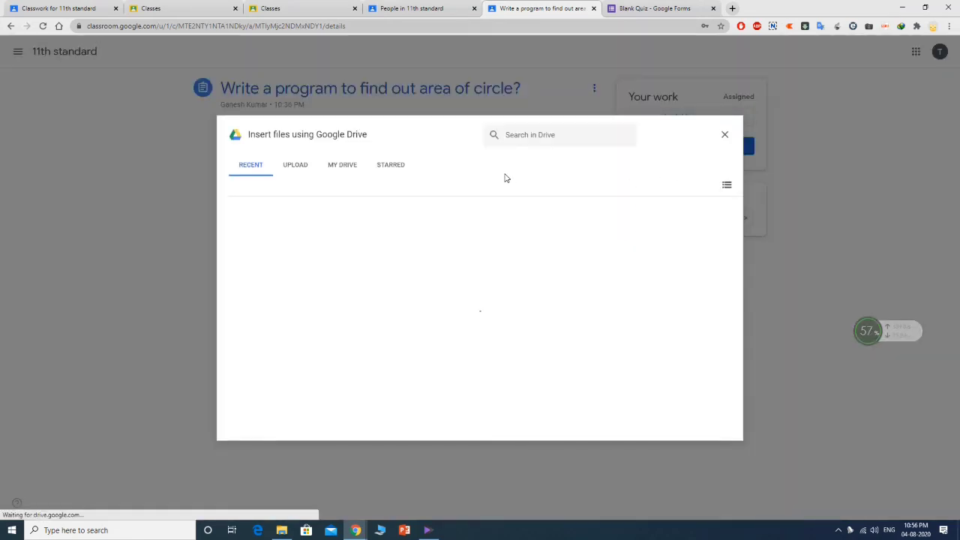
click(295, 166)
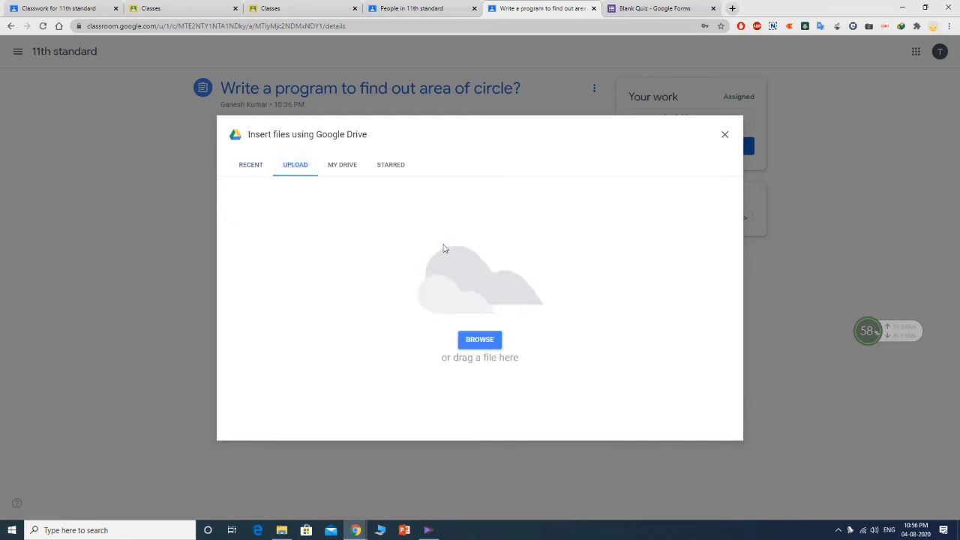
click(725, 135)
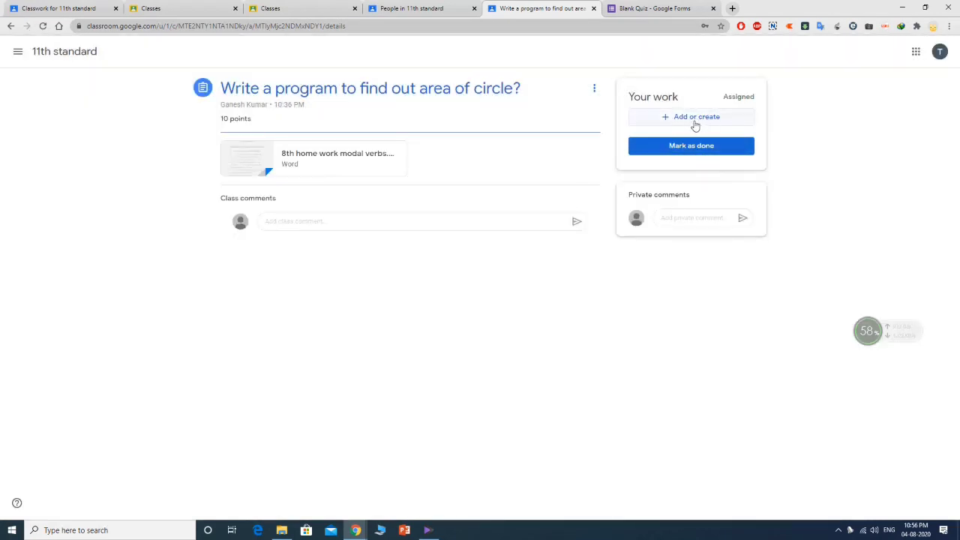
- Reopen Add or create > File, switch to Upload, and browse the computer for a file
click(695, 119)
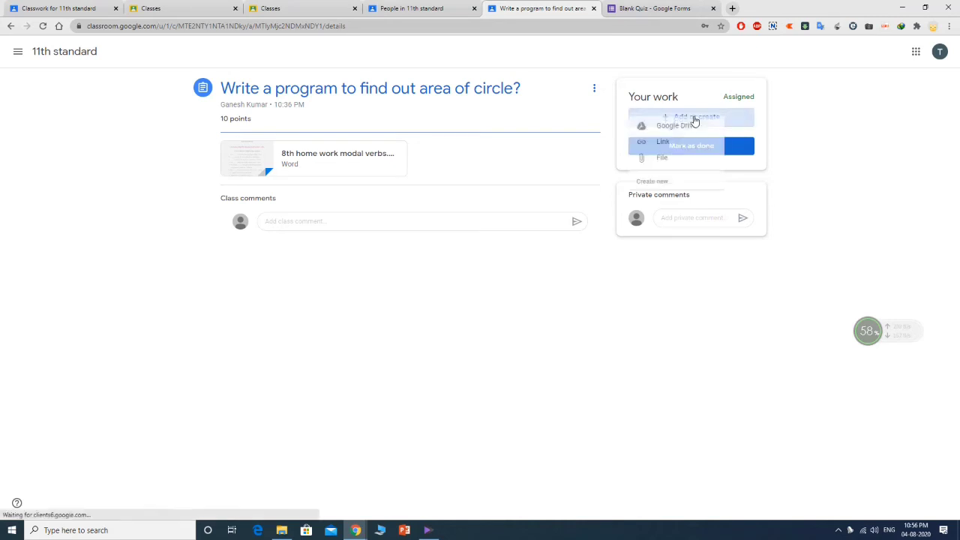
click(676, 172)
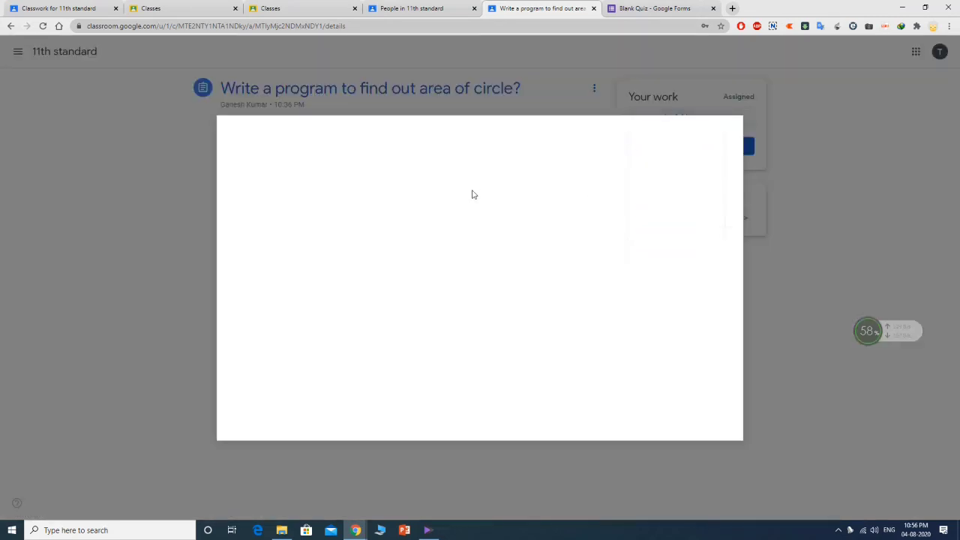
click(295, 165)
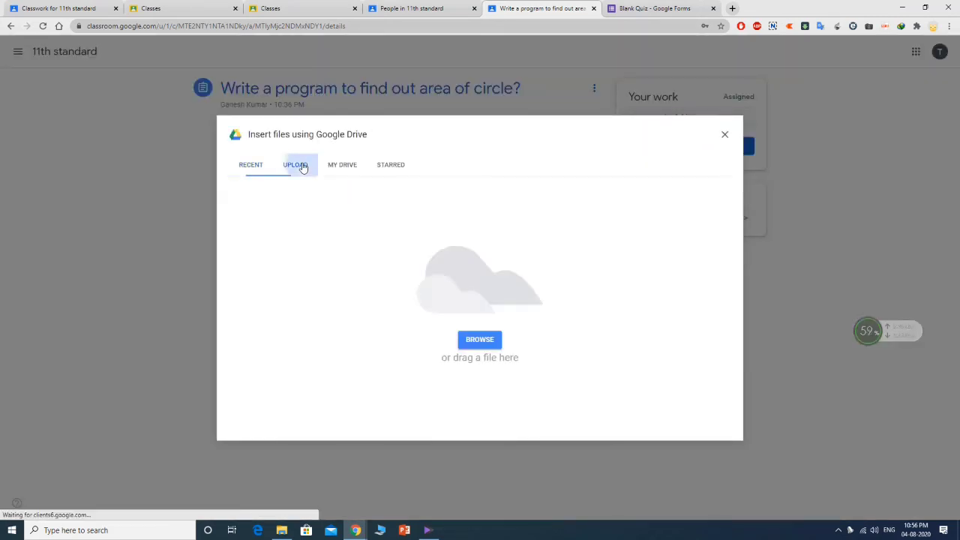
click(475, 339)
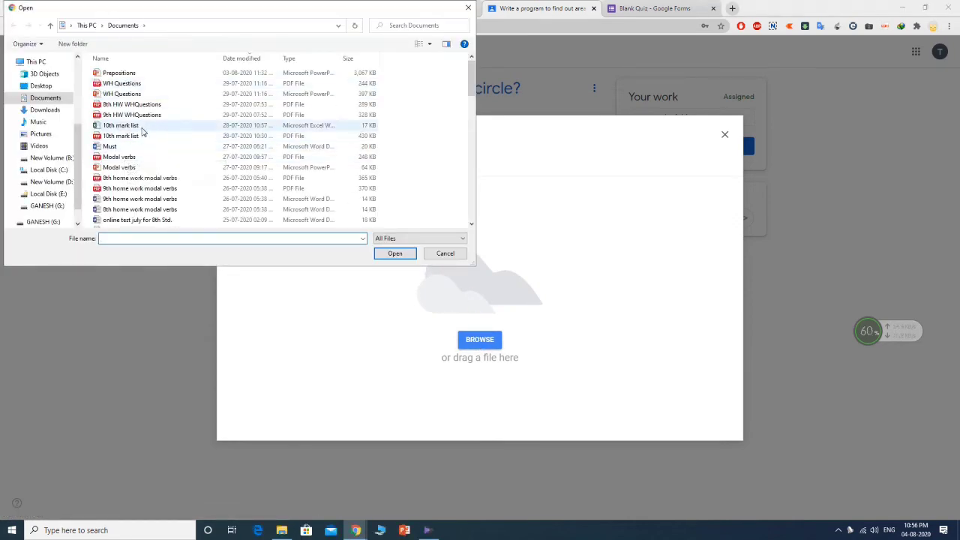
- Attach the '9th home work modal verbs' Word document from the Documents folder
click(165, 199)
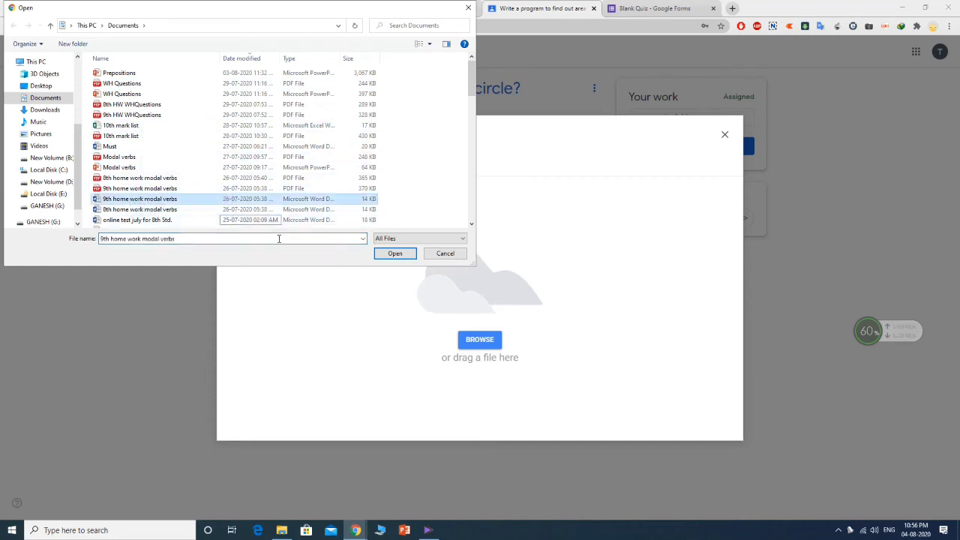
click(386, 253)
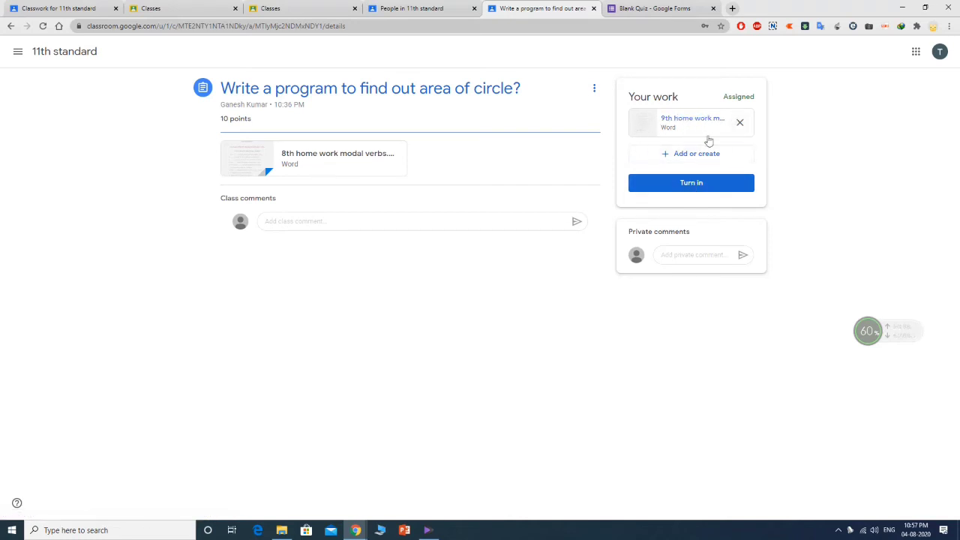
- Turn in the area-of-circle assignment, then return to the teacher's People tab
click(700, 184)
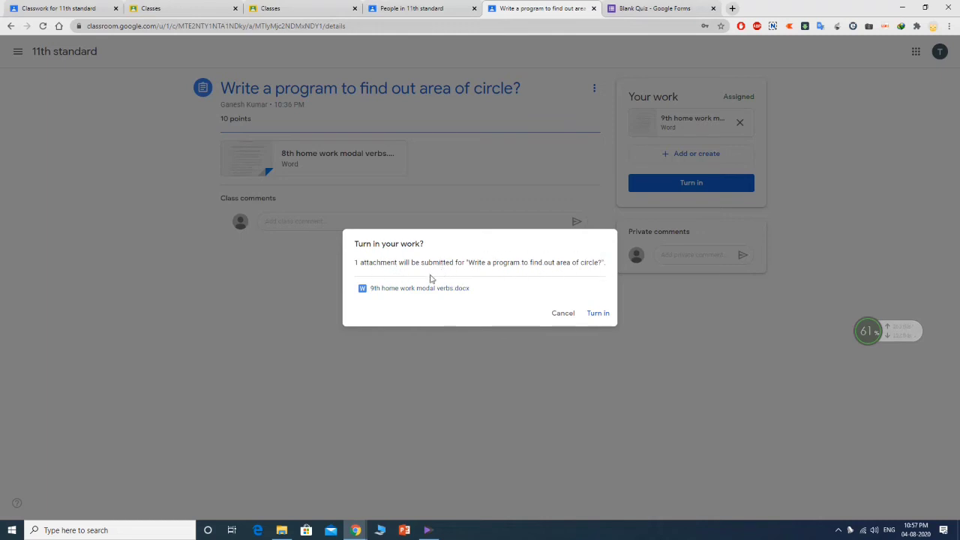
click(598, 314)
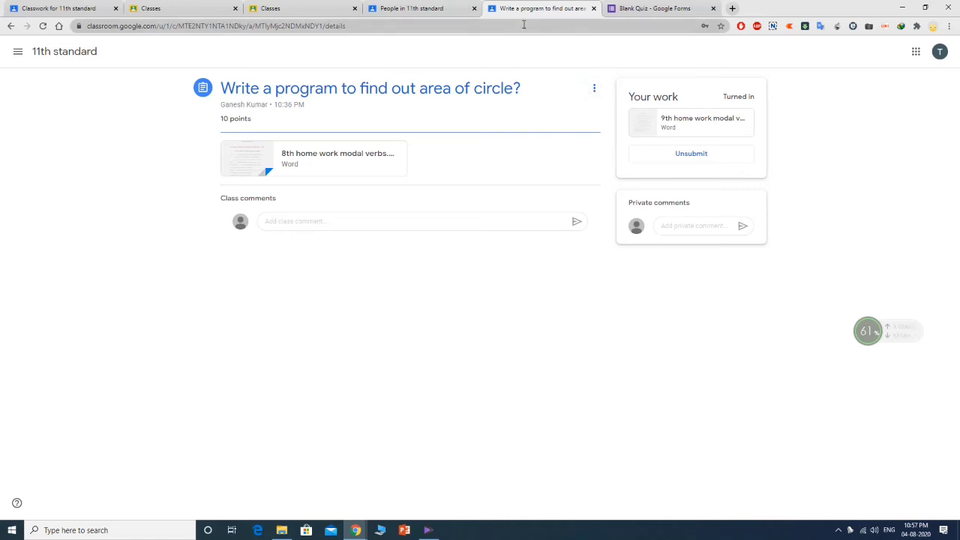
click(439, 7)
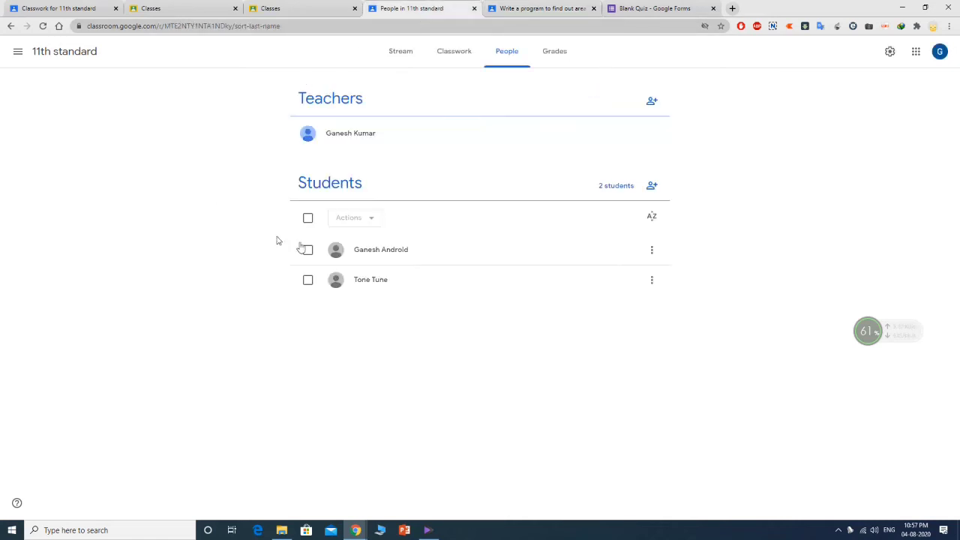
- Check the Done list, then open the 3-point 'choose the best' assignment from To-do
click(19, 54)
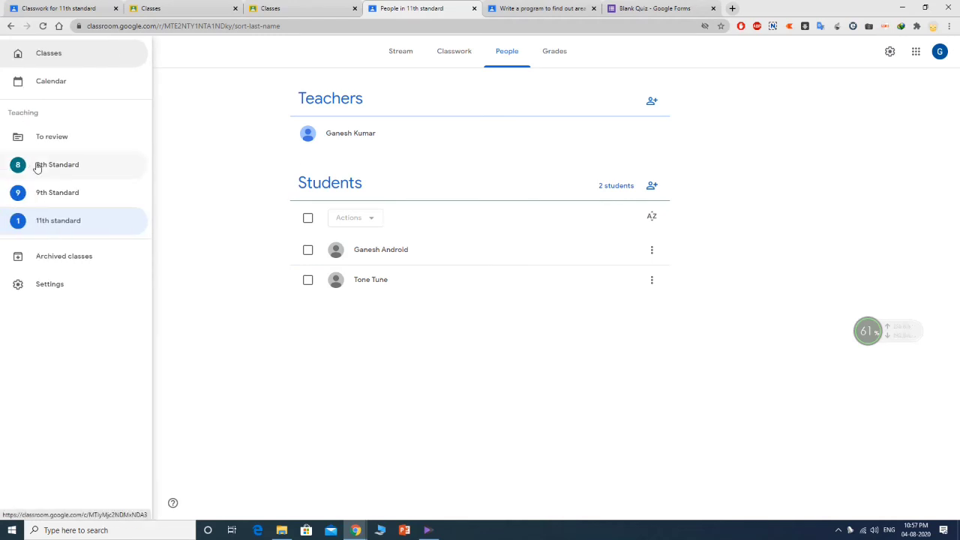
click(501, 6)
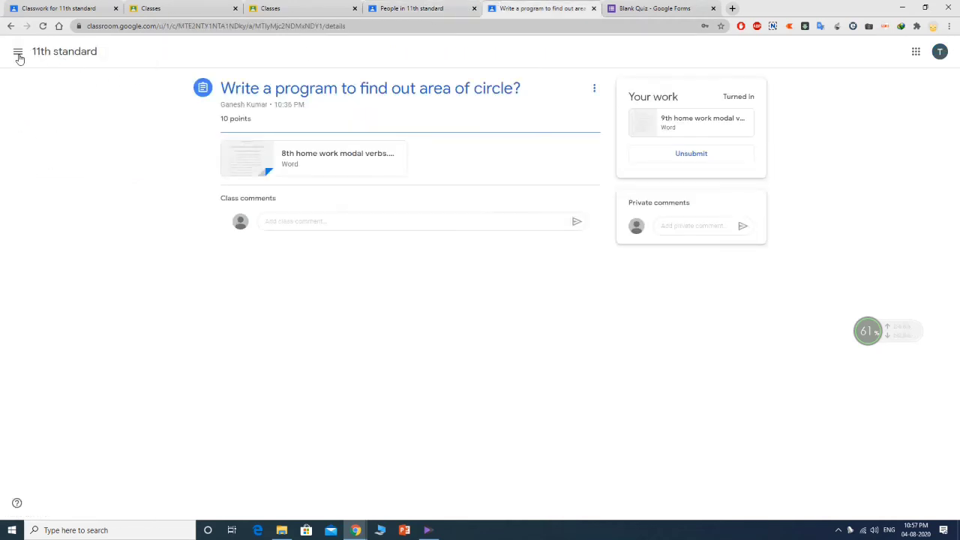
click(18, 55)
click(36, 142)
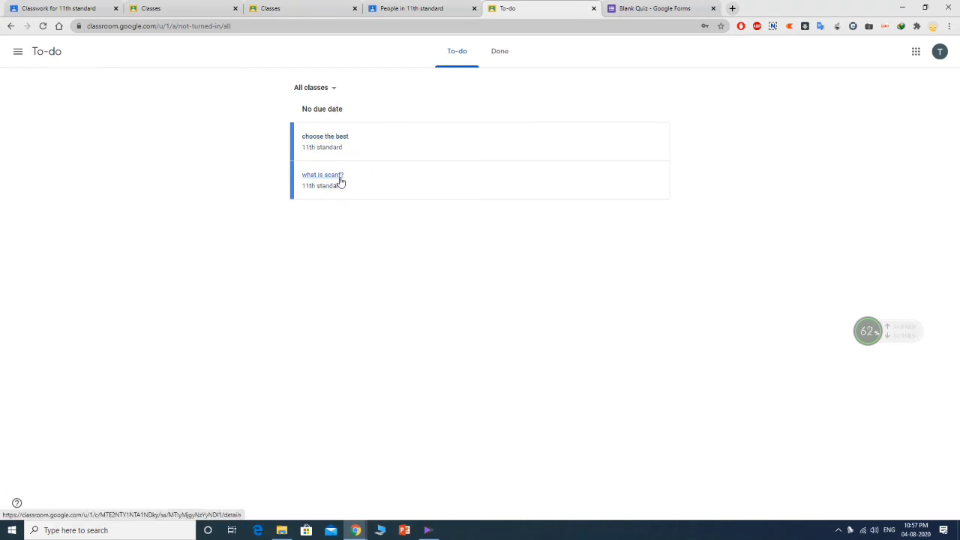
click(506, 50)
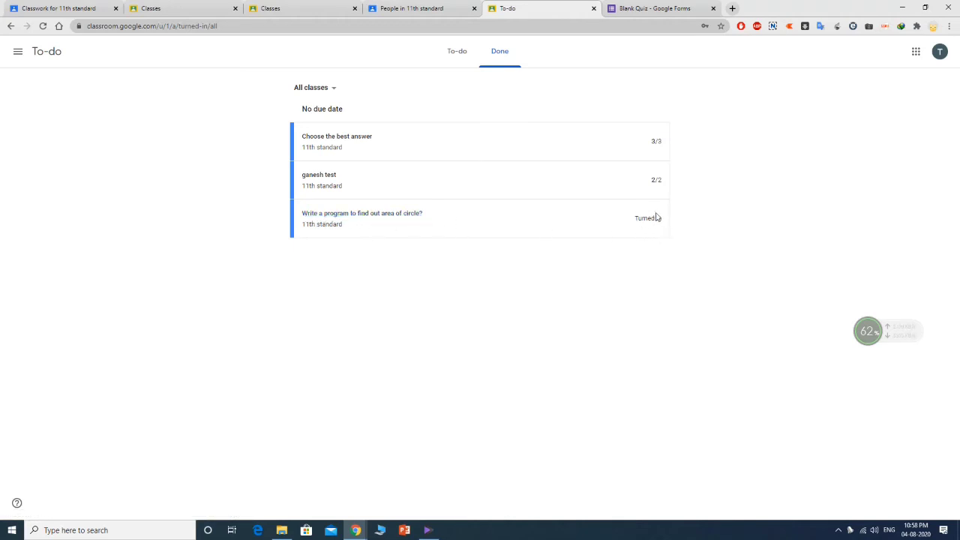
click(458, 56)
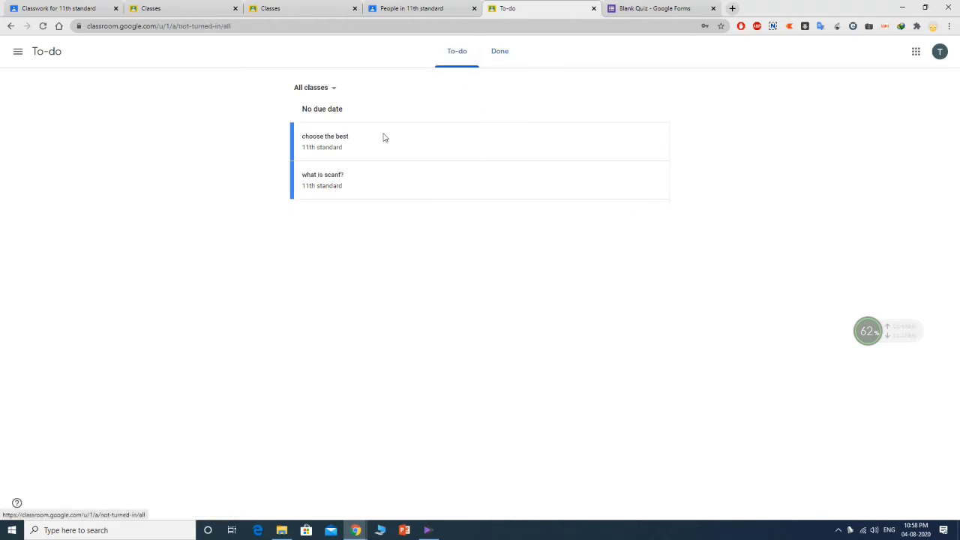
click(338, 141)
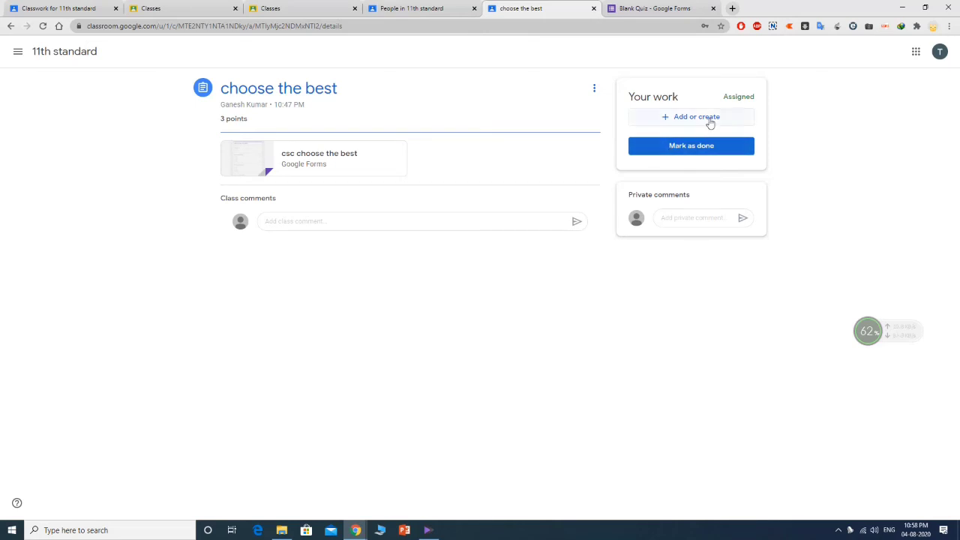
- Open the attached 'csc choose the best' form and enter the student's email address
click(321, 160)
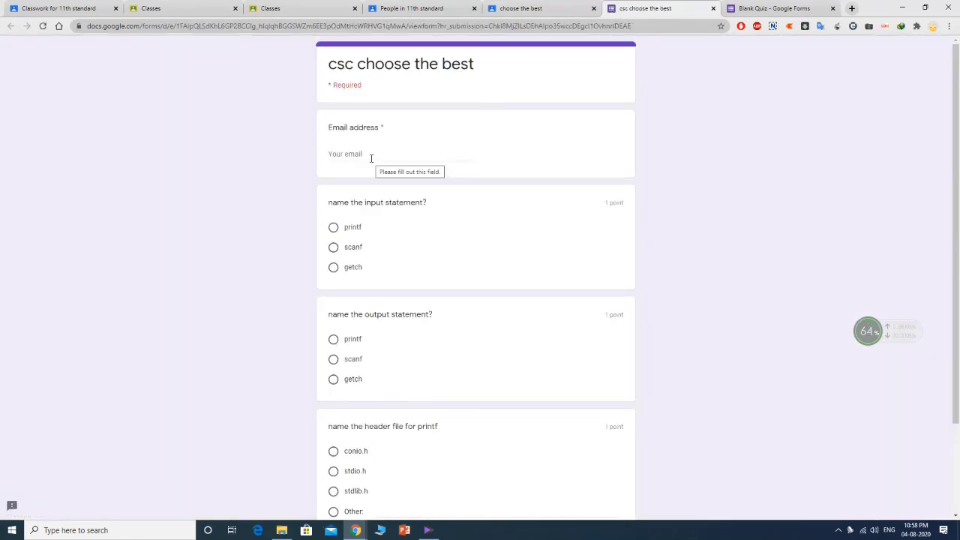
click(370, 156)
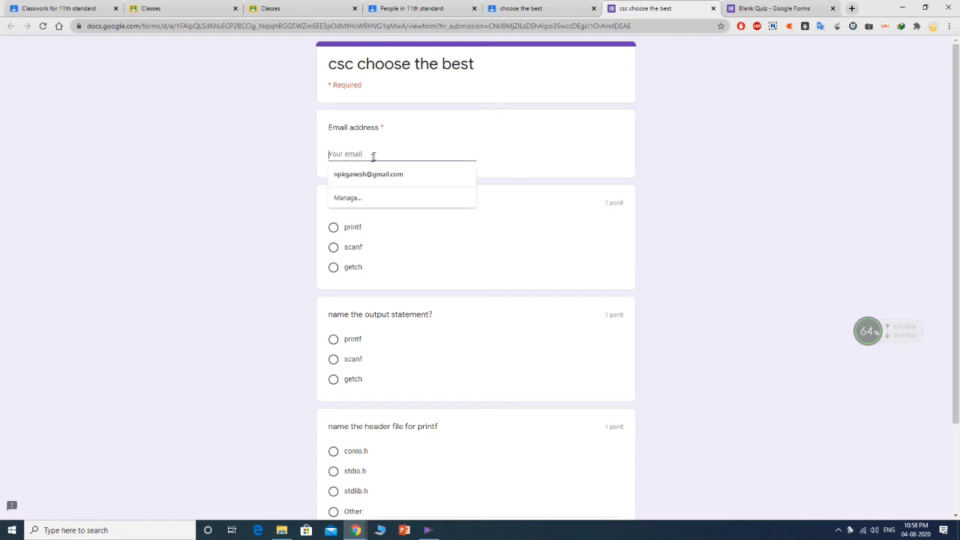
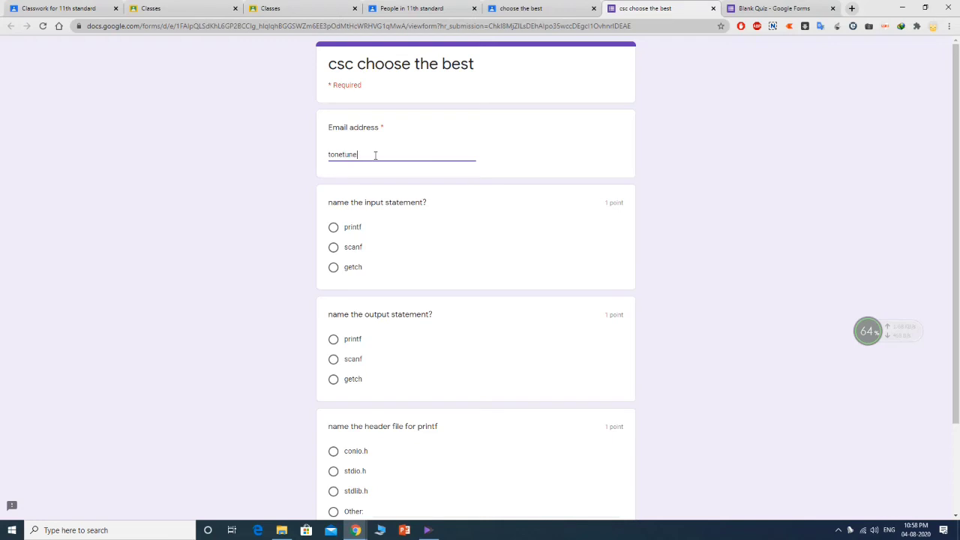
click(529, 8)
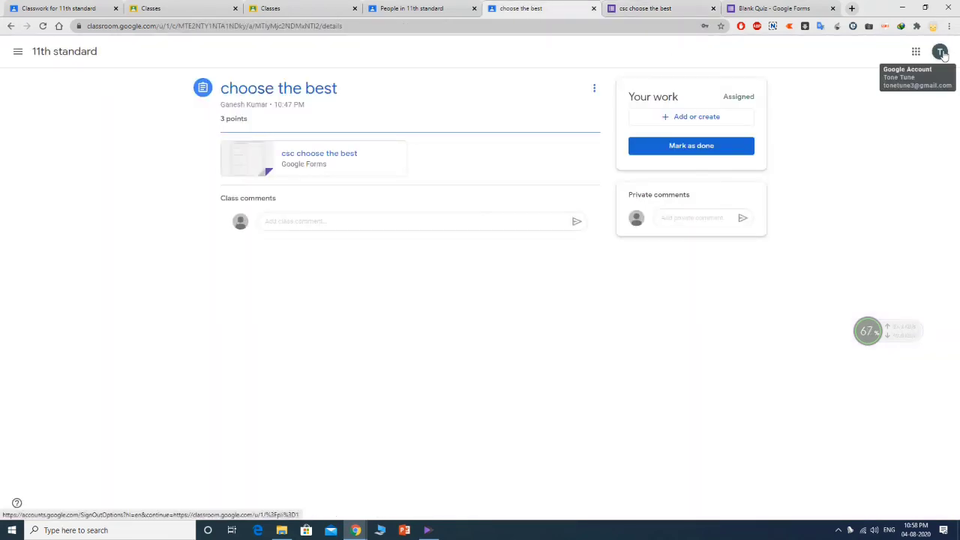
click(646, 8)
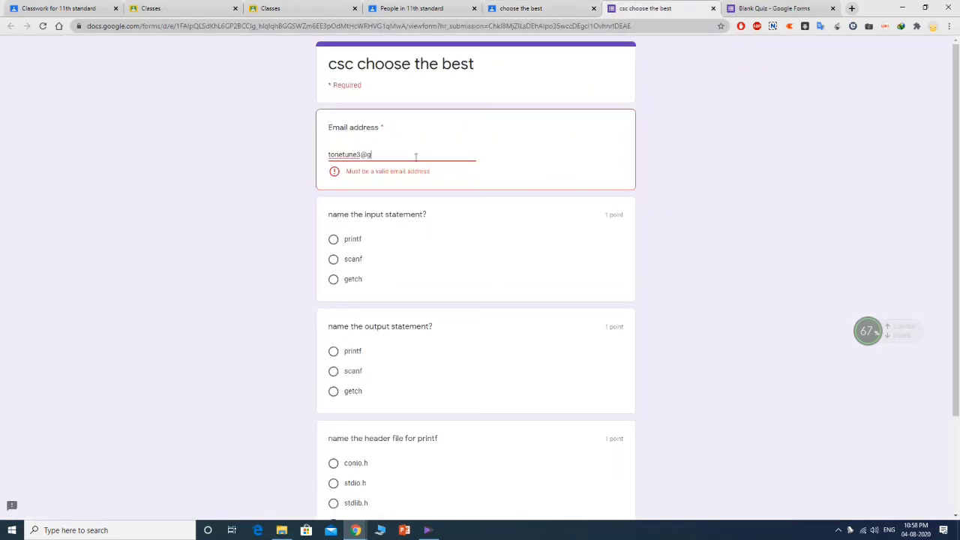
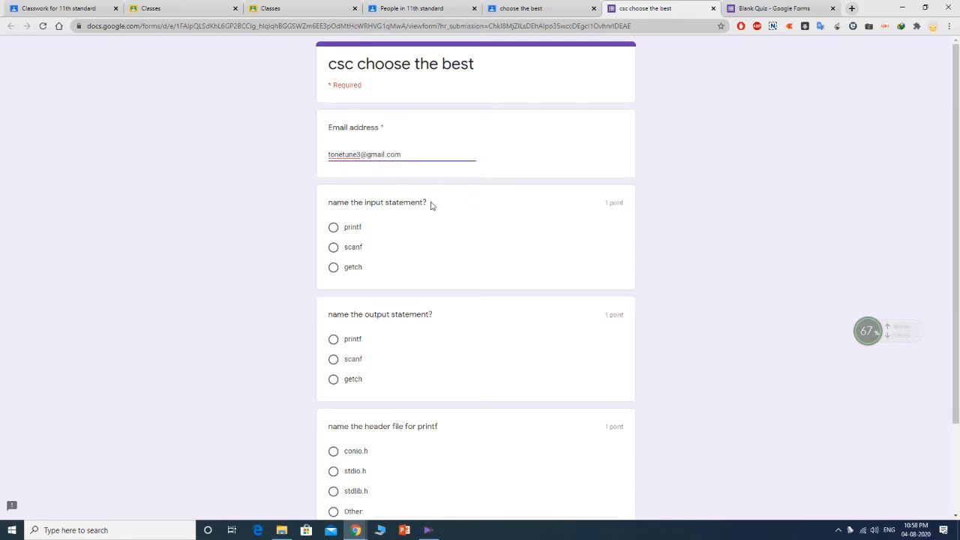
- Answer scanf, getch and stdio.h, then submit the quiz
scroll(418, 195, down, 1)
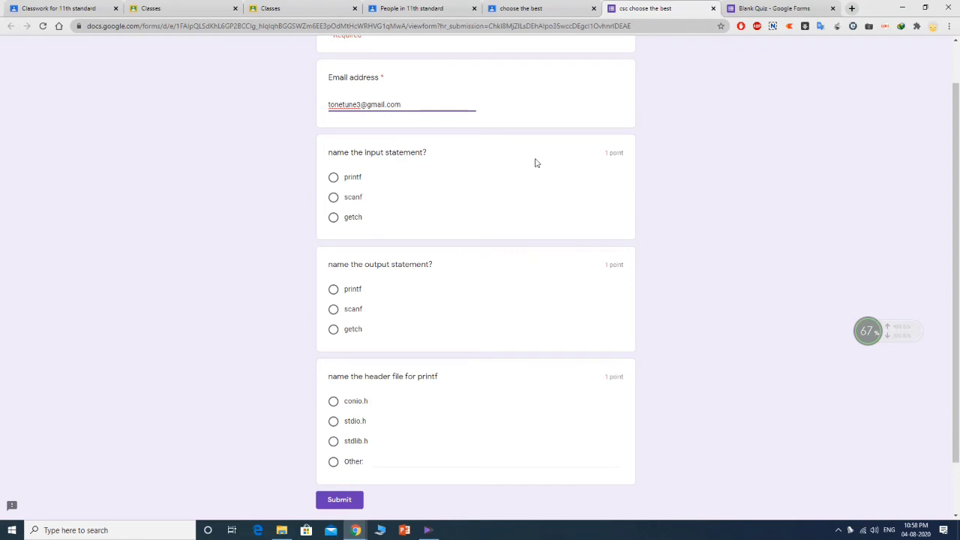
click(334, 199)
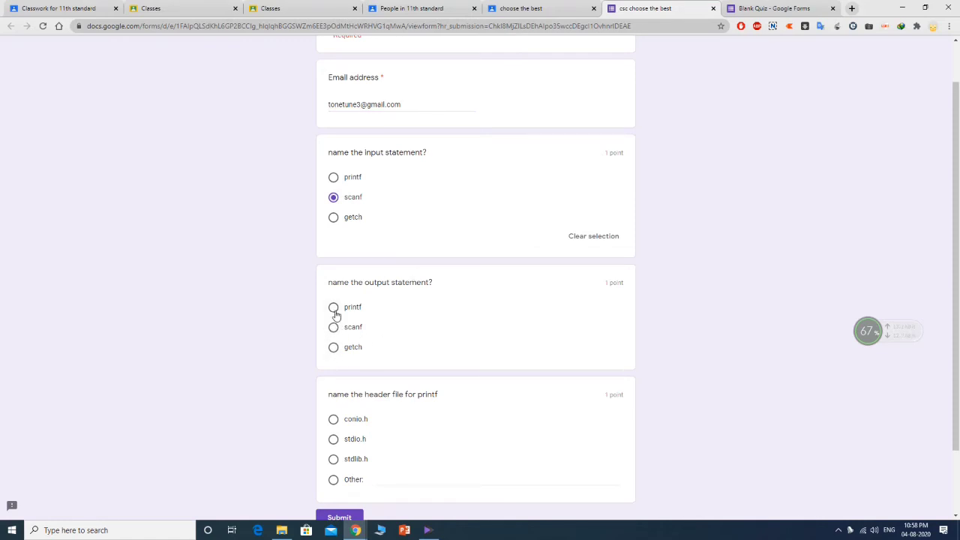
click(333, 347)
scroll(415, 320, down, 1)
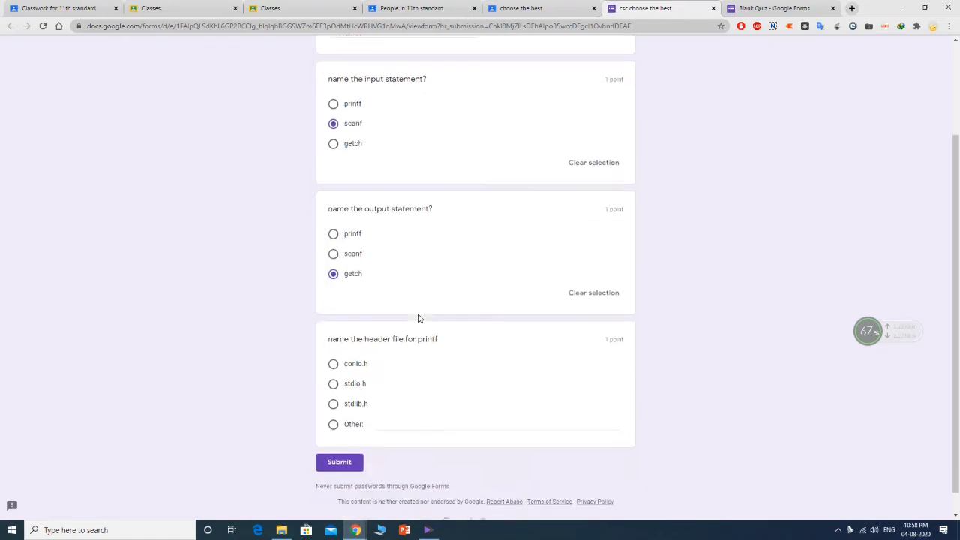
scroll(420, 318, down, 1)
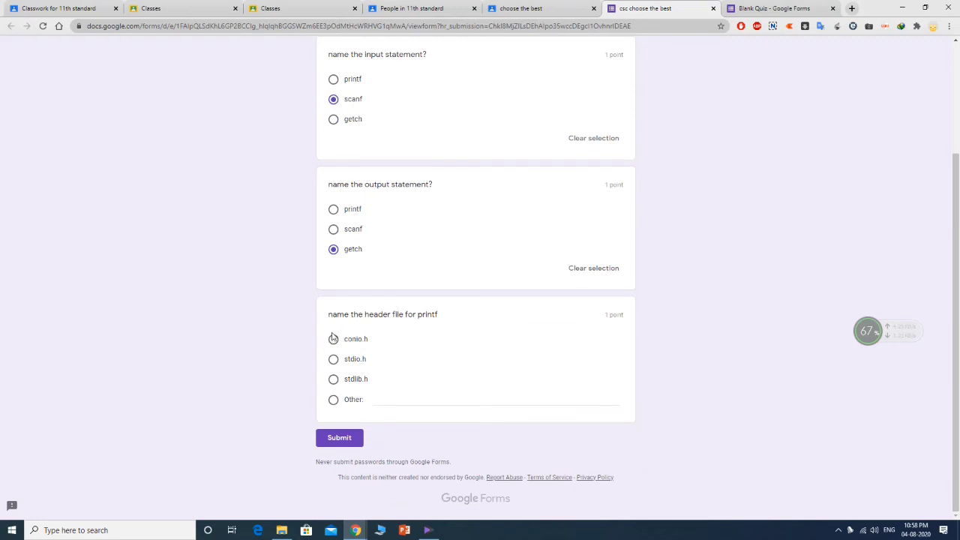
click(334, 358)
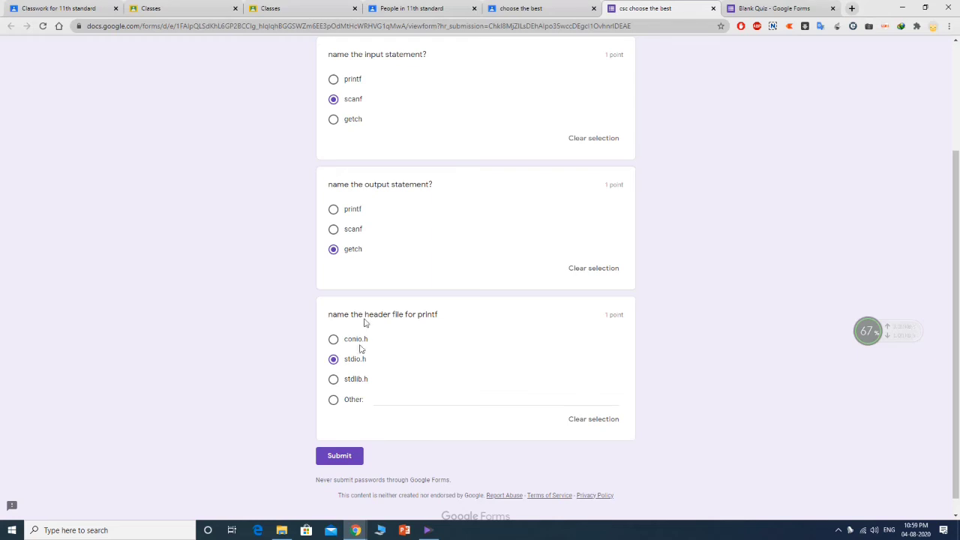
click(339, 456)
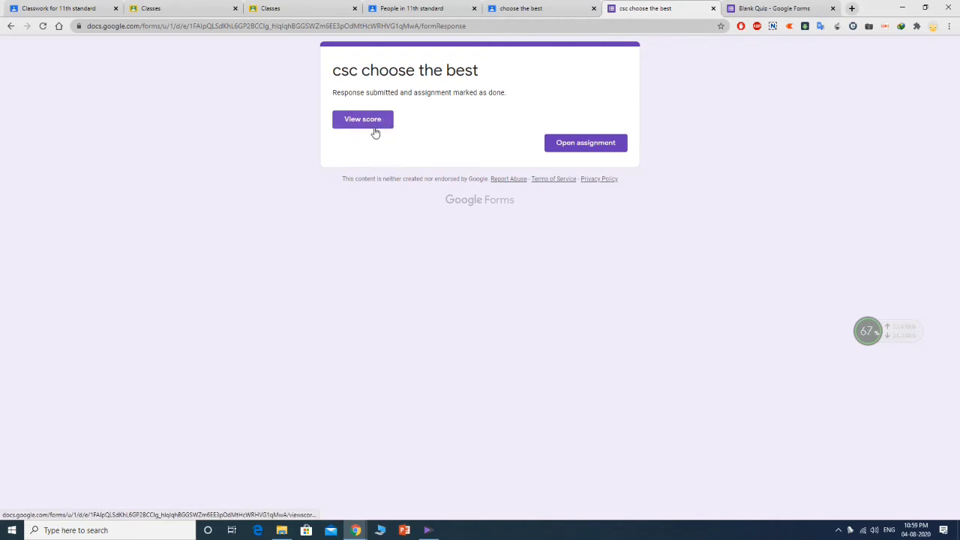
- Review the quiz score: 2/3 points, getch wrong and printf the correct answer
click(358, 122)
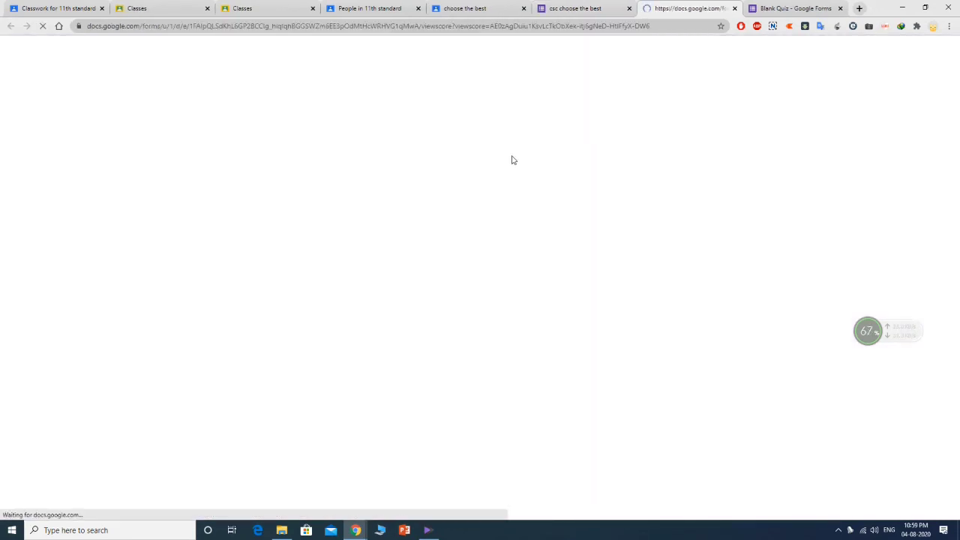
scroll(472, 253, down, 3)
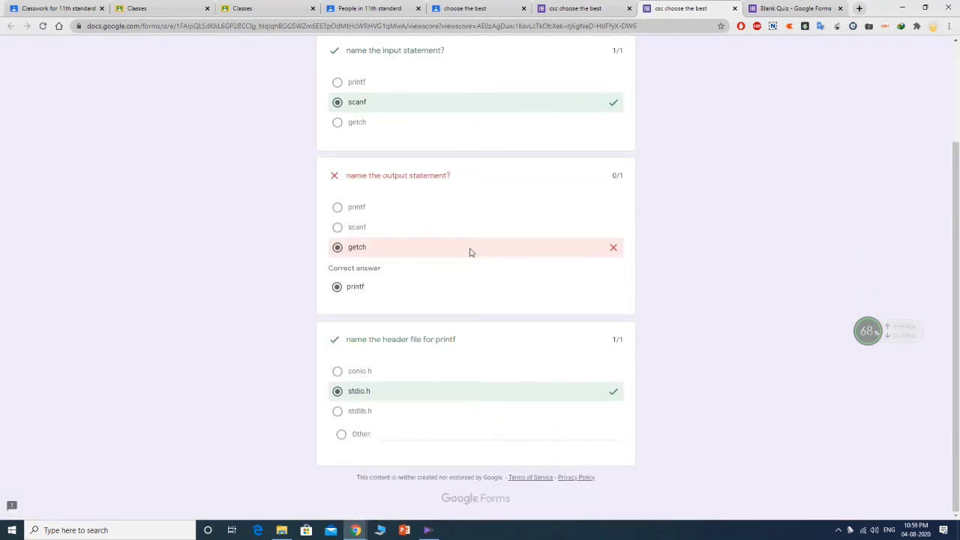
scroll(473, 330, up, 3)
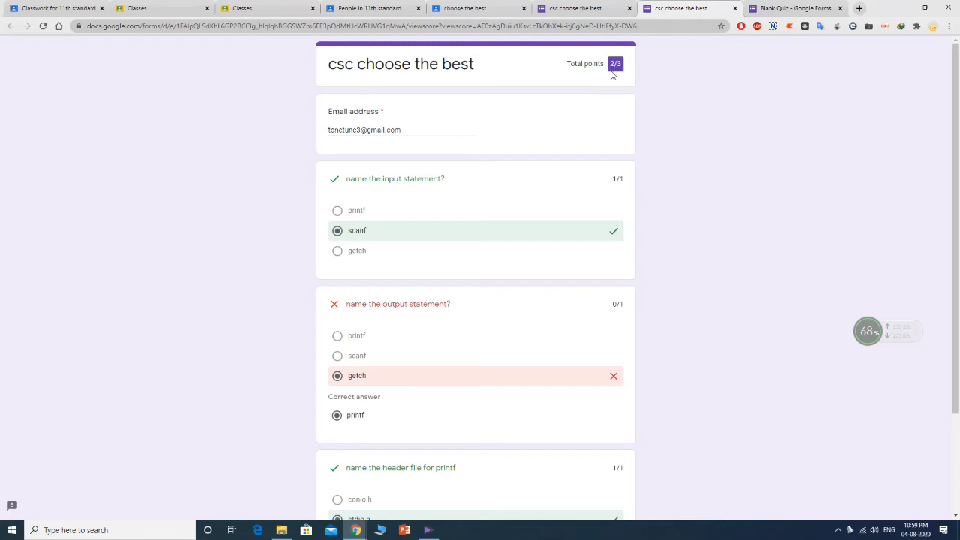
scroll(527, 137, down, 3)
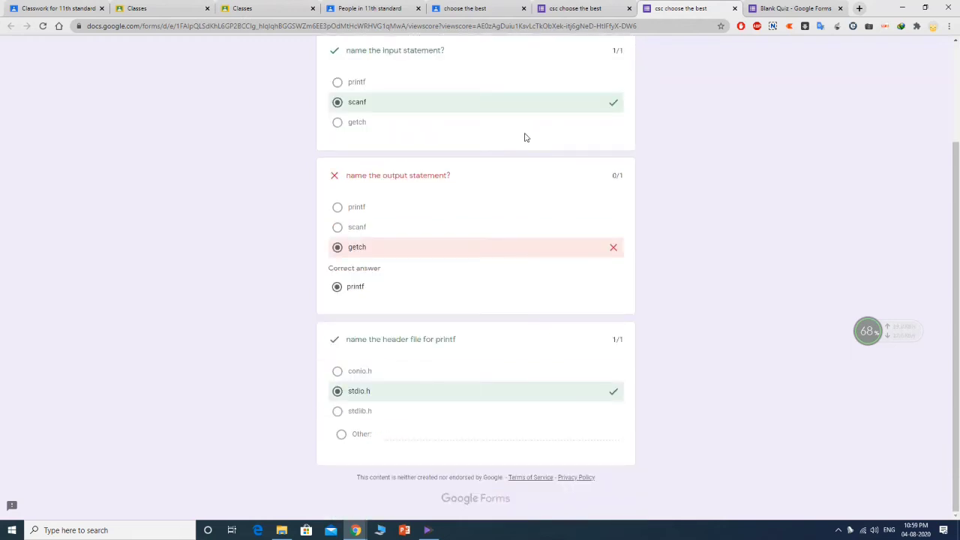
scroll(526, 138, up, 2)
scroll(527, 137, up, 1)
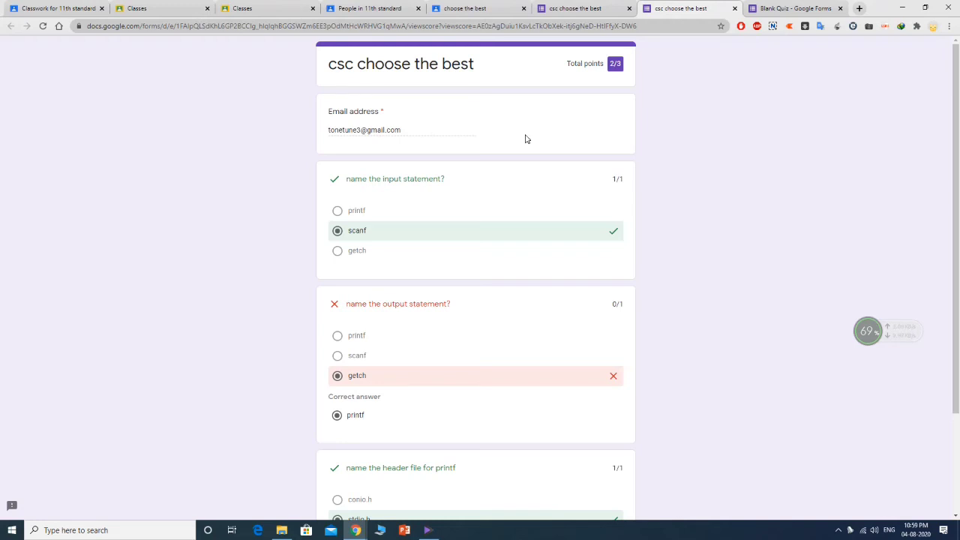
- Close both extra 'csc choose the best' quiz tabs
click(627, 7)
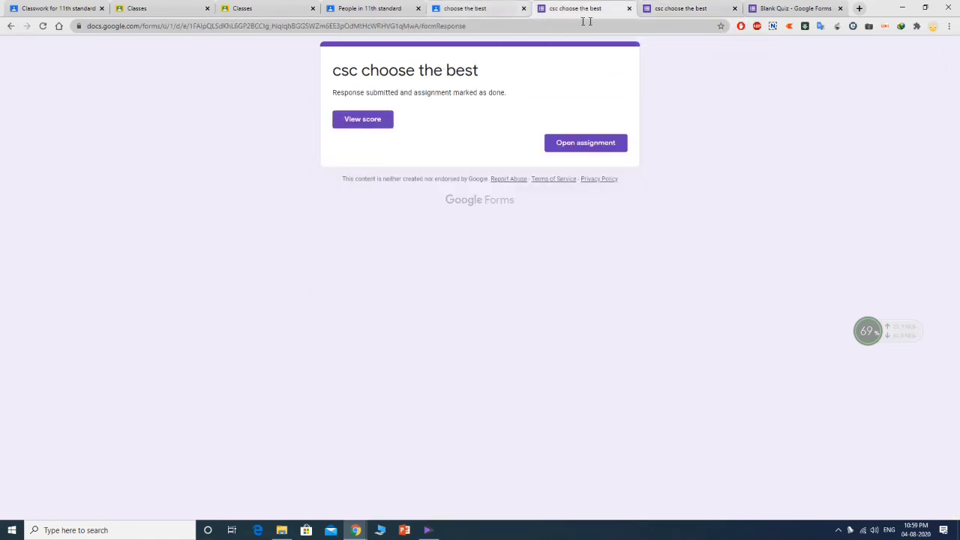
click(630, 8)
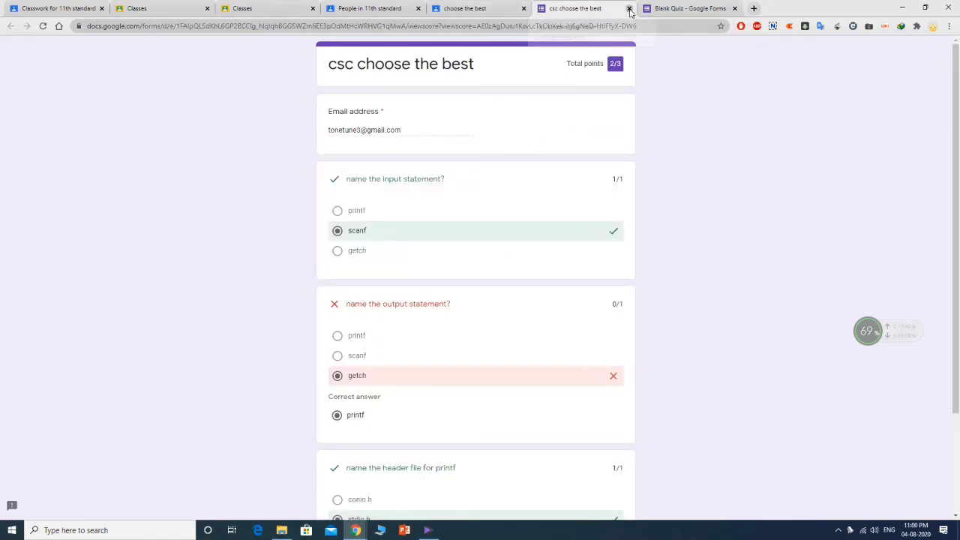
click(629, 8)
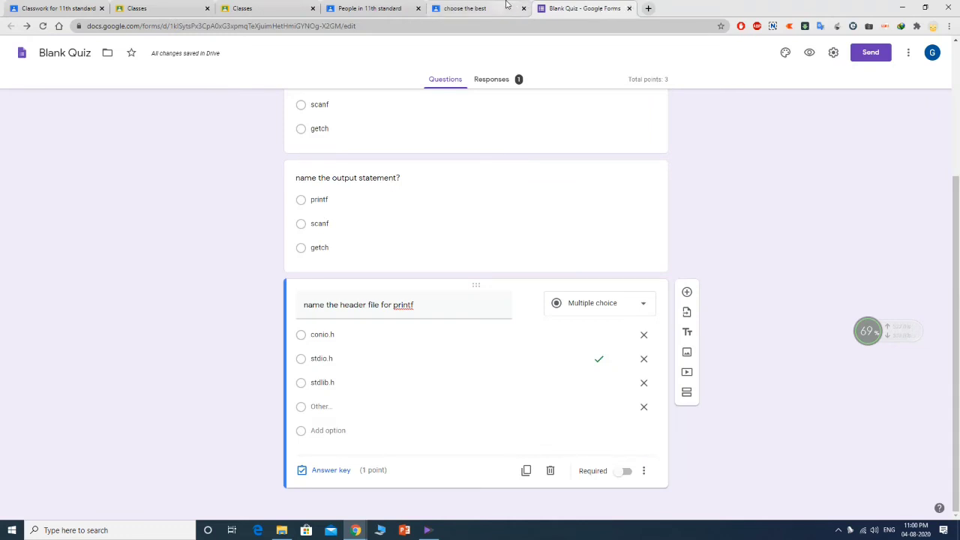
- As the student, check the To-do and Done lists, then open the 'what is scanf?' question
click(480, 8)
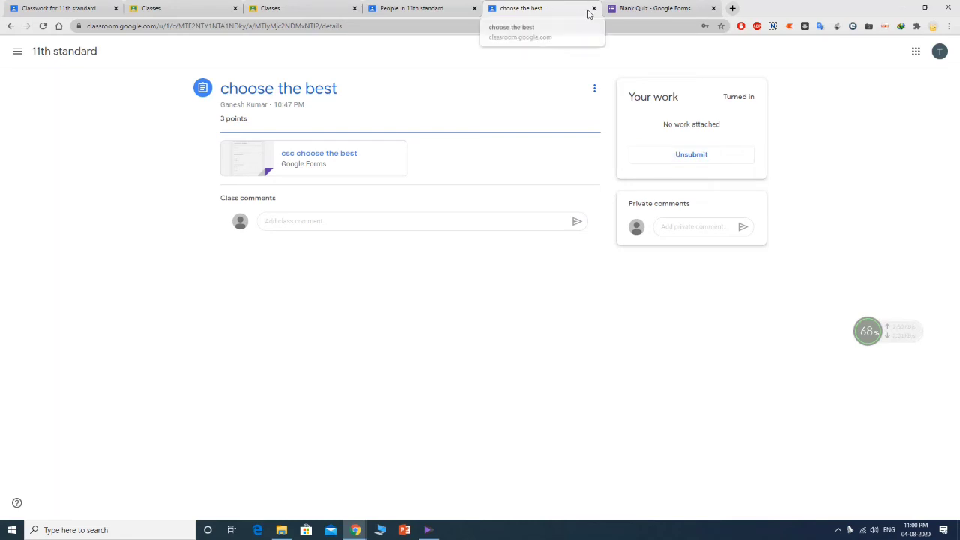
click(18, 51)
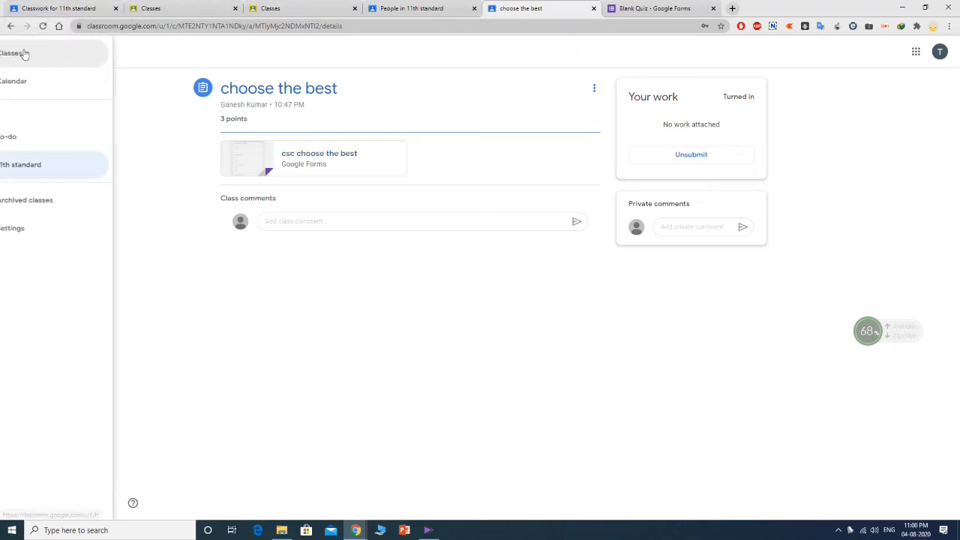
click(43, 135)
click(501, 52)
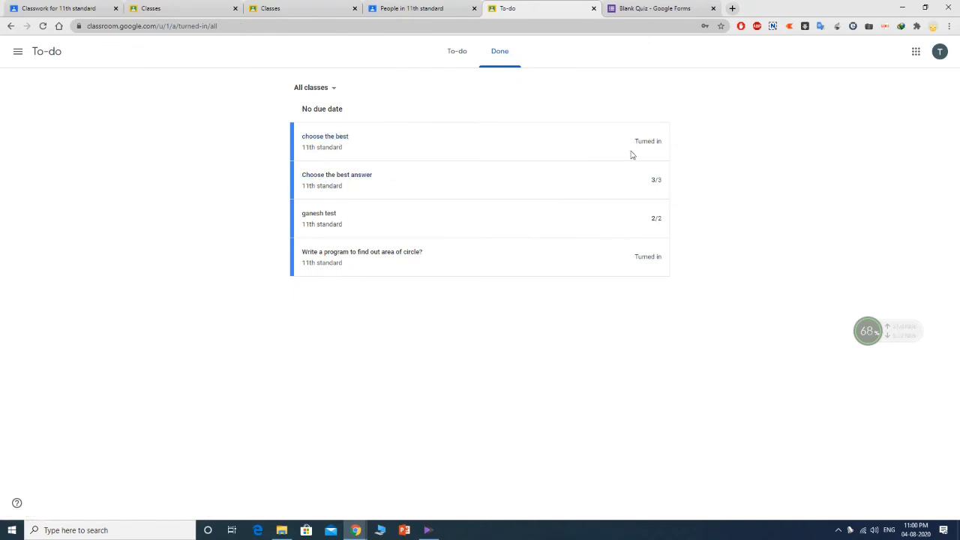
click(453, 54)
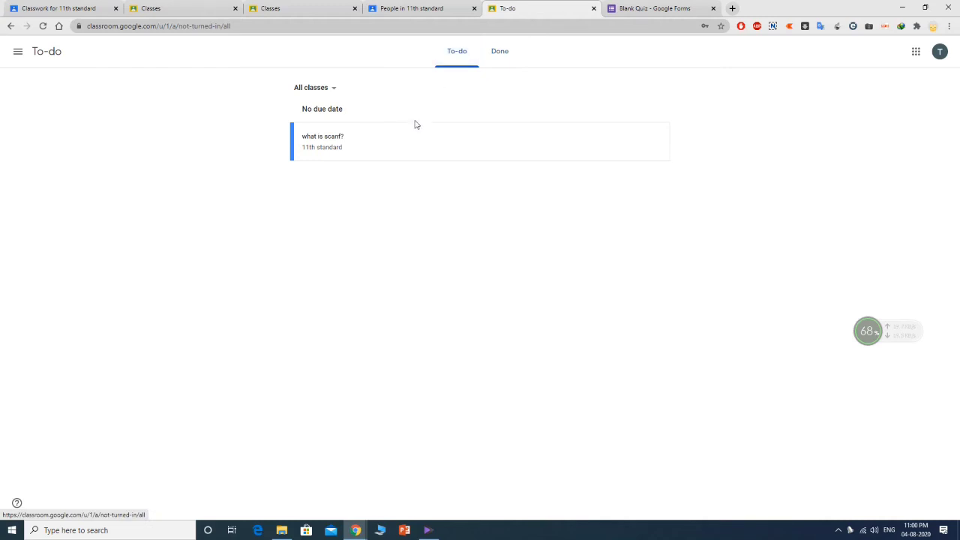
click(335, 144)
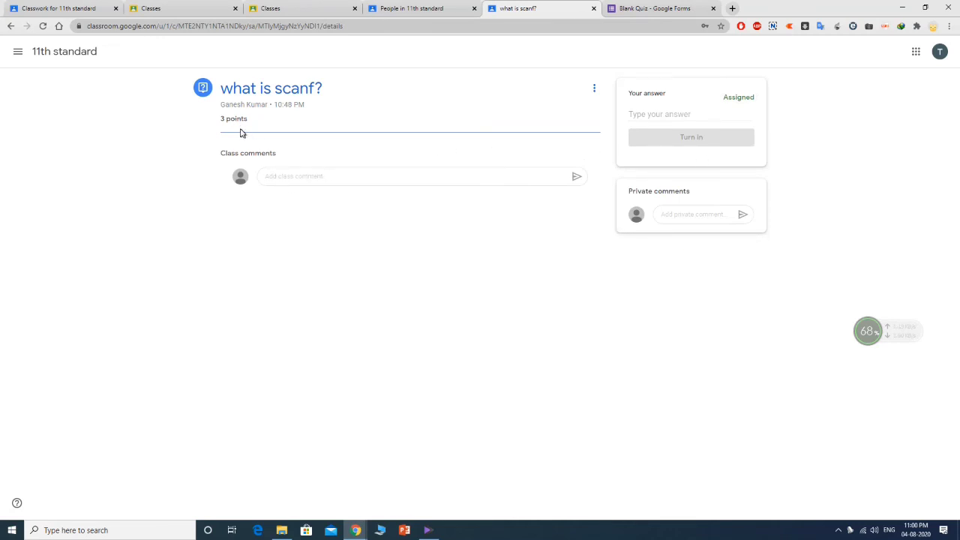
- Answer 'what is scanf?' with 'scanf is input statement' and turn it in
click(299, 174)
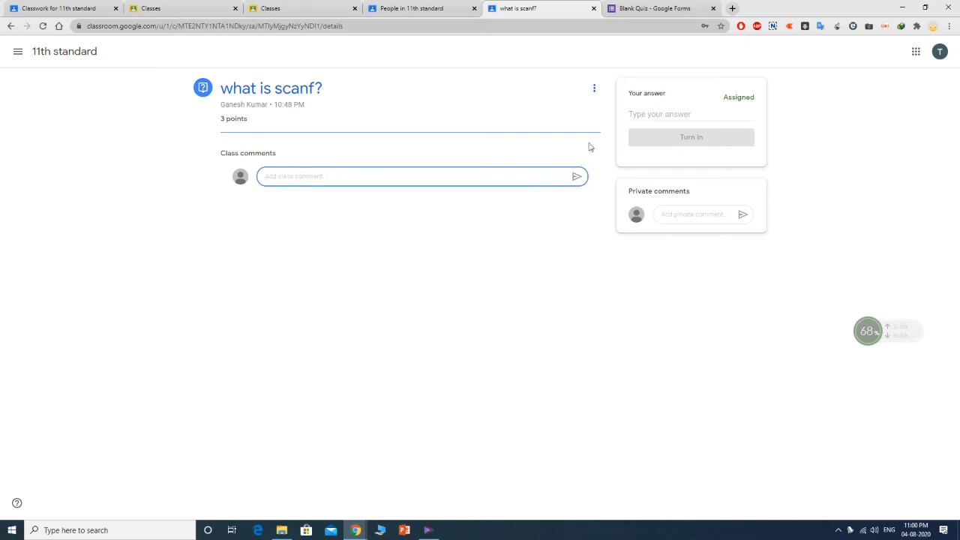
click(676, 115)
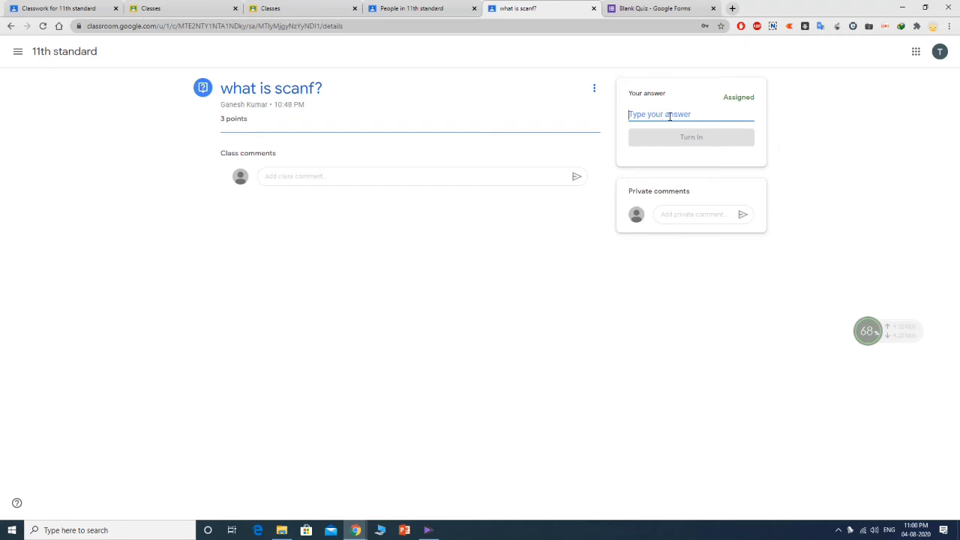
text(sca)
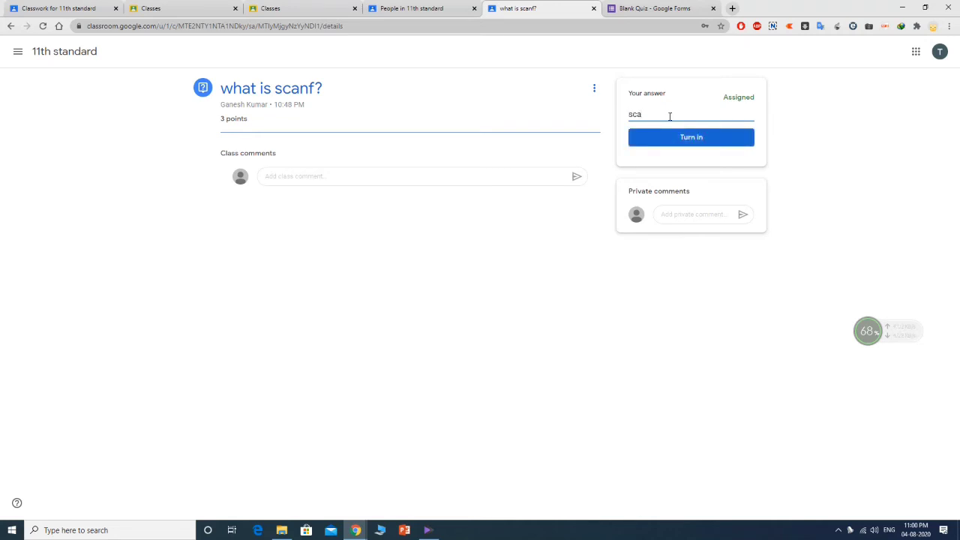
text(nf is input statement)
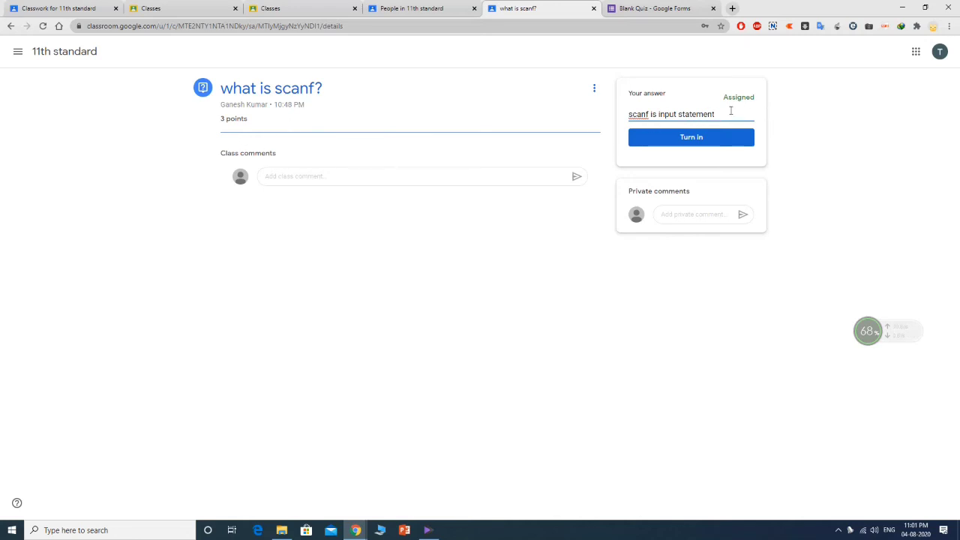
click(695, 138)
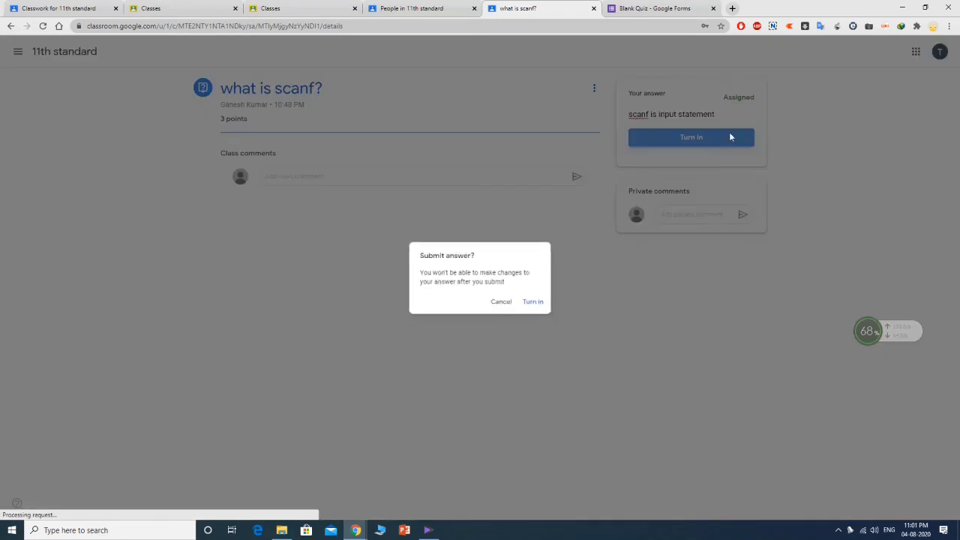
click(539, 304)
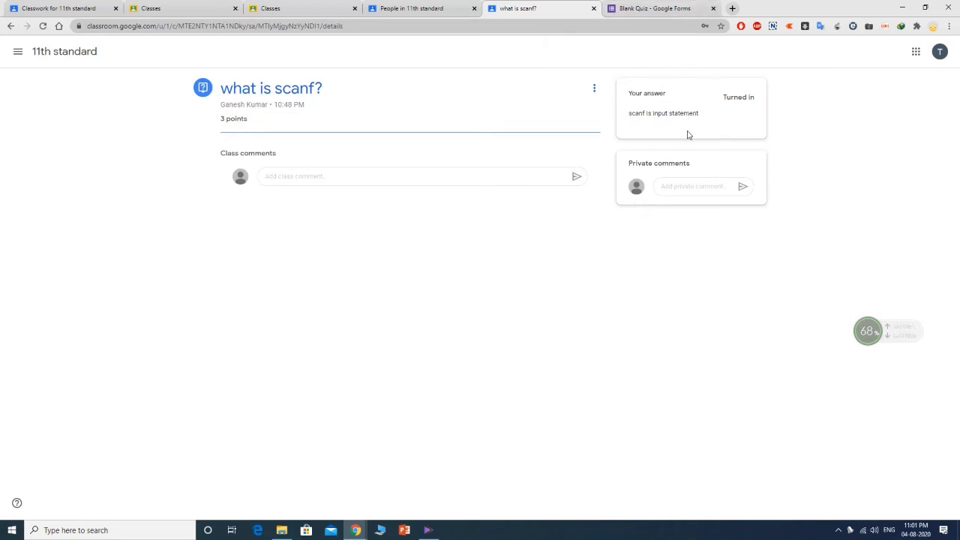
- Review the student's To-do page and its list of turned-in work
click(433, 6)
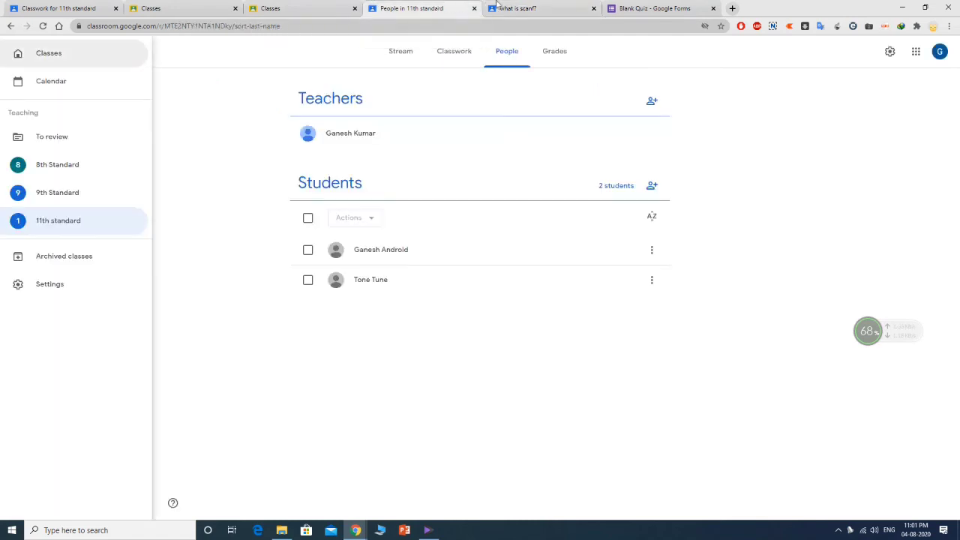
click(514, 8)
click(17, 53)
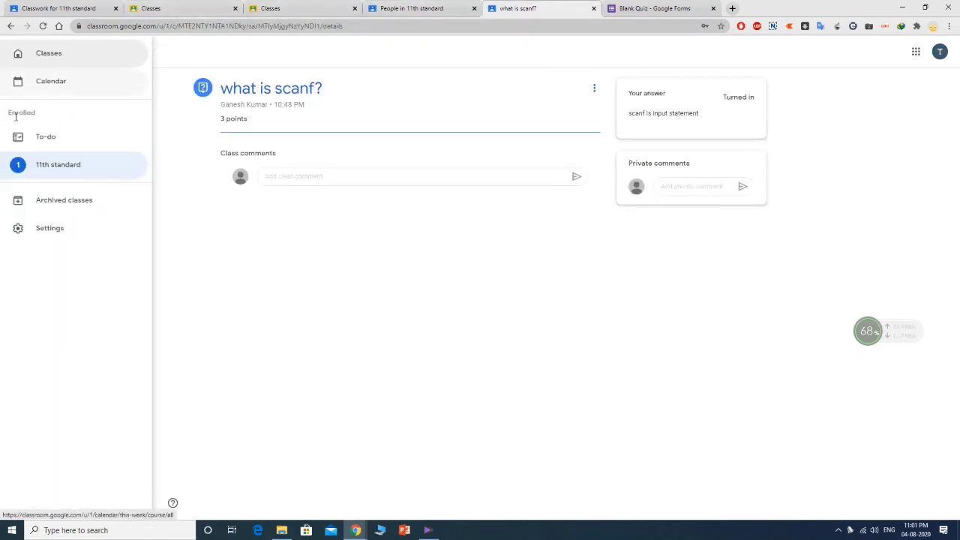
click(22, 138)
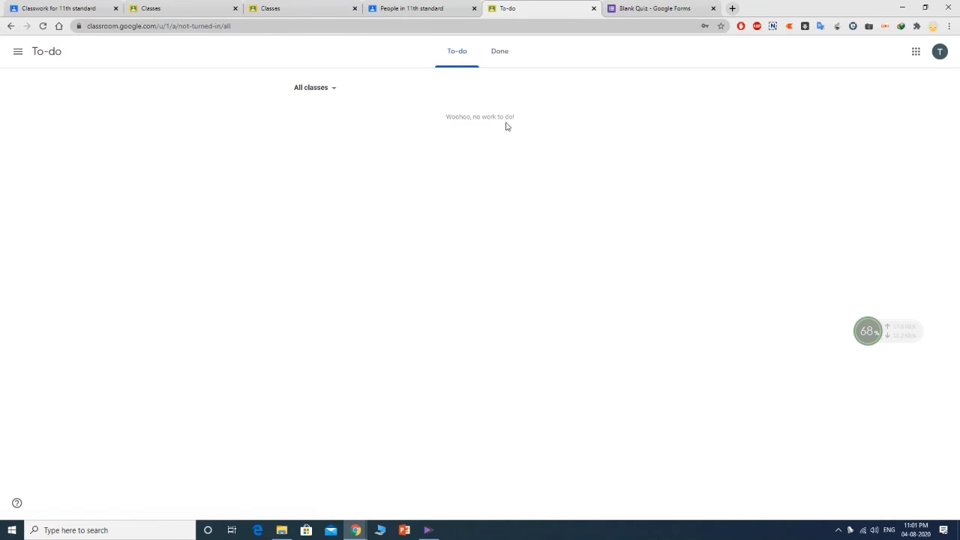
click(501, 54)
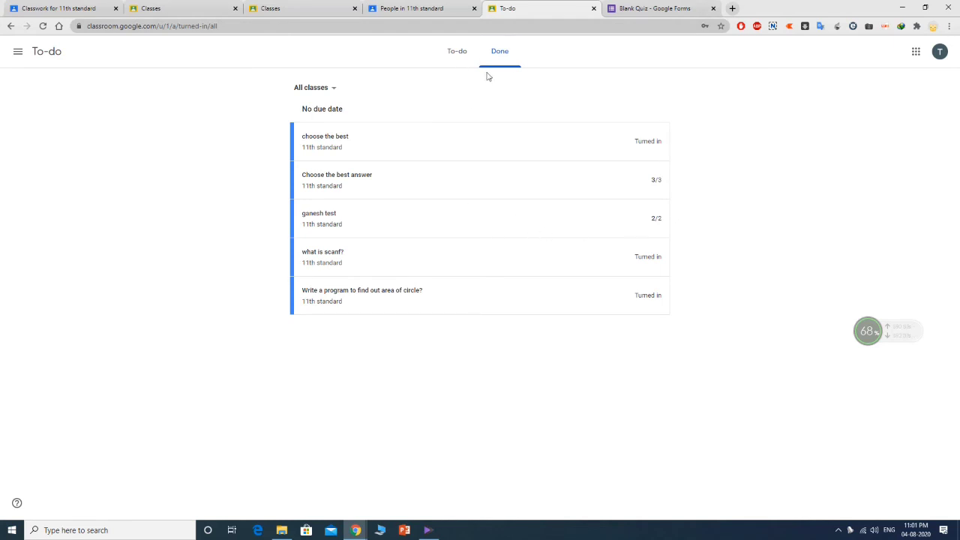
- Switch to the teacher's 11th standard class Stream and open the navigation drawer
click(455, 6)
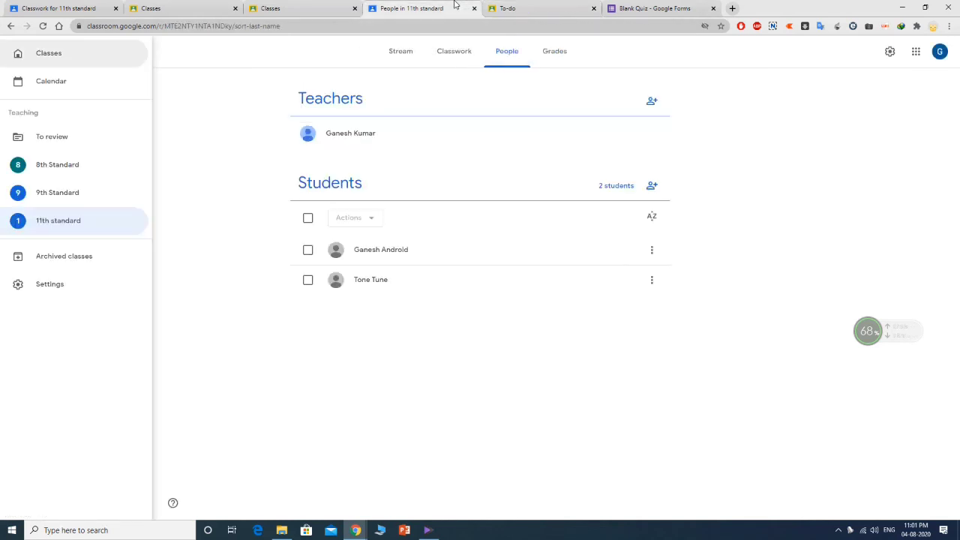
click(399, 55)
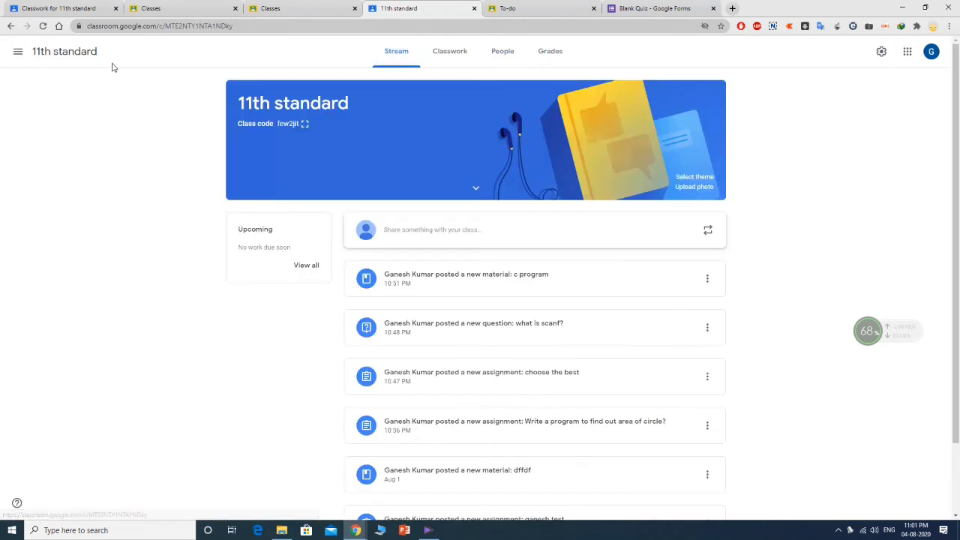
click(18, 53)
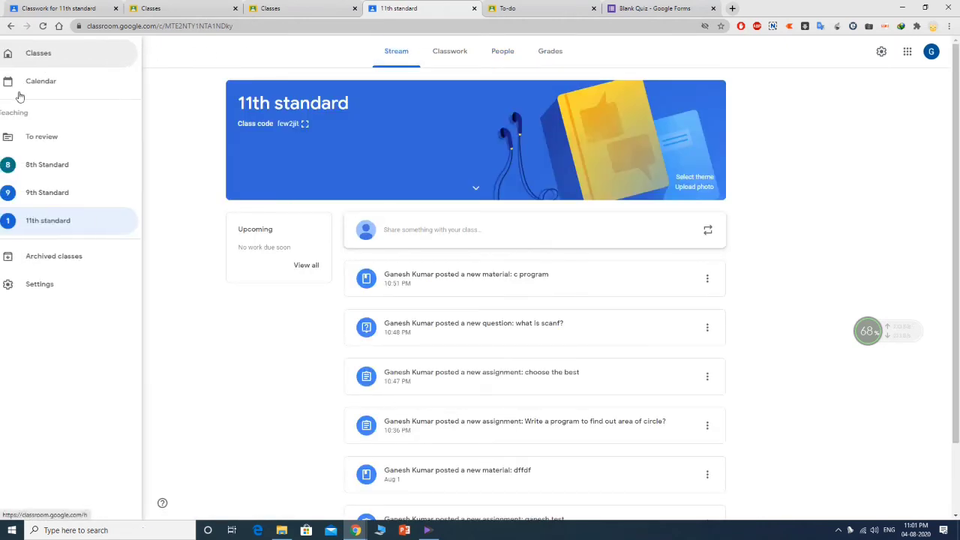
- In the teacher's To review list, mark 'Choose the best answer' and 'ganesh test' as reviewed
click(59, 143)
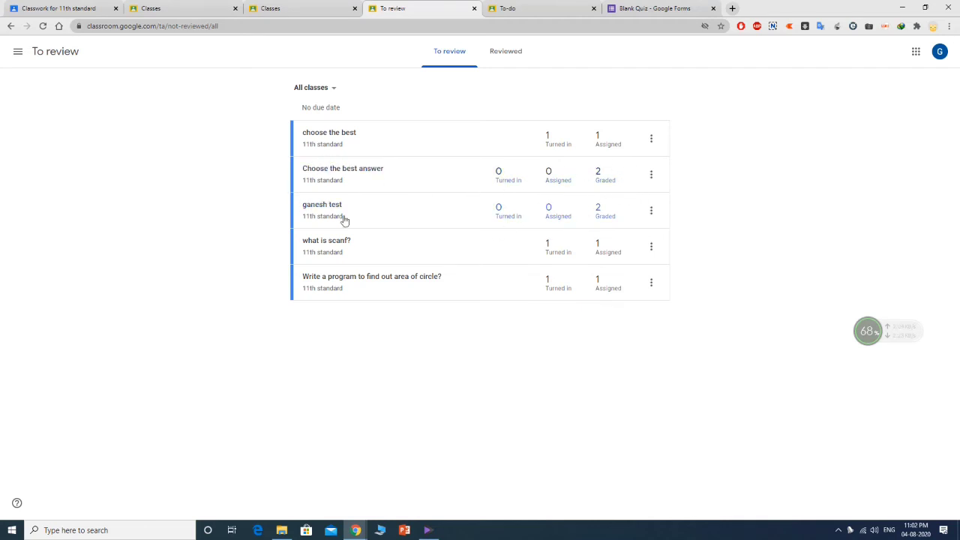
click(652, 175)
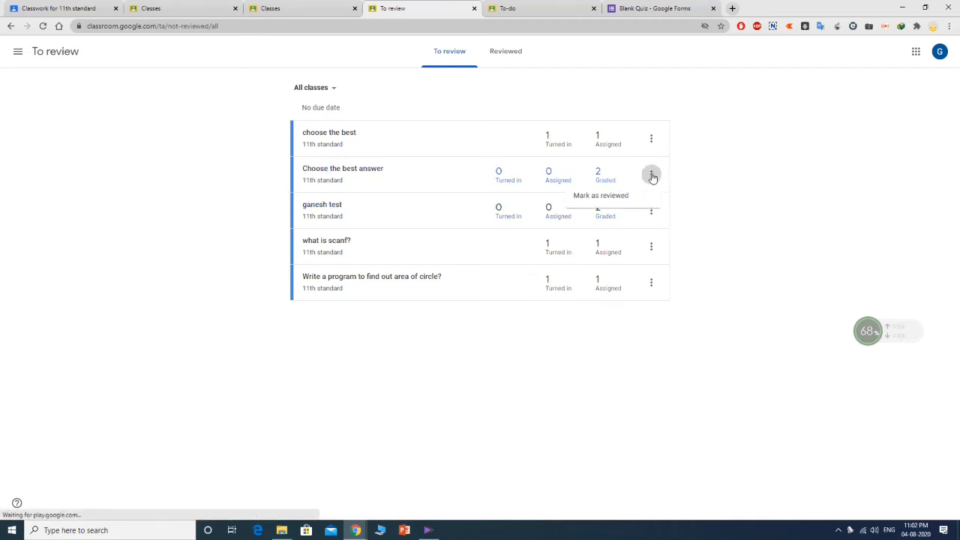
click(636, 197)
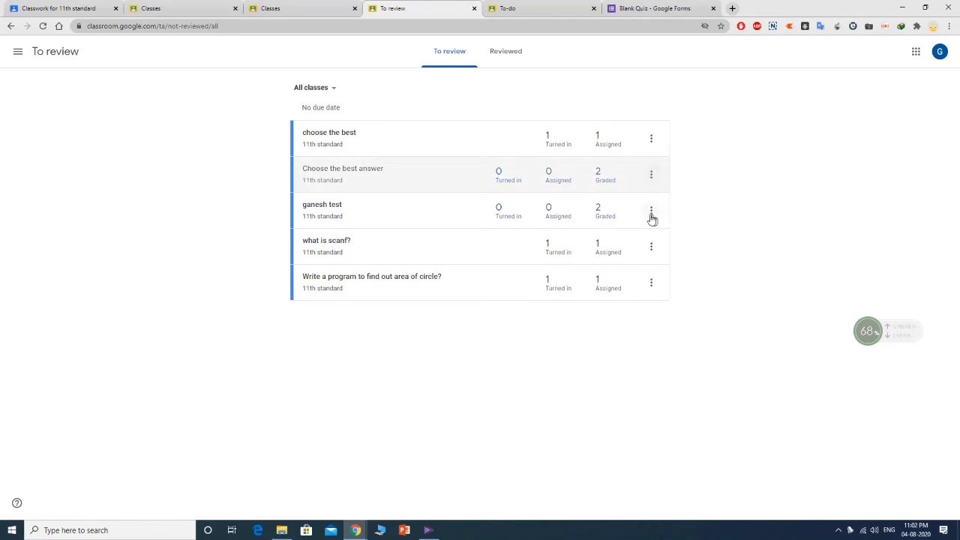
click(651, 212)
click(625, 239)
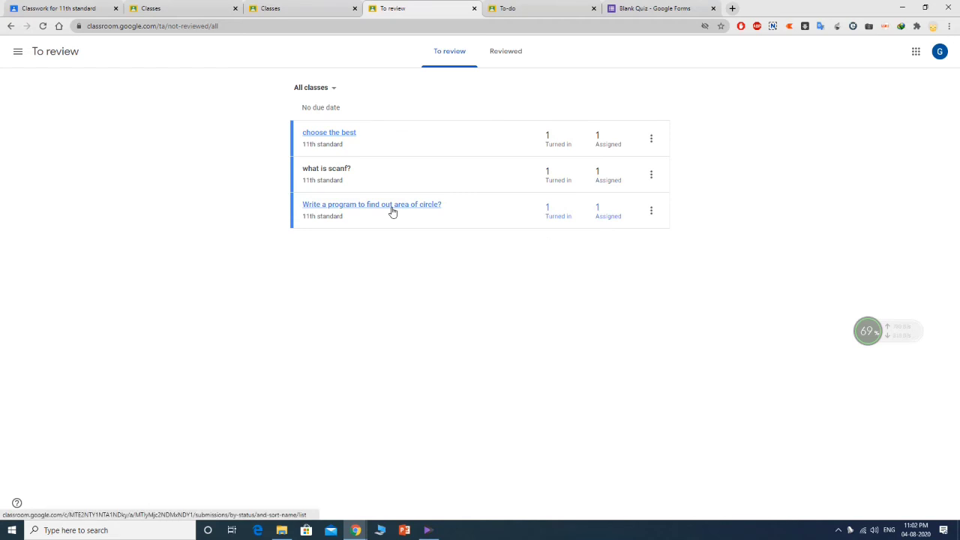
- Open Student work for 'Write a program to find out area of circle?' and its turned-in submission
click(651, 211)
click(703, 216)
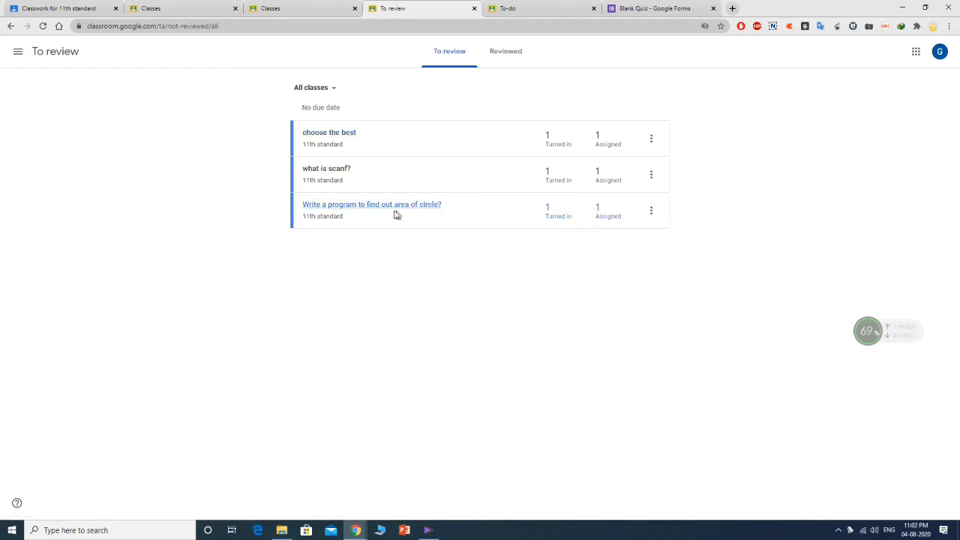
click(651, 212)
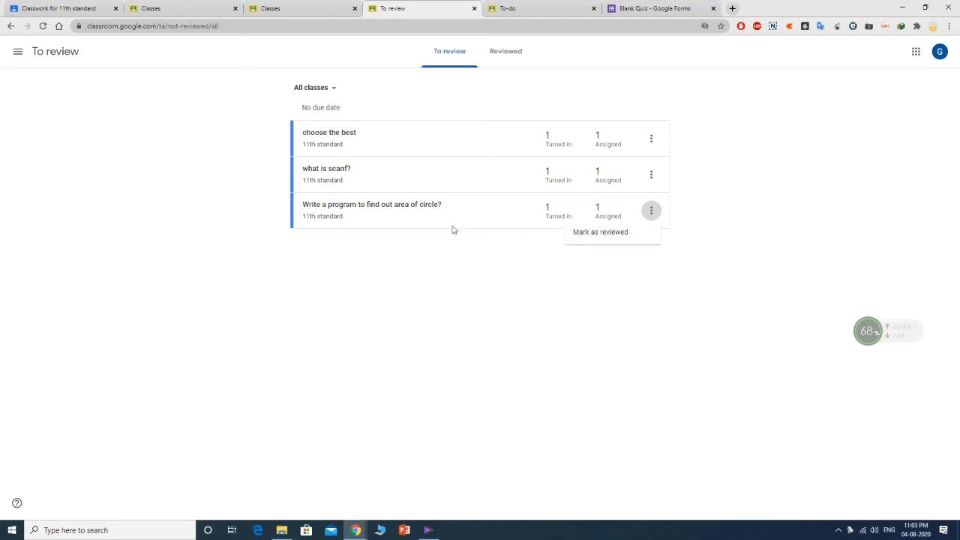
click(418, 208)
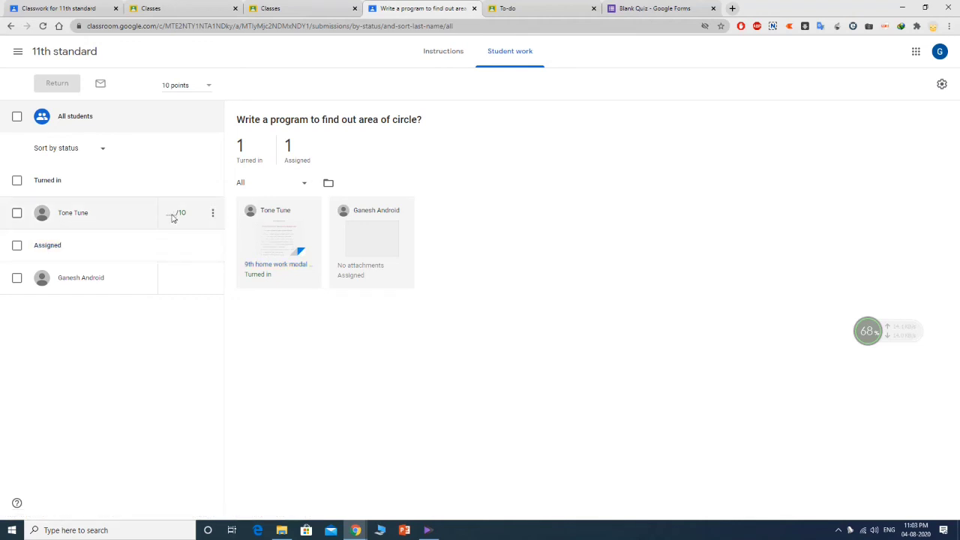
click(266, 243)
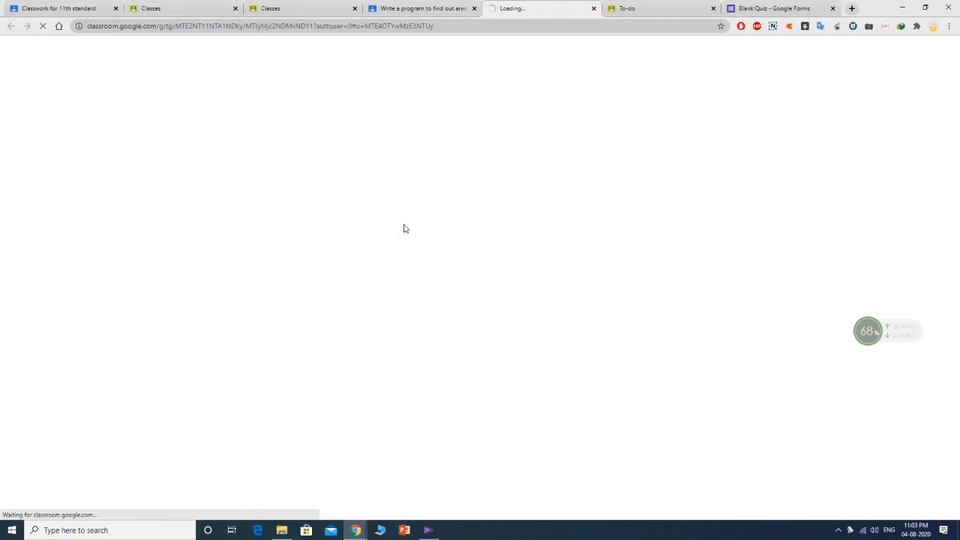
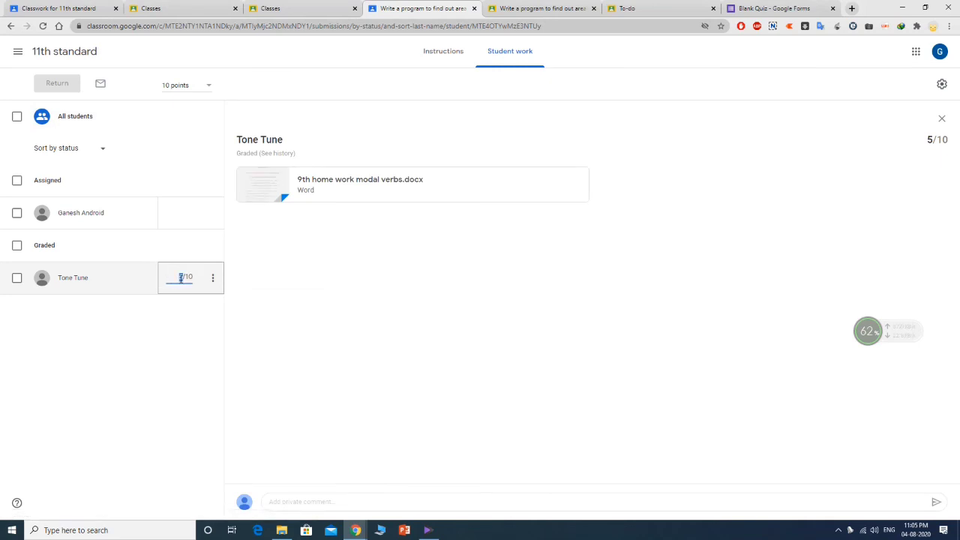
- Regrade the student's modal verbs homework to 6/10 and choose Return from the row menu
text(4)
click(213, 279)
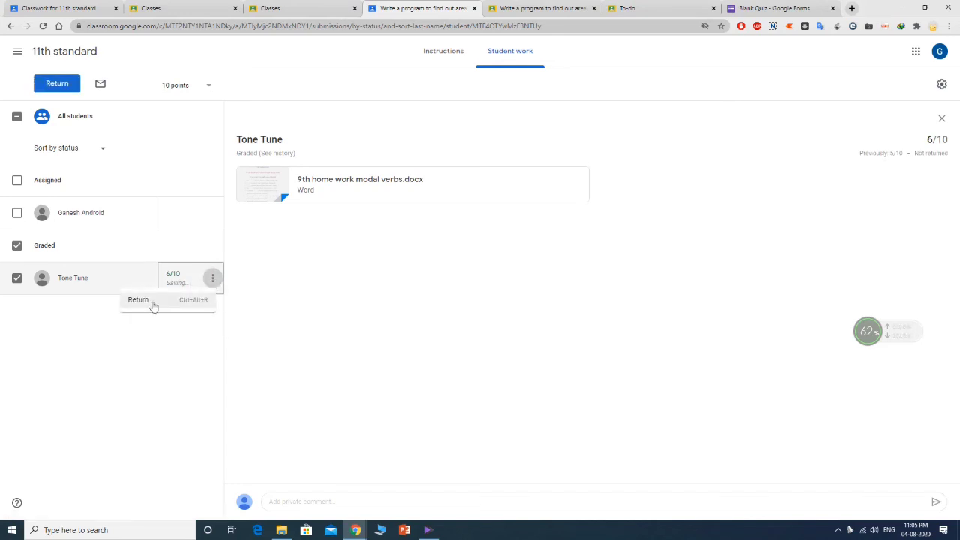
click(153, 302)
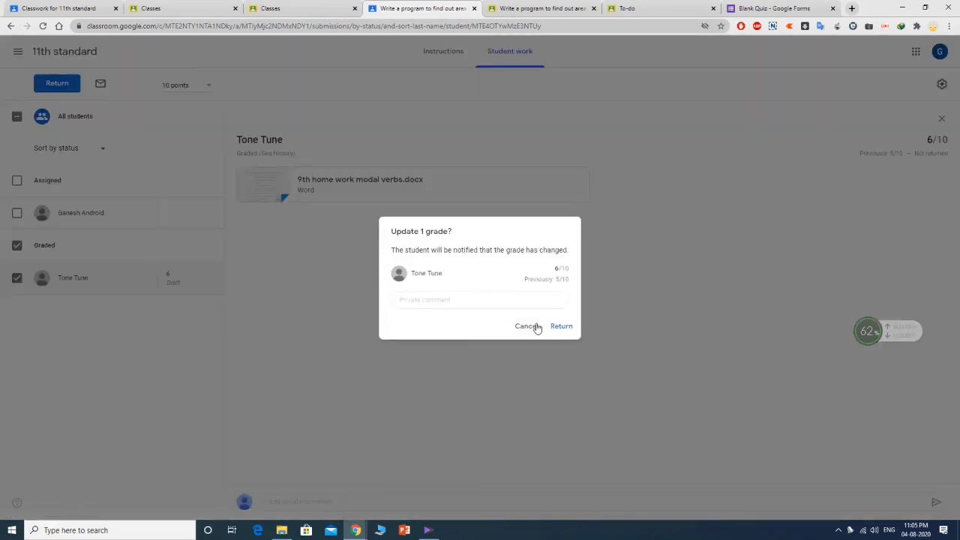
- Return the 6/10 grade with the private comment 'try well next time'
click(468, 303)
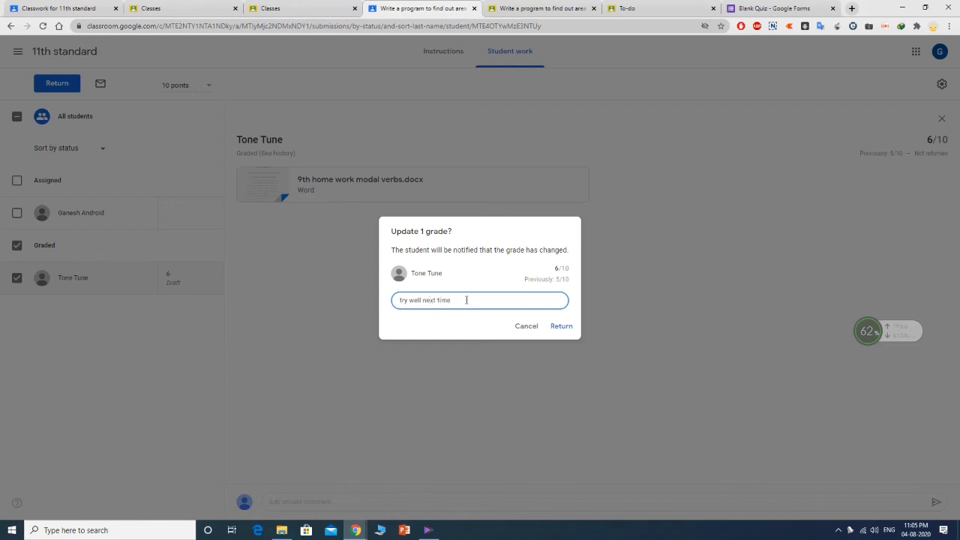
click(566, 327)
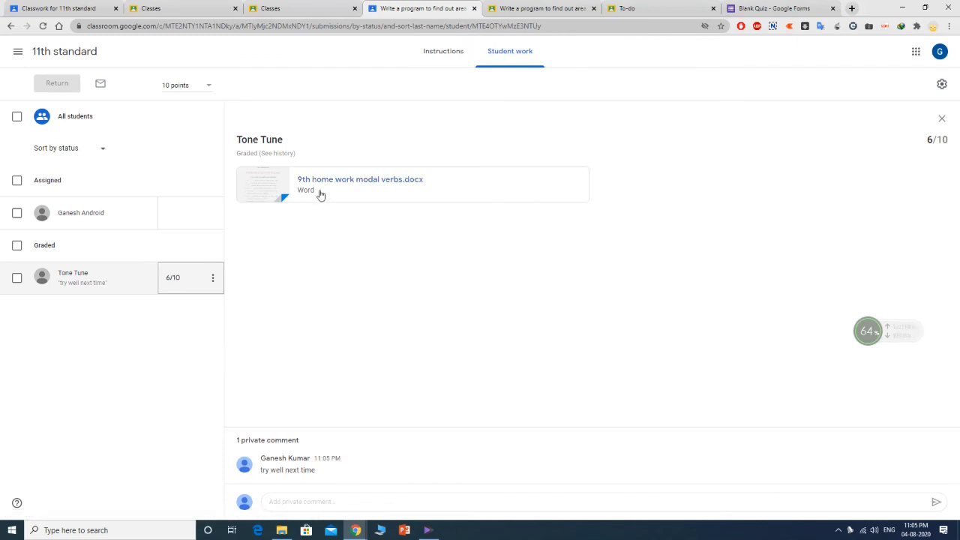
click(18, 52)
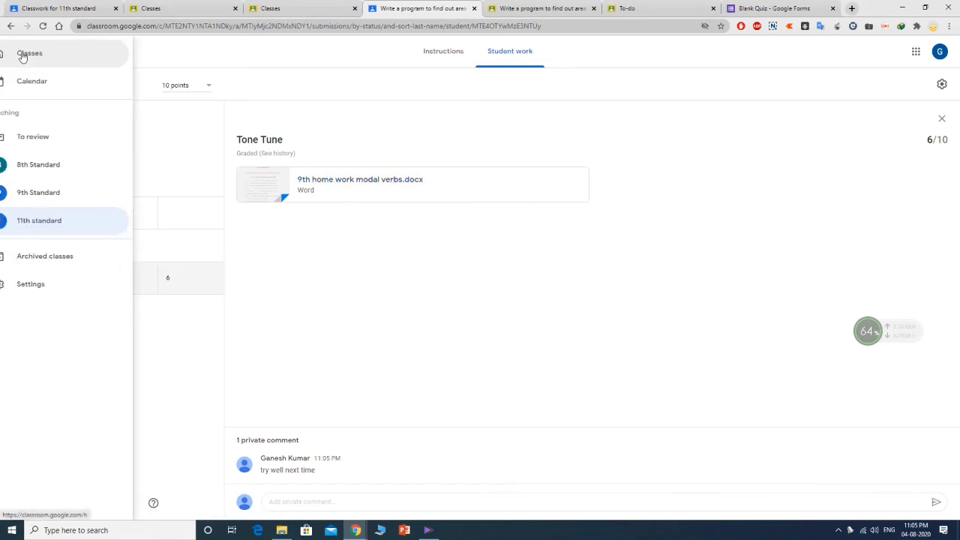
- From the To review list, open the Student work page of the 'choose the best' assignment
click(48, 218)
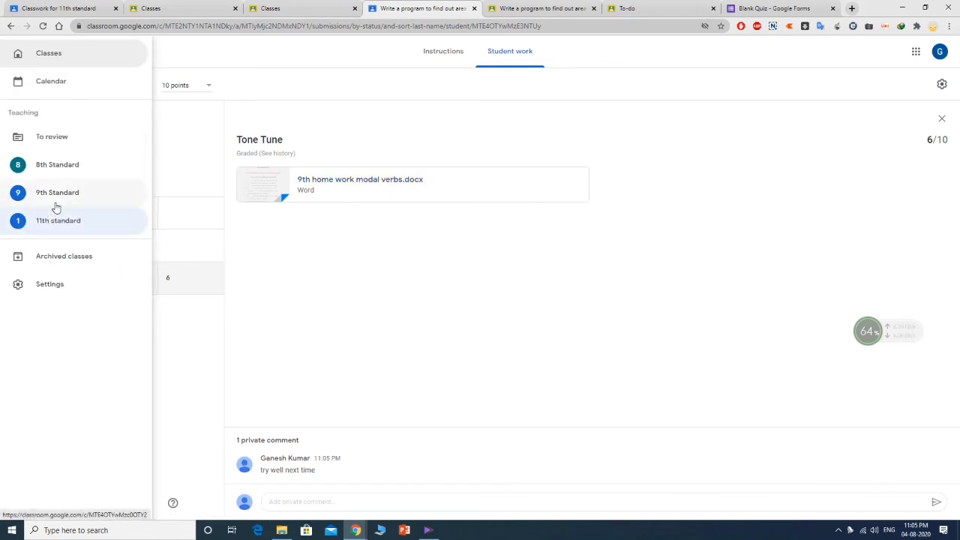
click(59, 138)
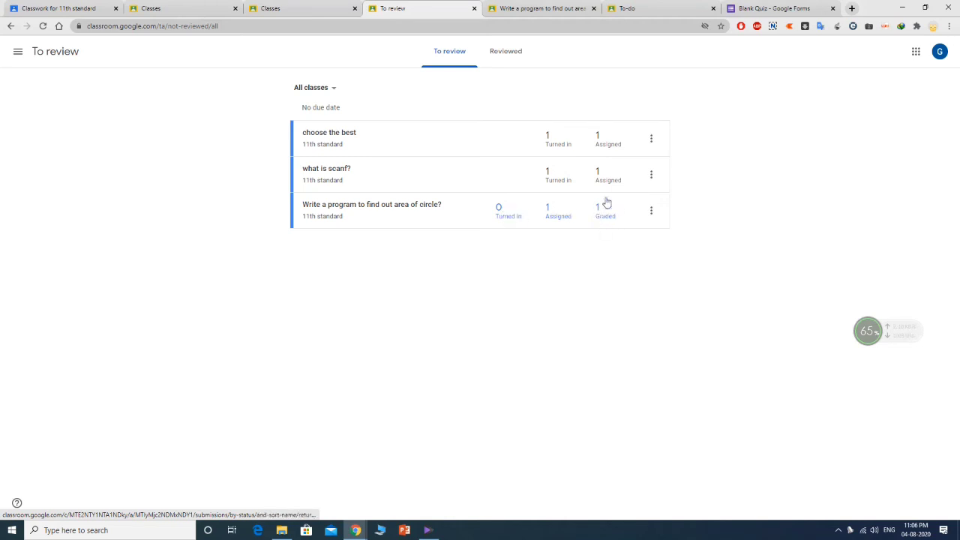
click(650, 140)
click(688, 139)
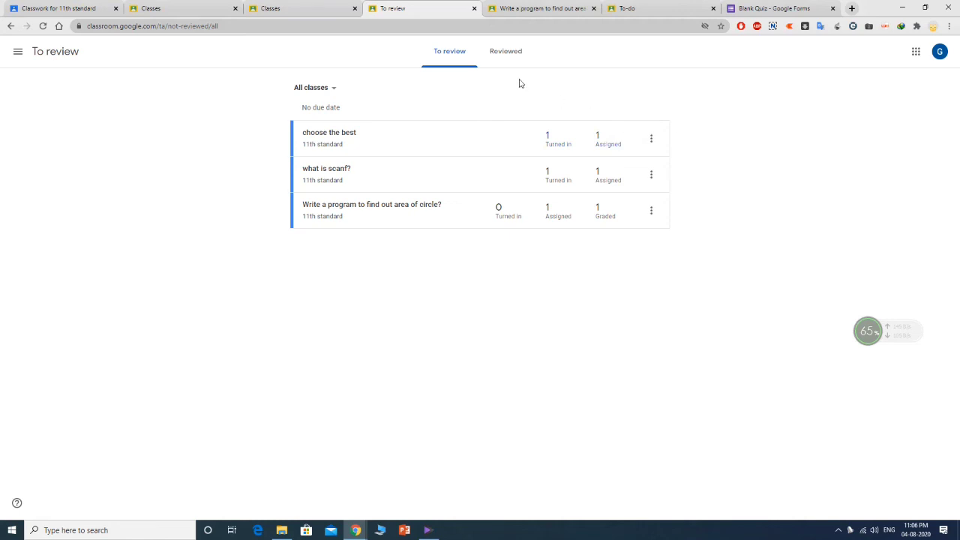
click(332, 139)
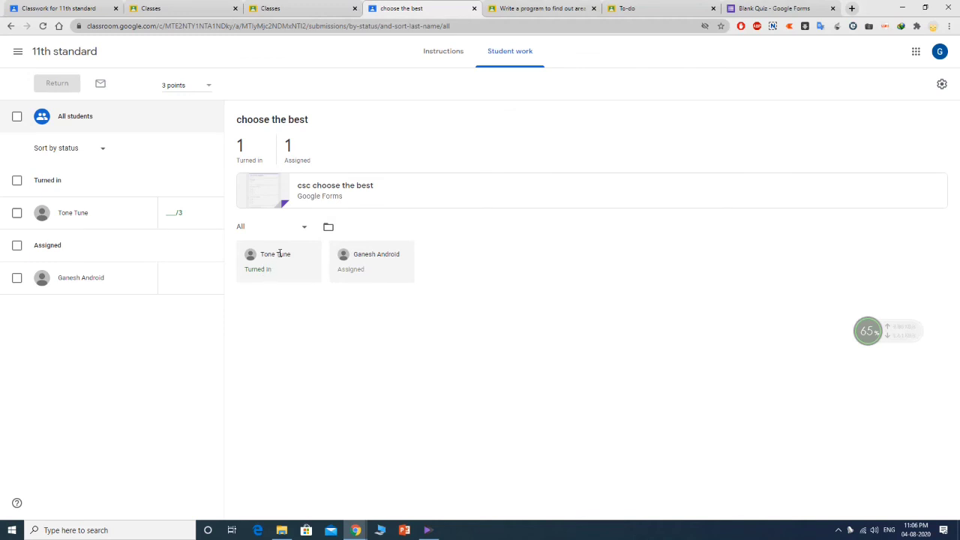
- Open the attached 'csc choose the best' quiz and switch it into the form editor
click(327, 188)
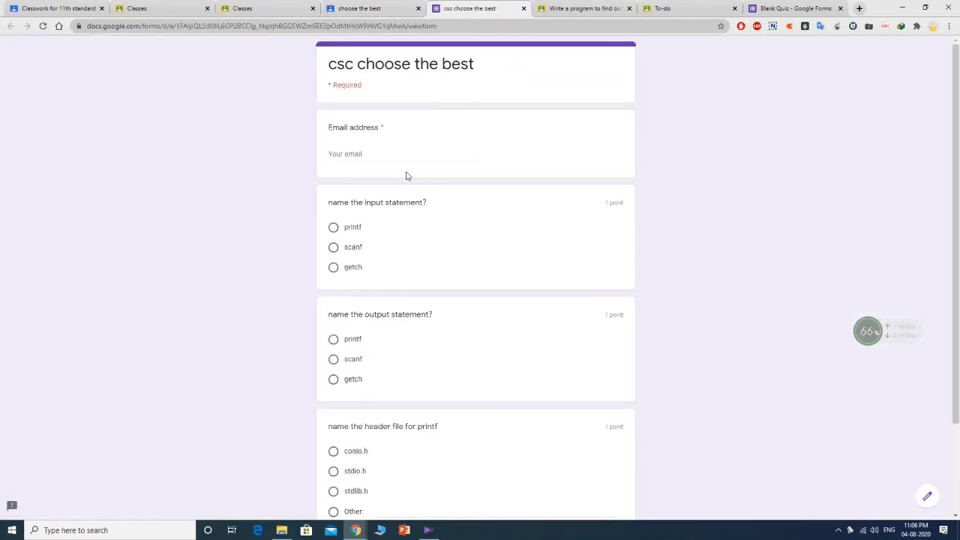
click(399, 159)
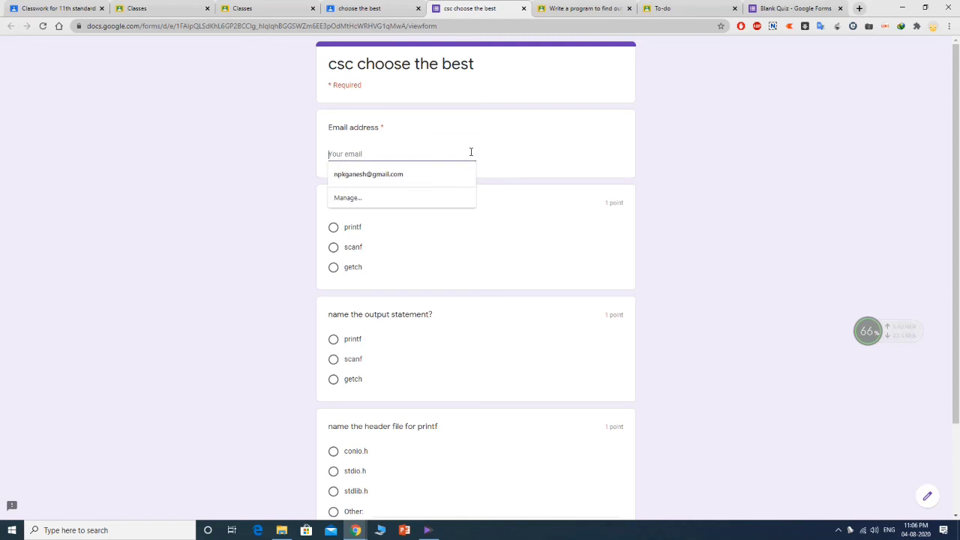
click(545, 148)
click(401, 156)
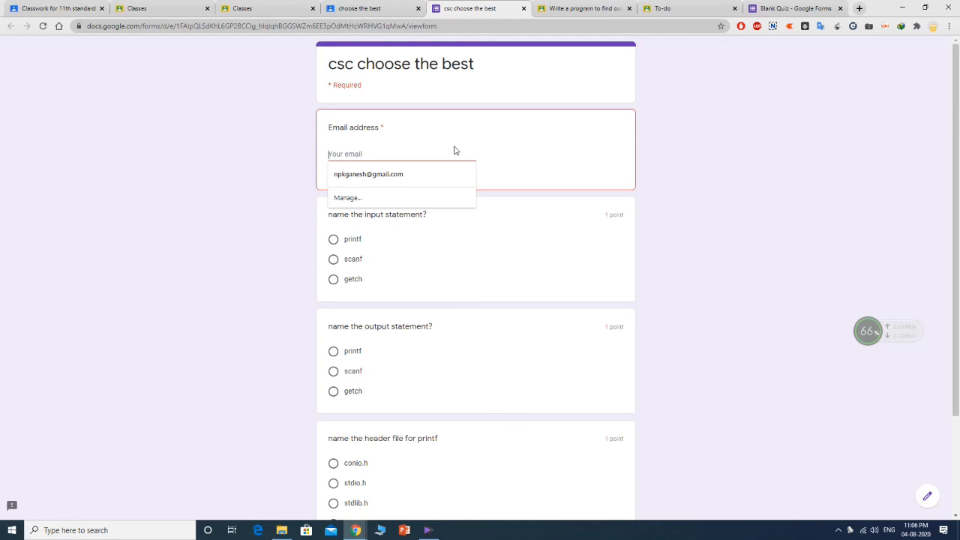
click(484, 144)
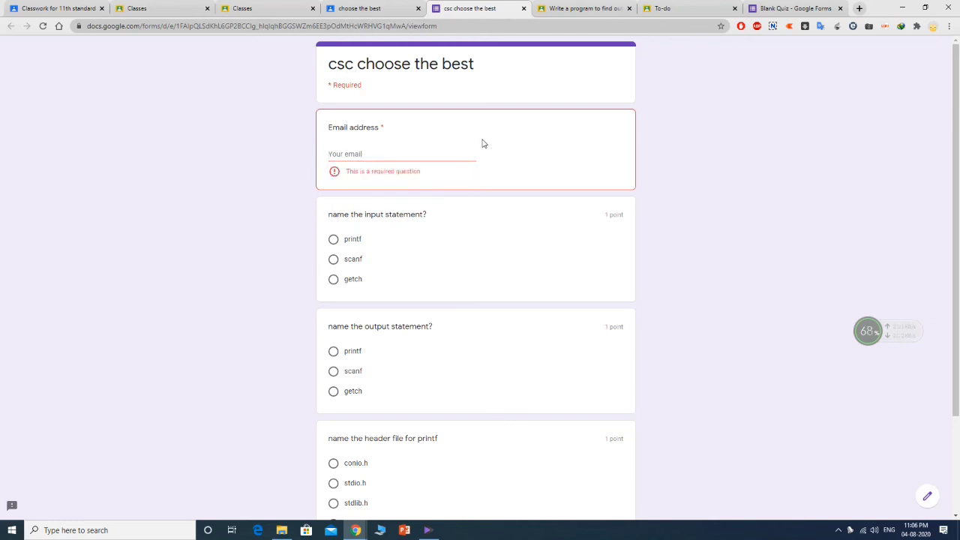
scroll(482, 144, down, 3)
scroll(647, 377, up, 2)
scroll(564, 328, down, 2)
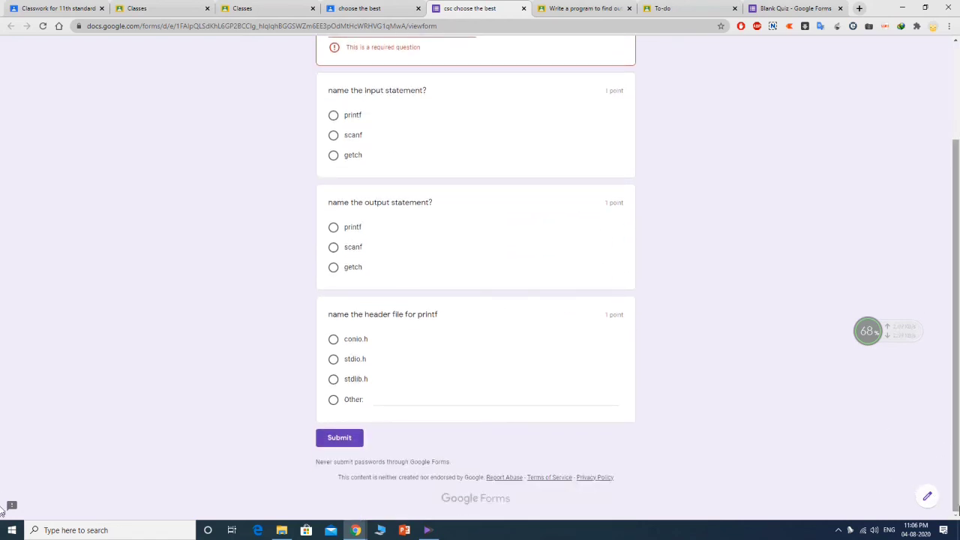
click(928, 498)
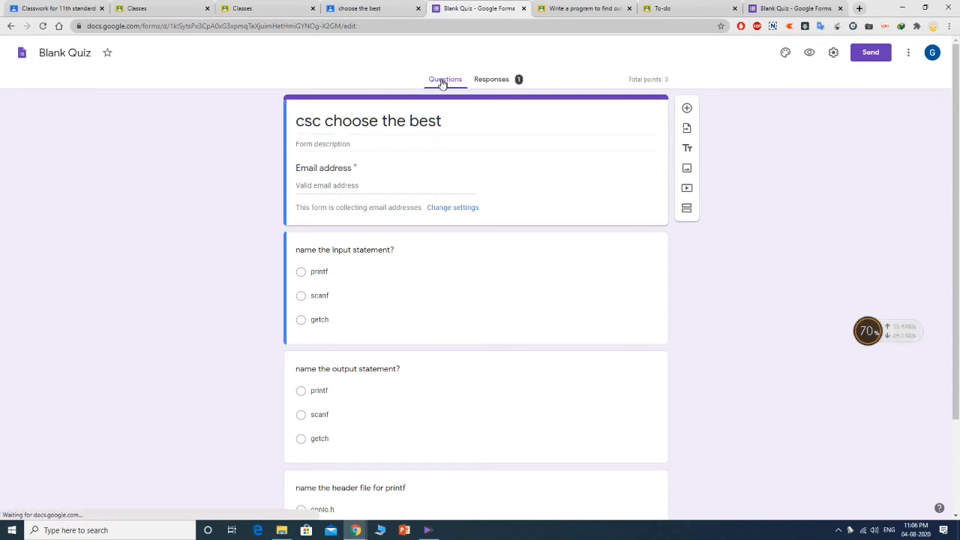
- Look over the response summary of the 'csc choose the best' quiz
click(489, 80)
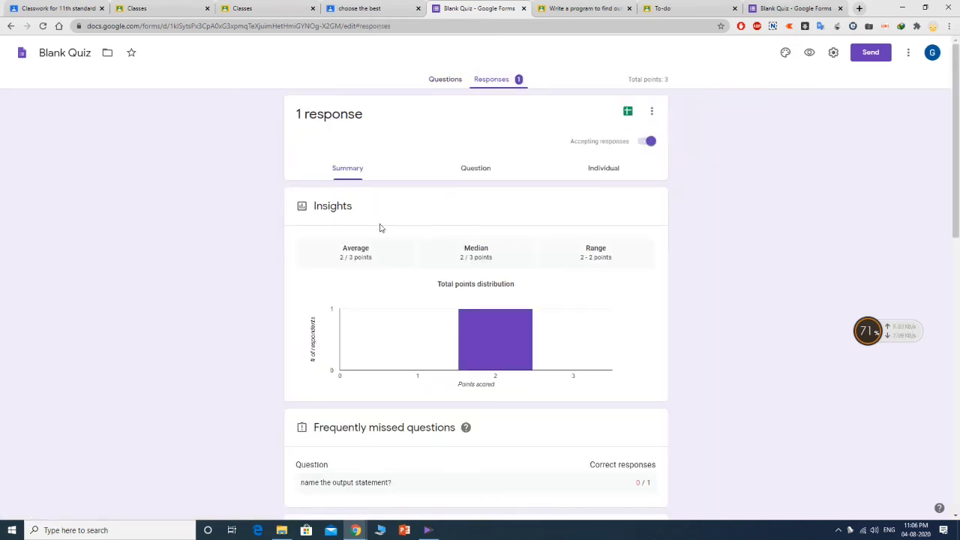
scroll(527, 222, down, 5)
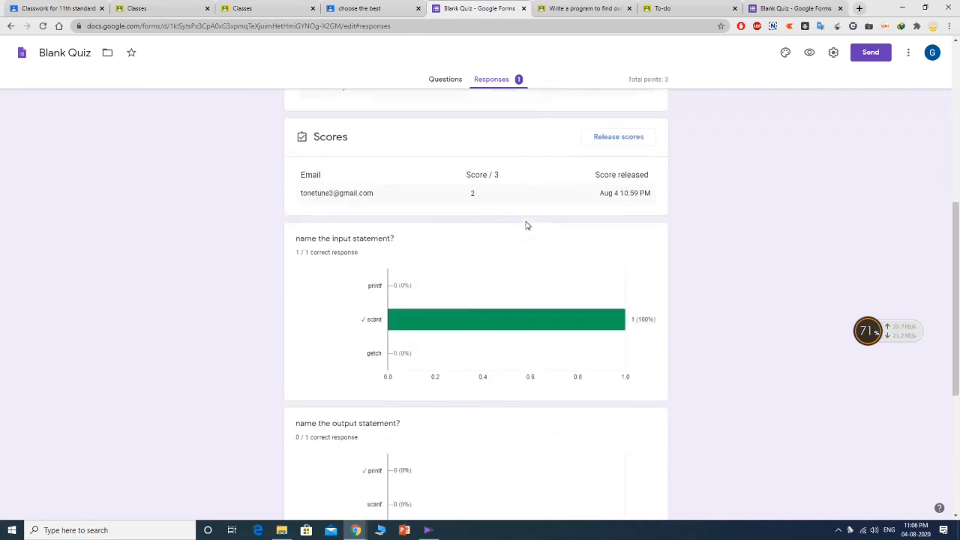
scroll(528, 225, down, 3)
scroll(527, 292, up, 4)
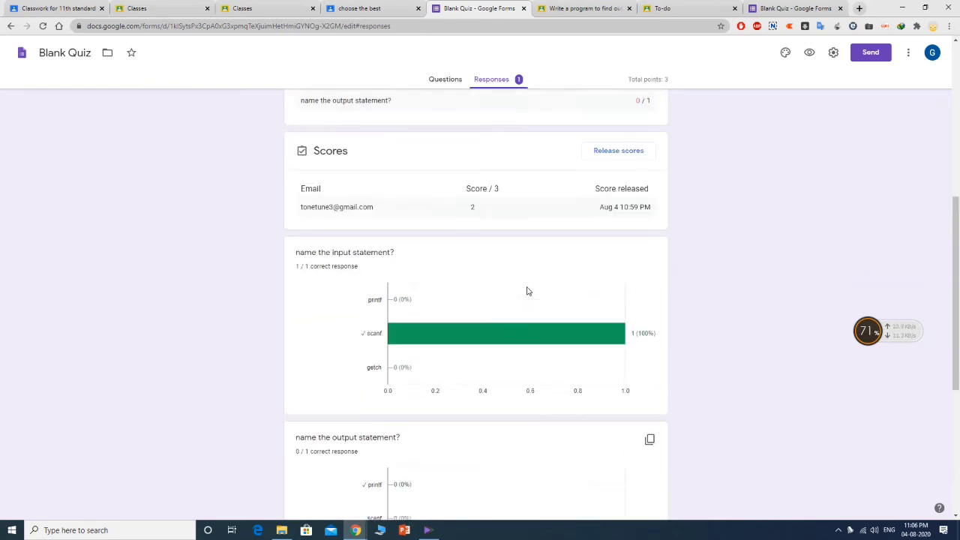
scroll(527, 292, up, 6)
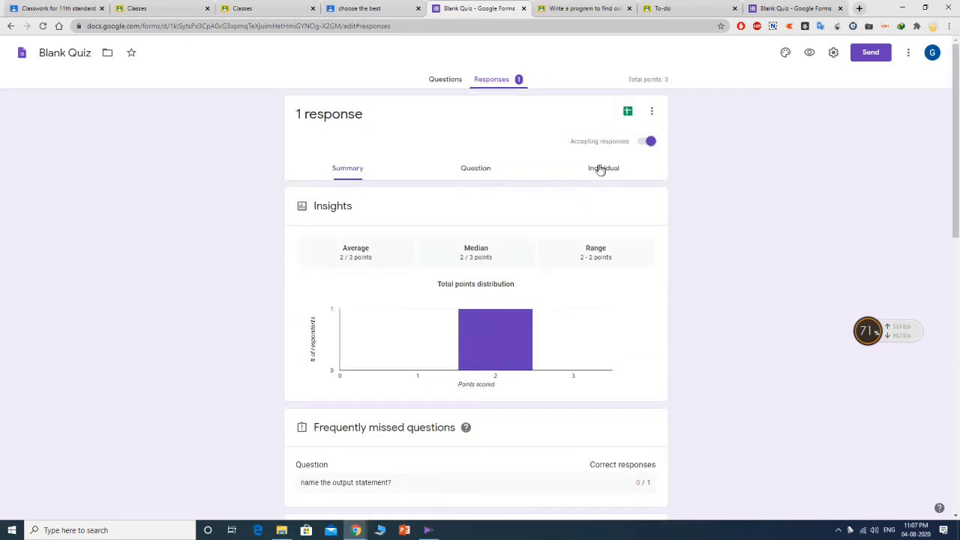
- Check the individual response scoring 2 of 3 points and start releasing its score
click(603, 170)
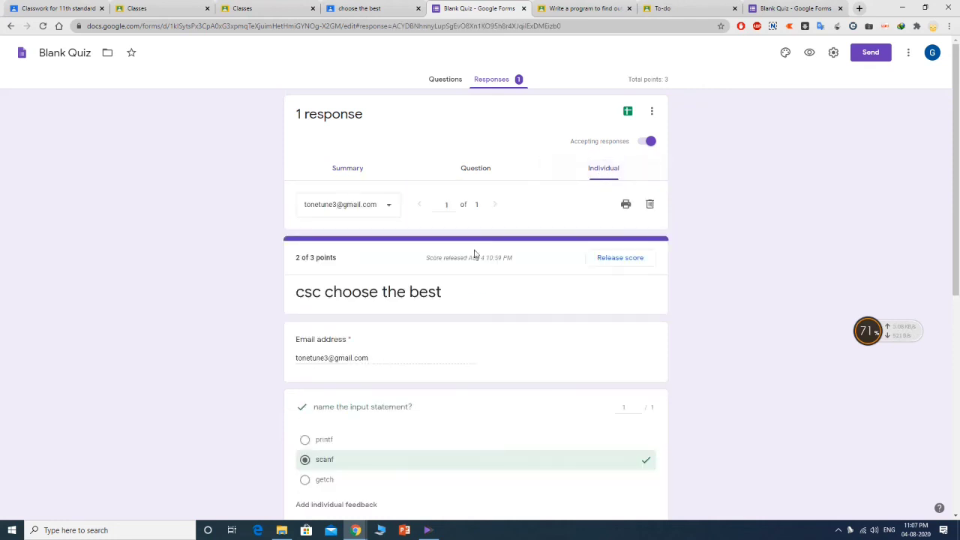
scroll(473, 256, down, 5)
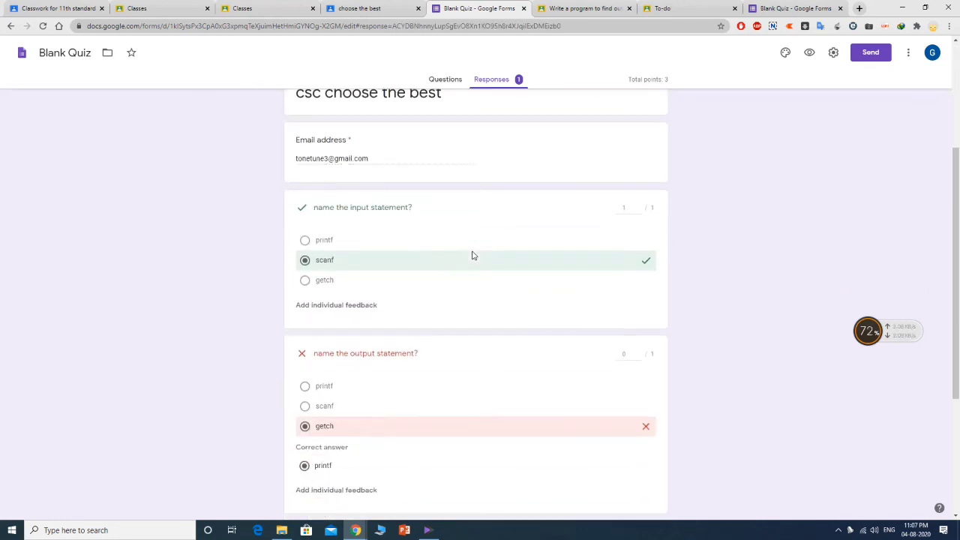
scroll(419, 235, up, 3)
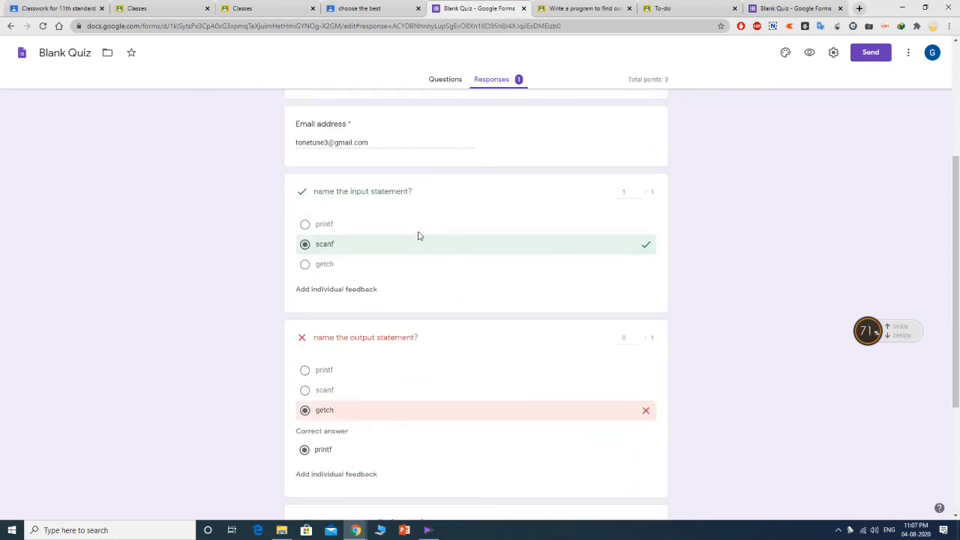
scroll(417, 221, down, 3)
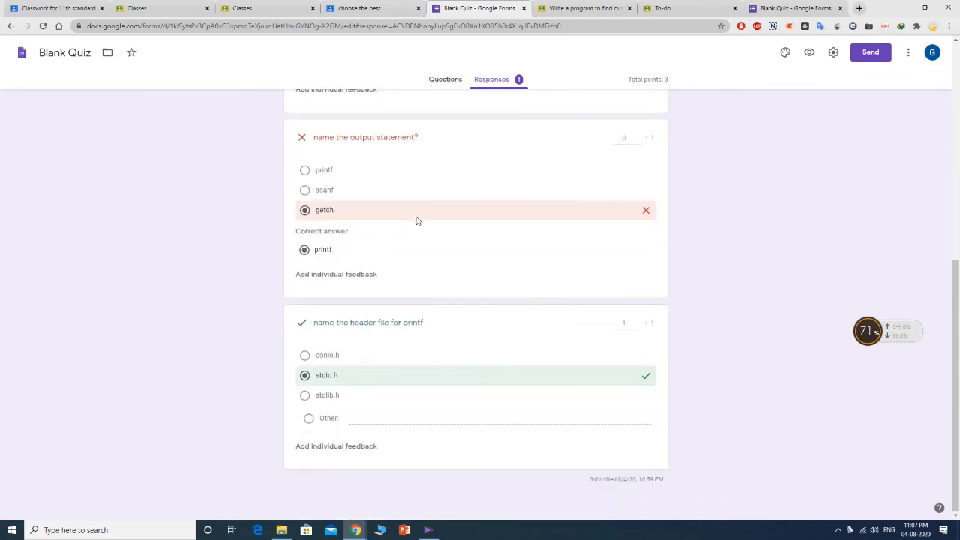
scroll(291, 241, up, 3)
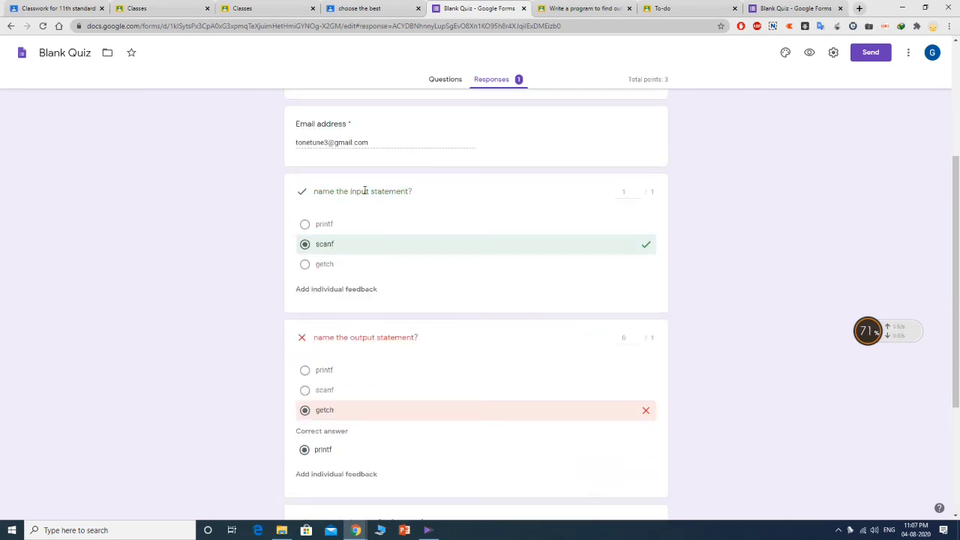
scroll(402, 334, down, 2)
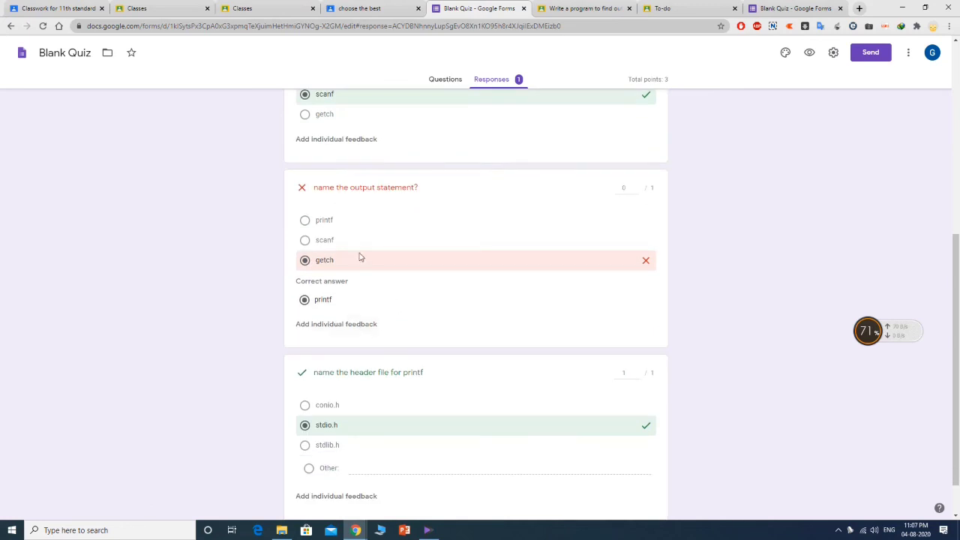
scroll(405, 375, down, 1)
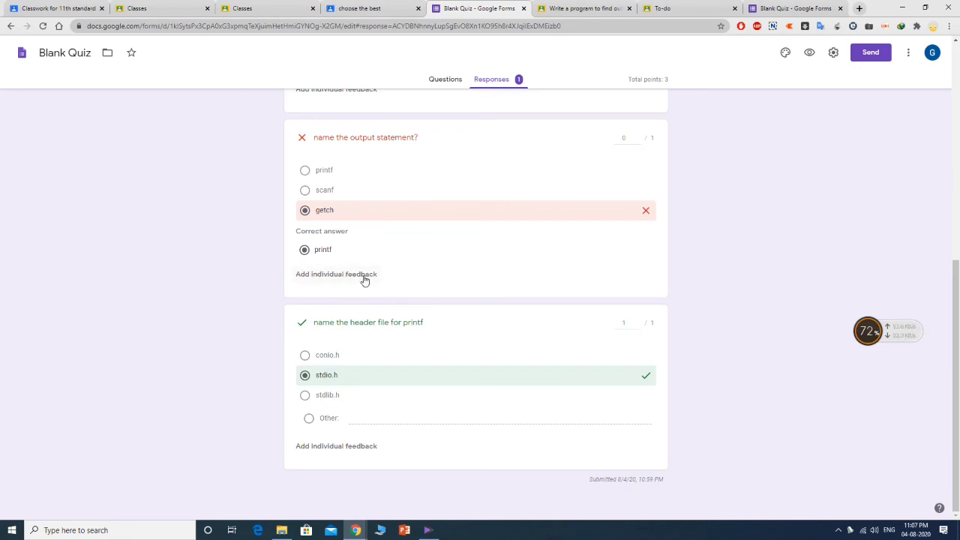
scroll(475, 285, up, 6)
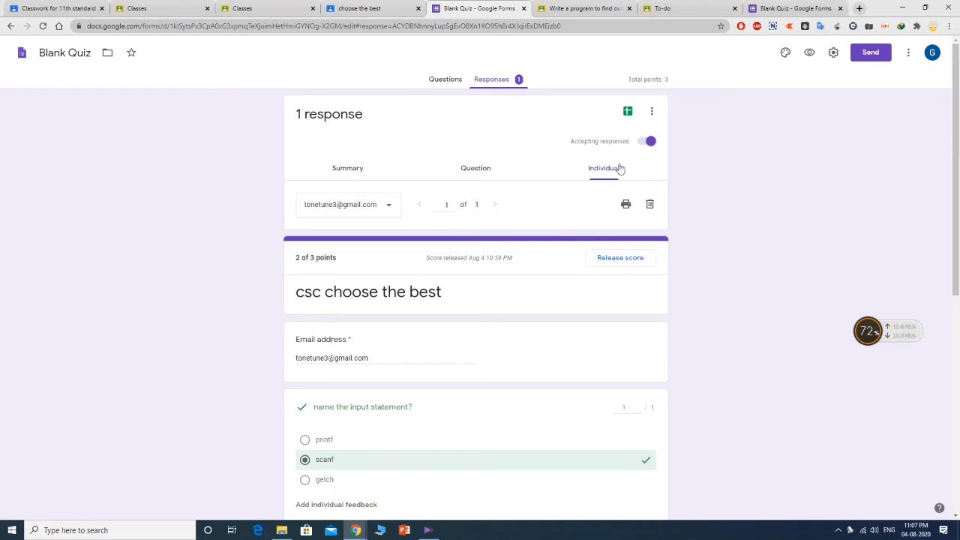
click(618, 262)
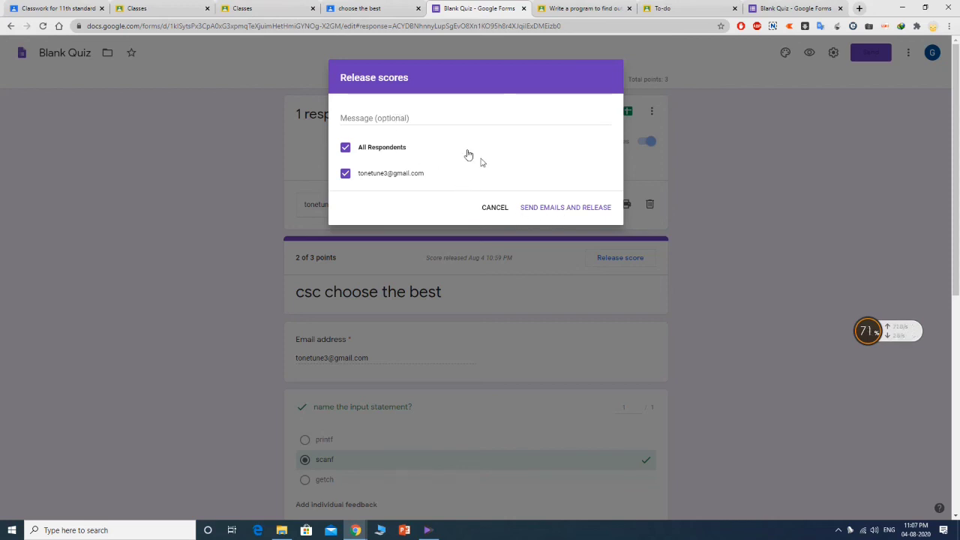
- Email and release the score, then go back to the 'choose the best' Student work in Classroom
click(588, 209)
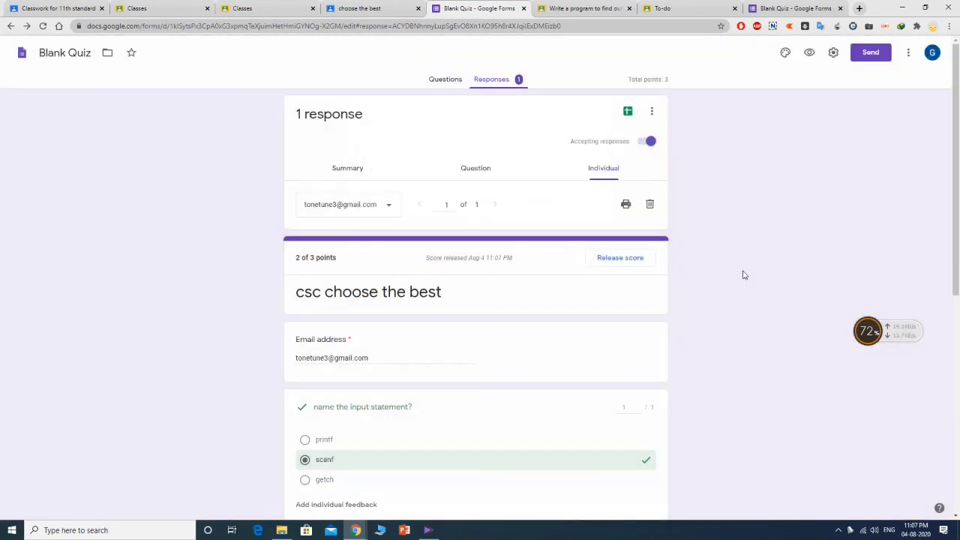
click(652, 112)
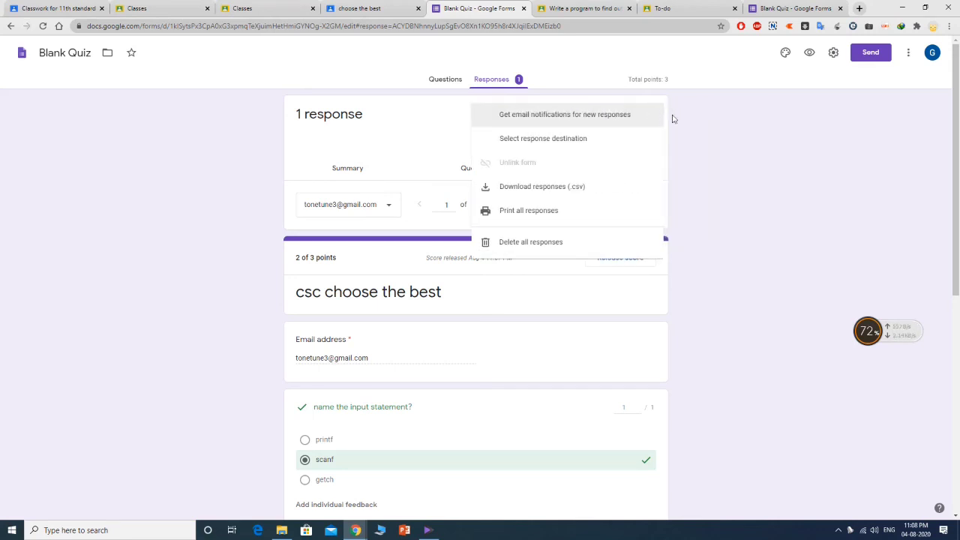
click(722, 136)
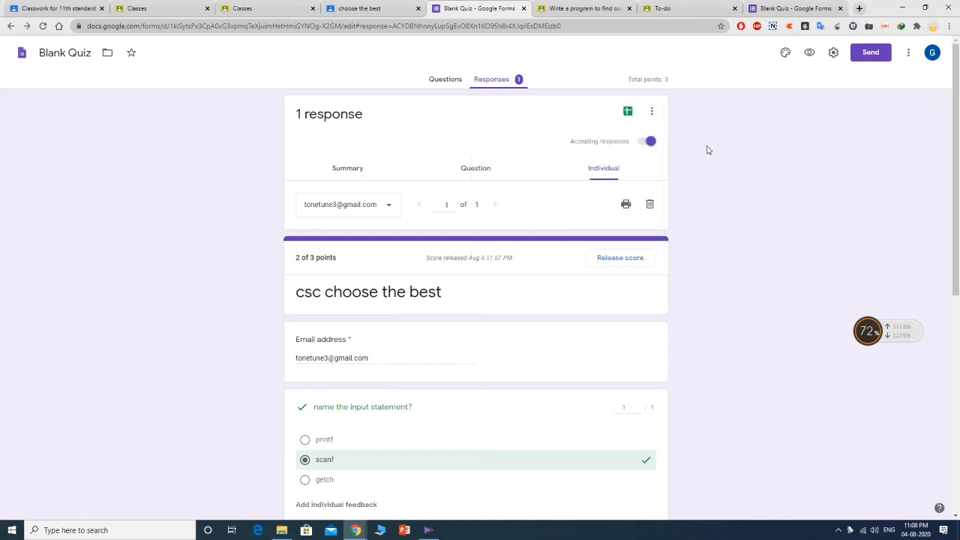
click(375, 7)
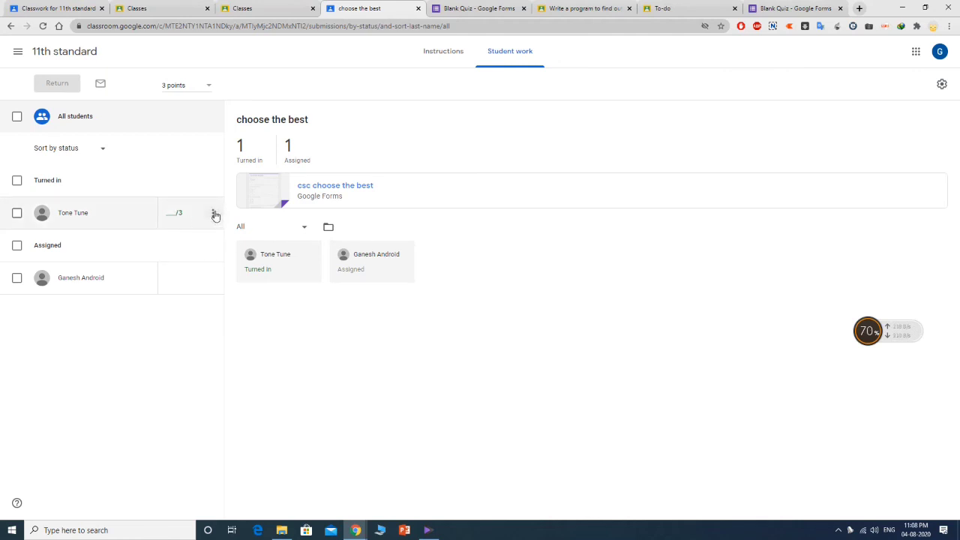
click(43, 25)
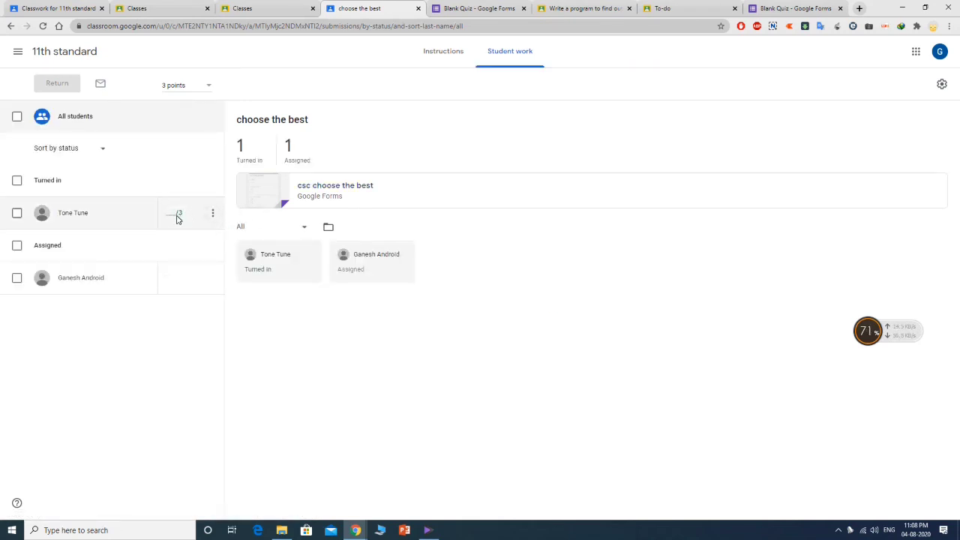
click(492, 6)
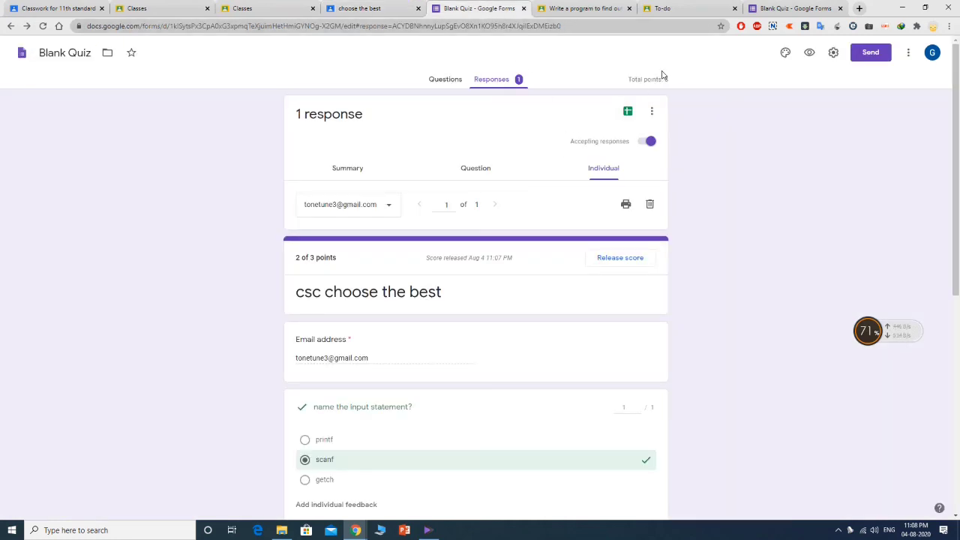
click(872, 52)
click(610, 74)
scroll(733, 174, down, 6)
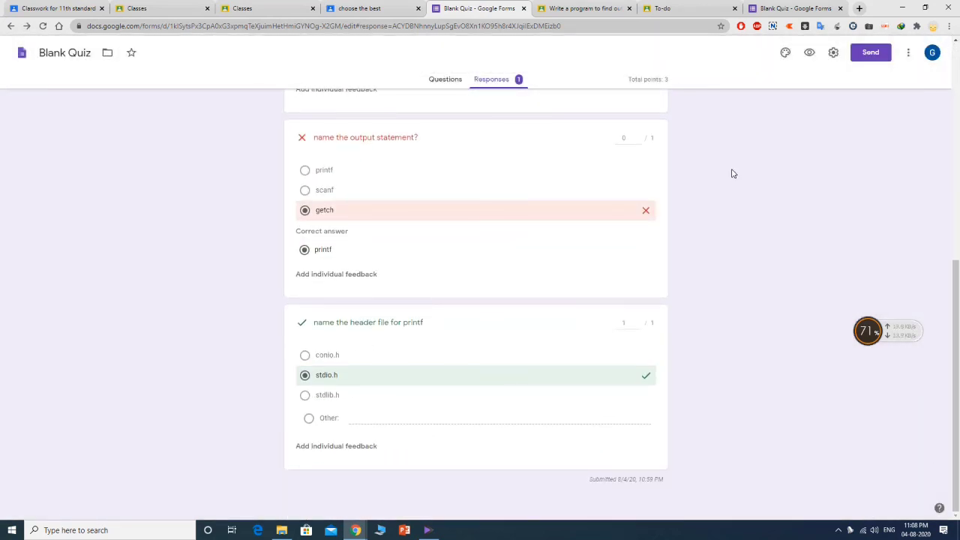
scroll(733, 173, up, 7)
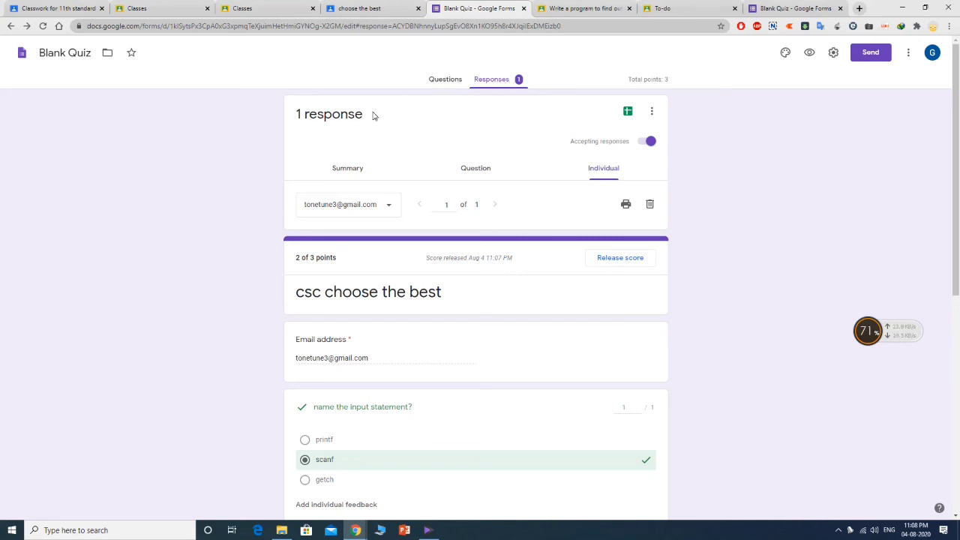
scroll(350, 229, down, 5)
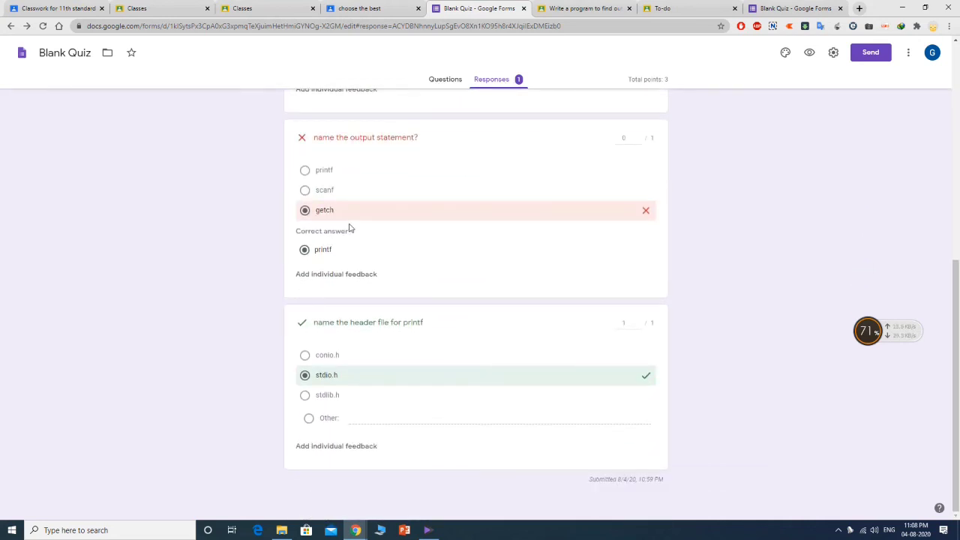
scroll(350, 229, up, 5)
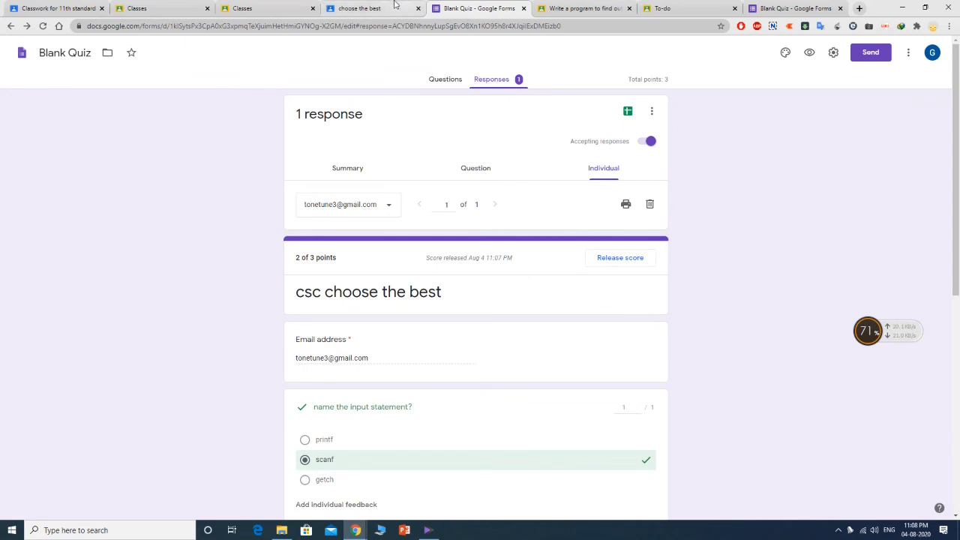
click(368, 8)
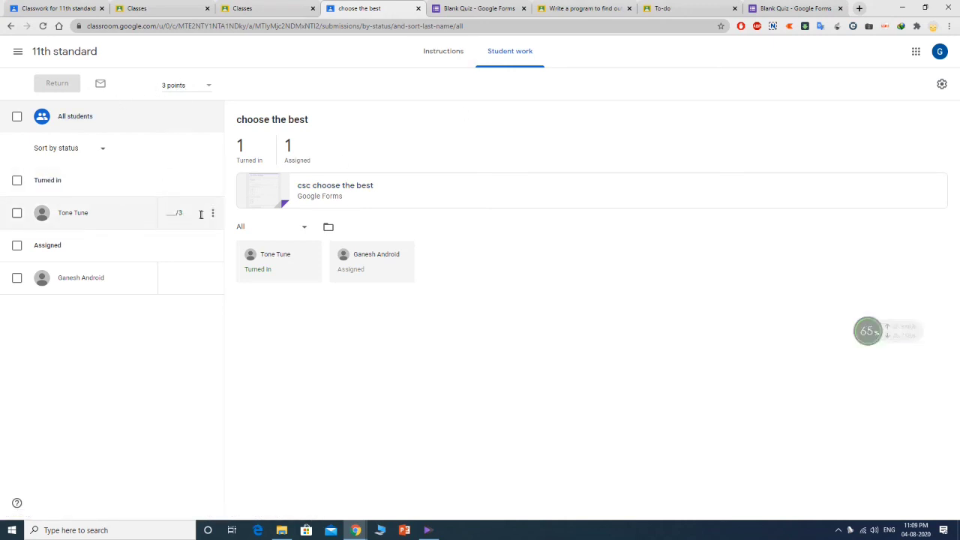
- Grade the turned-in 'choose the best' submission 2/3, return it, and go to To review
click(213, 213)
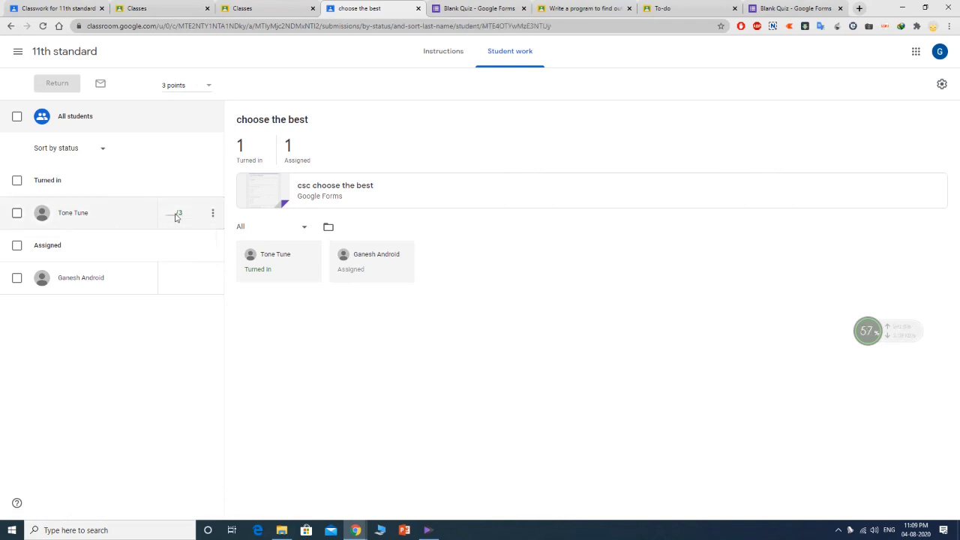
click(180, 214)
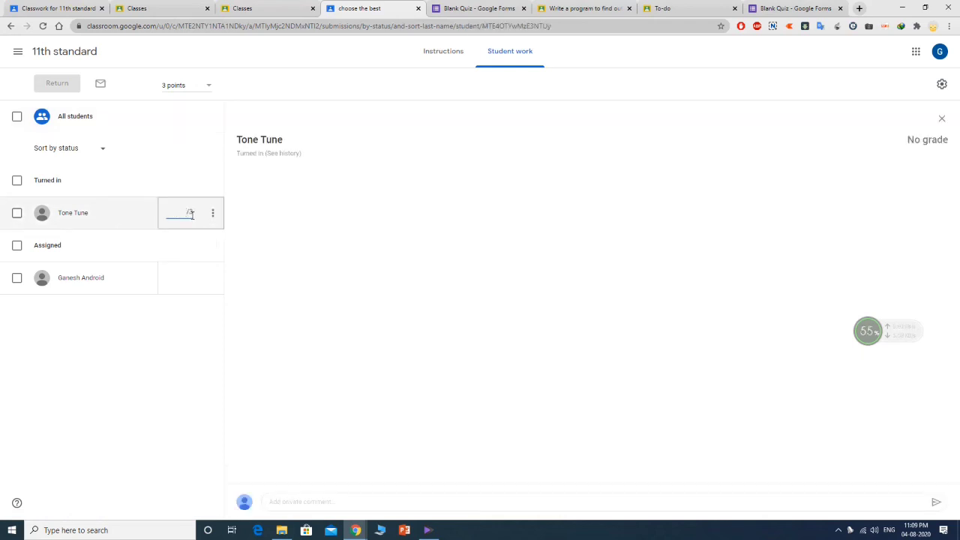
text(2)
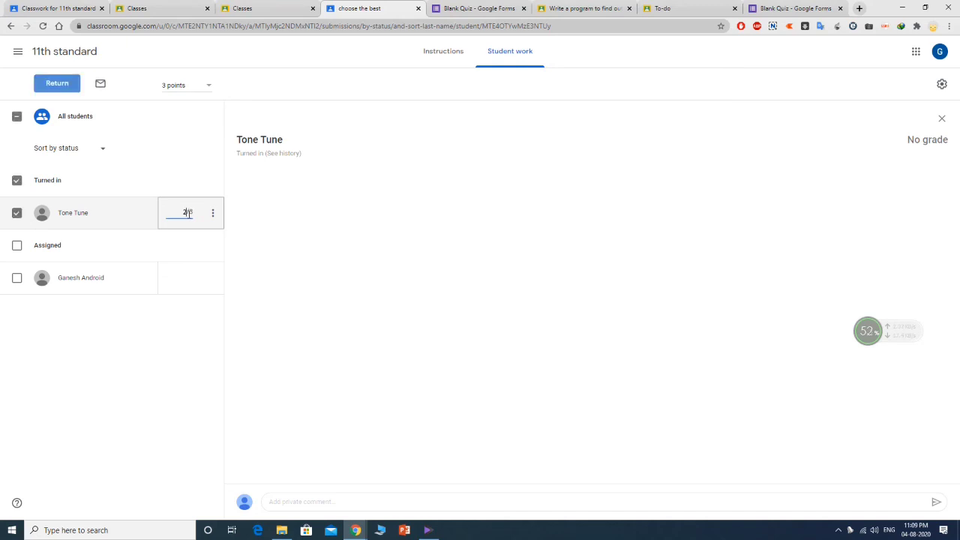
click(59, 85)
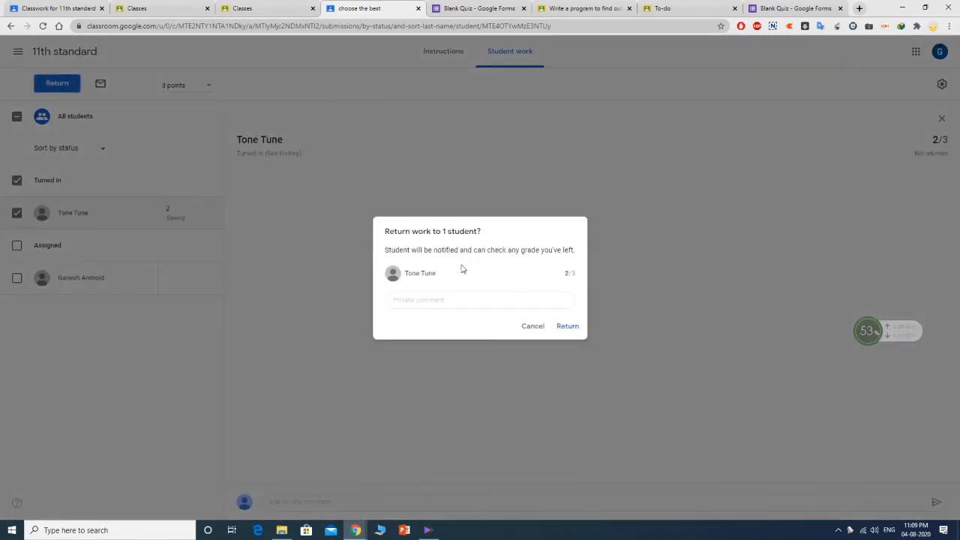
click(564, 326)
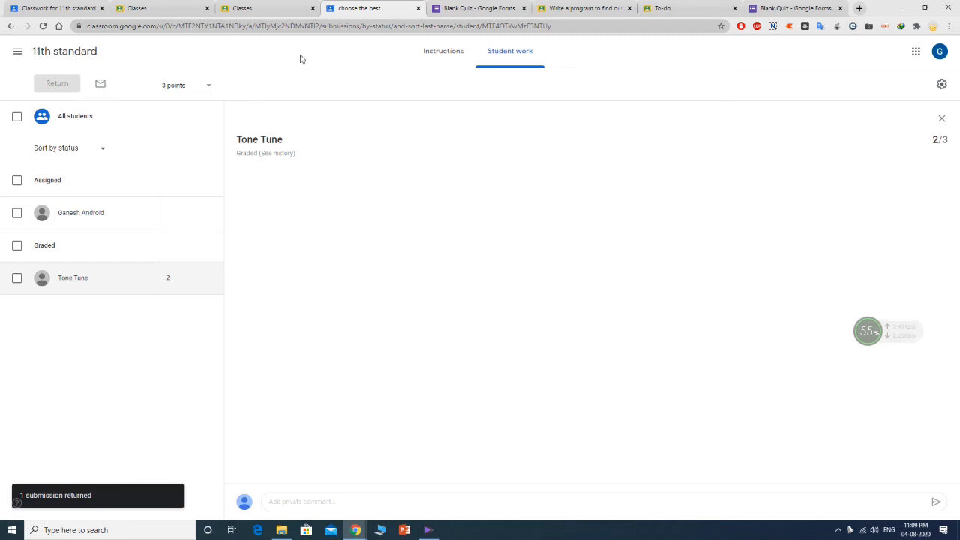
click(18, 51)
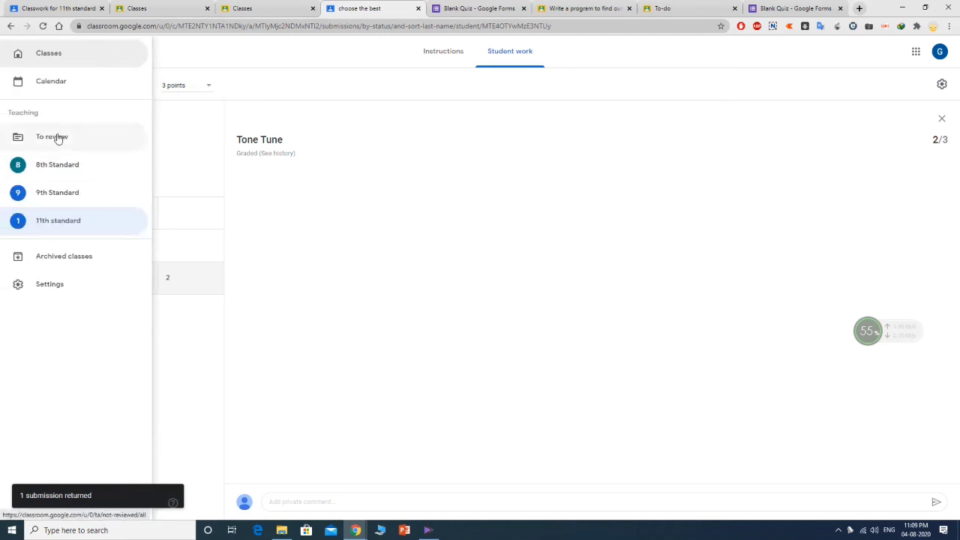
click(58, 137)
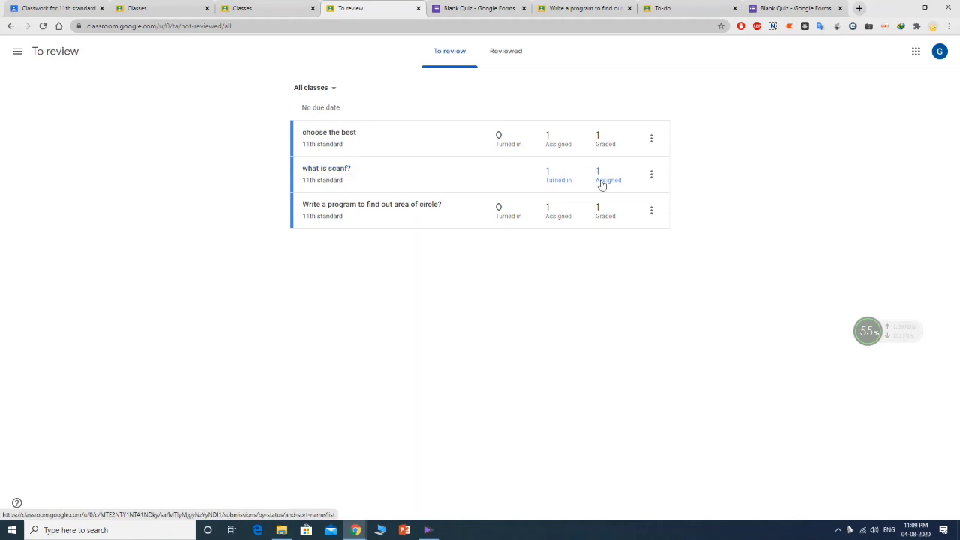
- Open 'what is scanf?', grade the turned-in answer 3/3, and return it with comment 'very good'
click(651, 176)
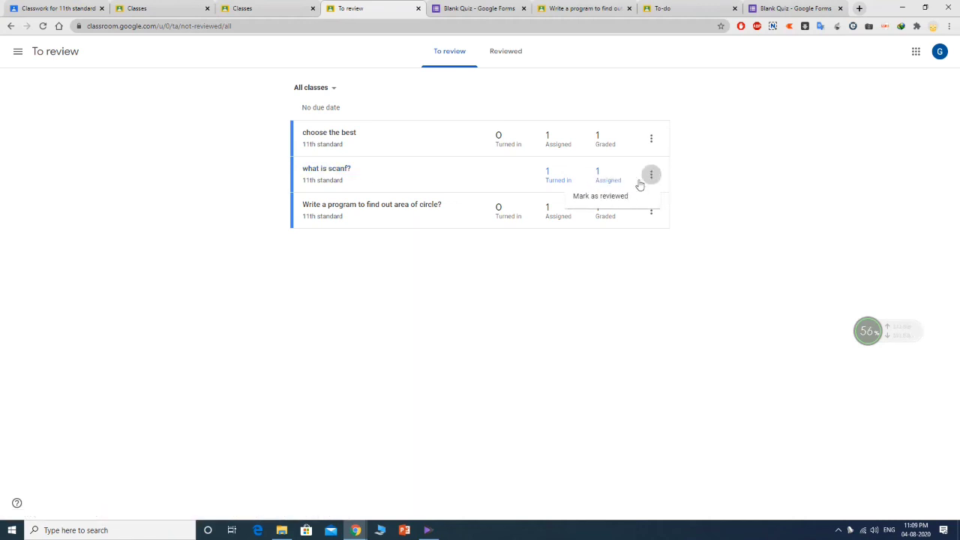
click(339, 168)
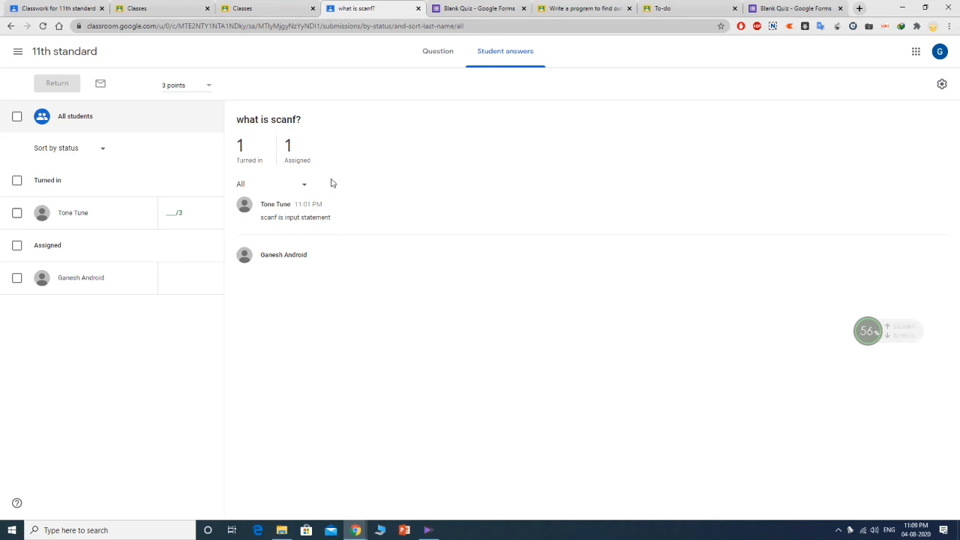
click(171, 215)
text(3)
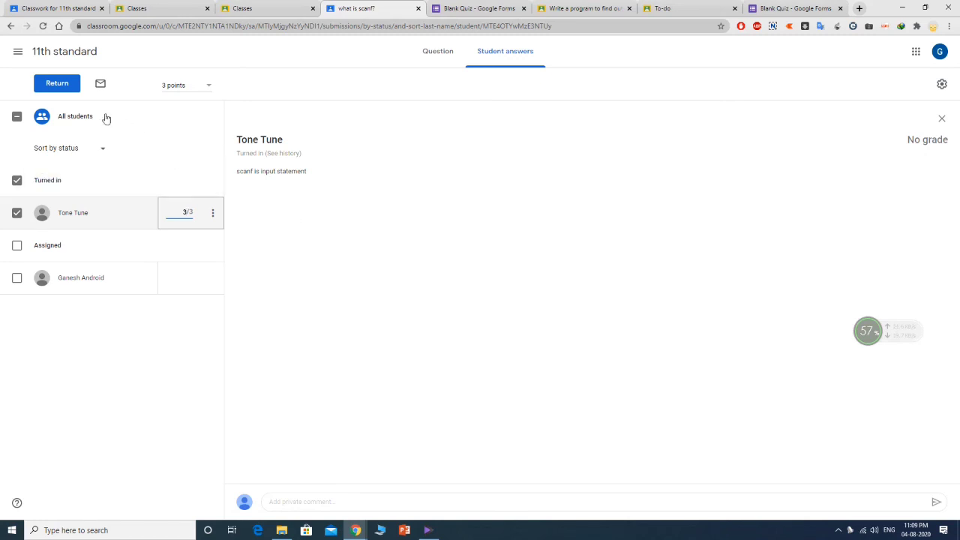
click(54, 85)
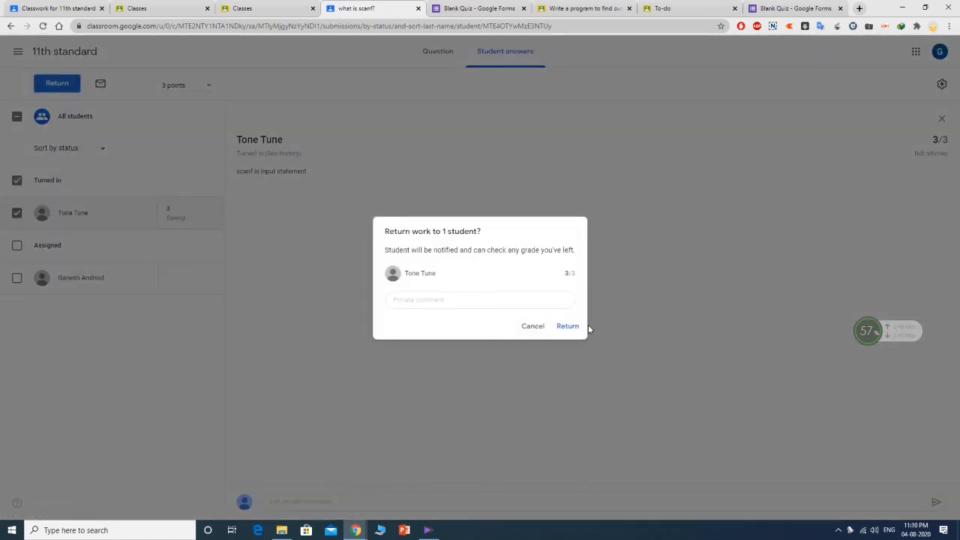
click(480, 298)
text(very good)
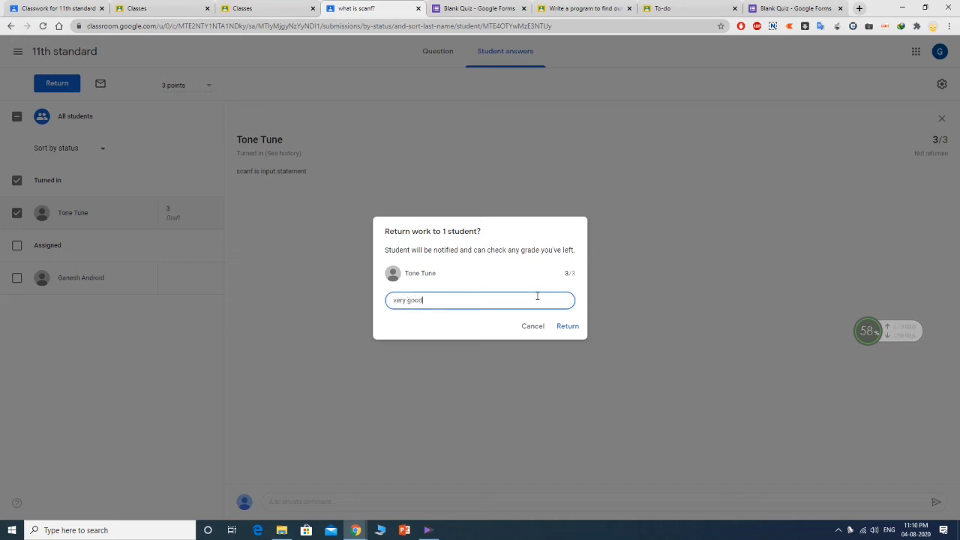
click(570, 327)
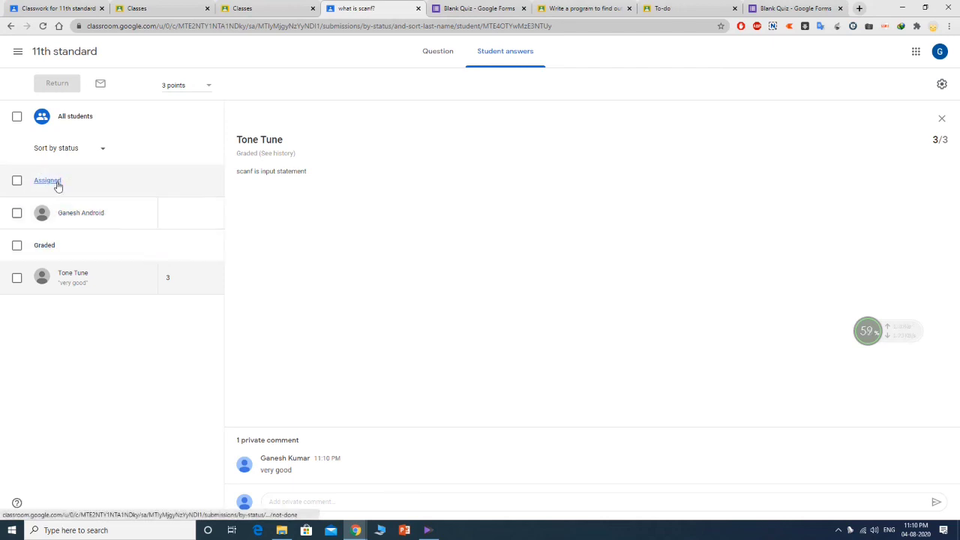
- Give the non-submitting student 0/3 and return it with comment 'try to atten all the questions'
click(175, 214)
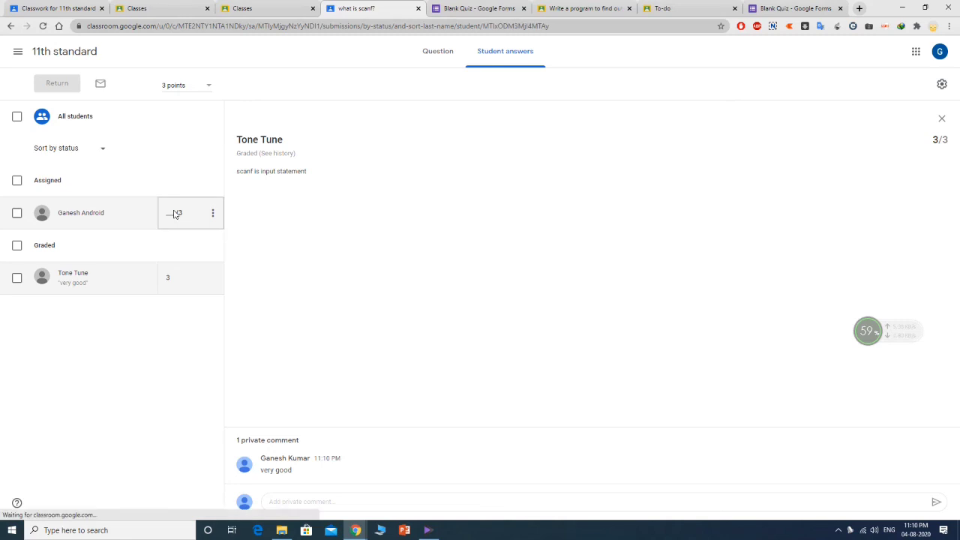
text(0)
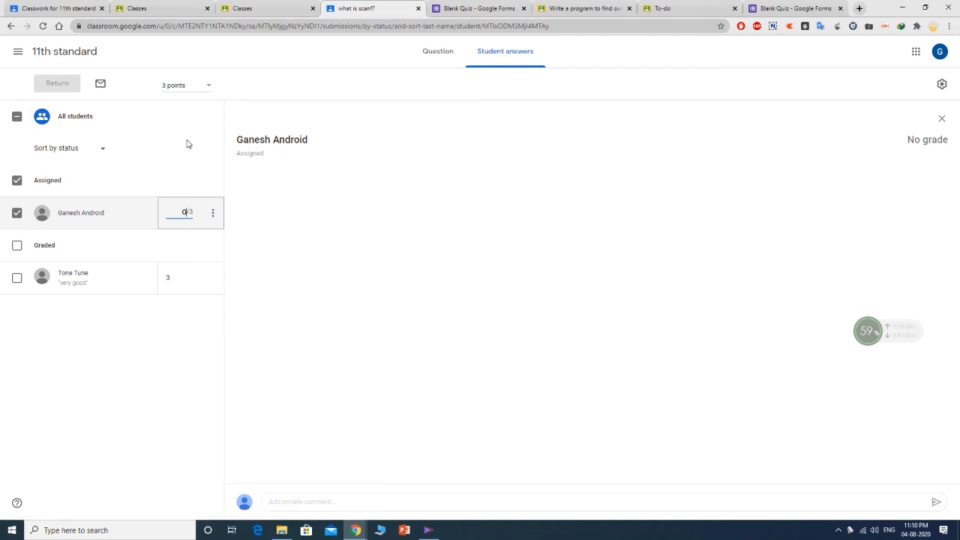
click(212, 213)
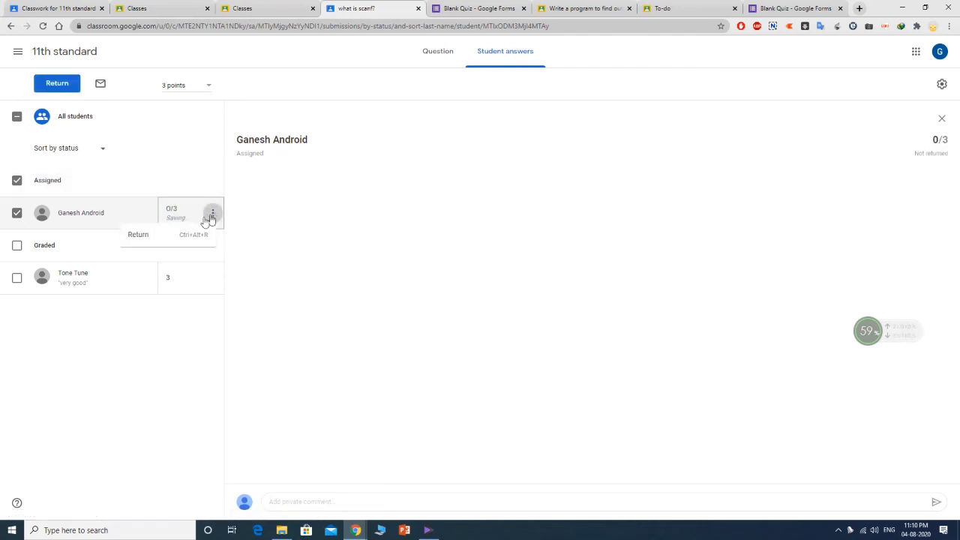
click(143, 235)
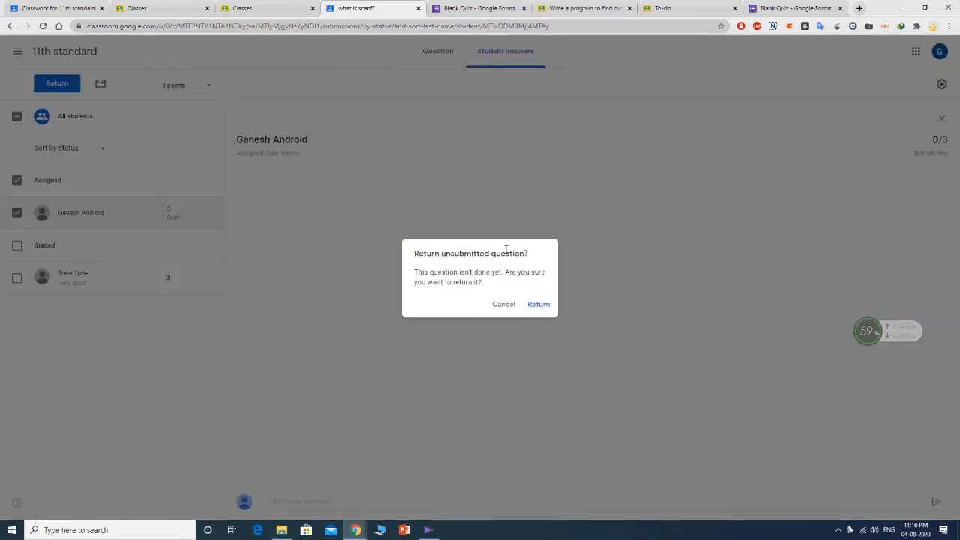
click(538, 304)
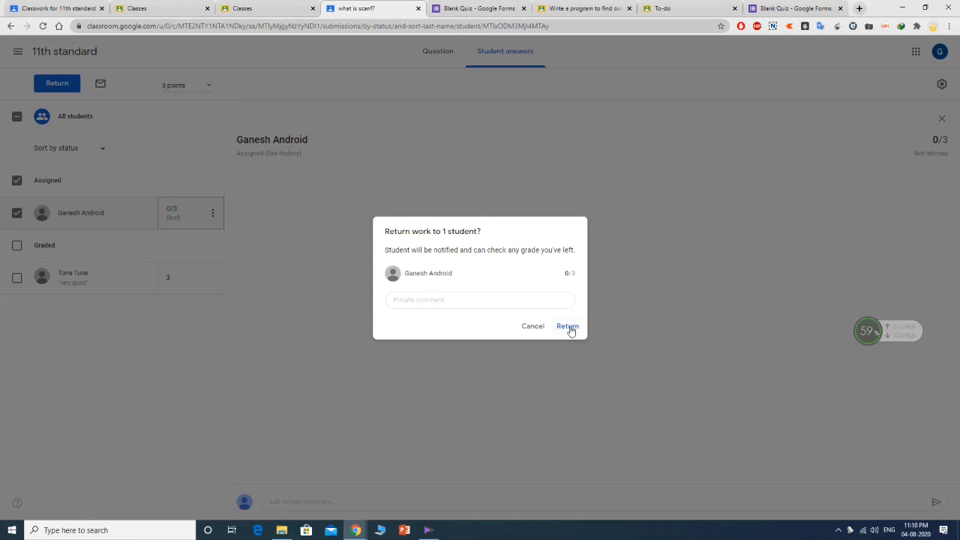
click(465, 299)
text(try to atten all the questions)
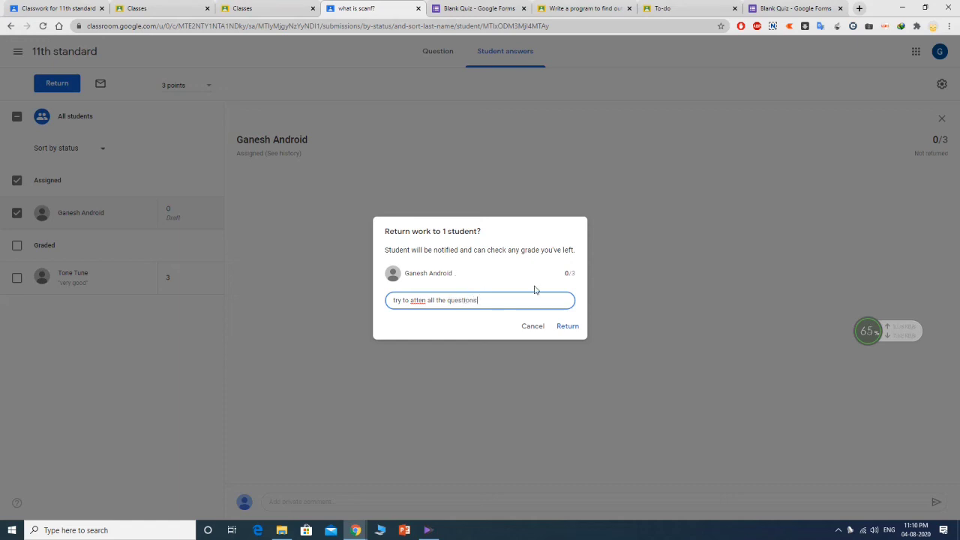
click(568, 327)
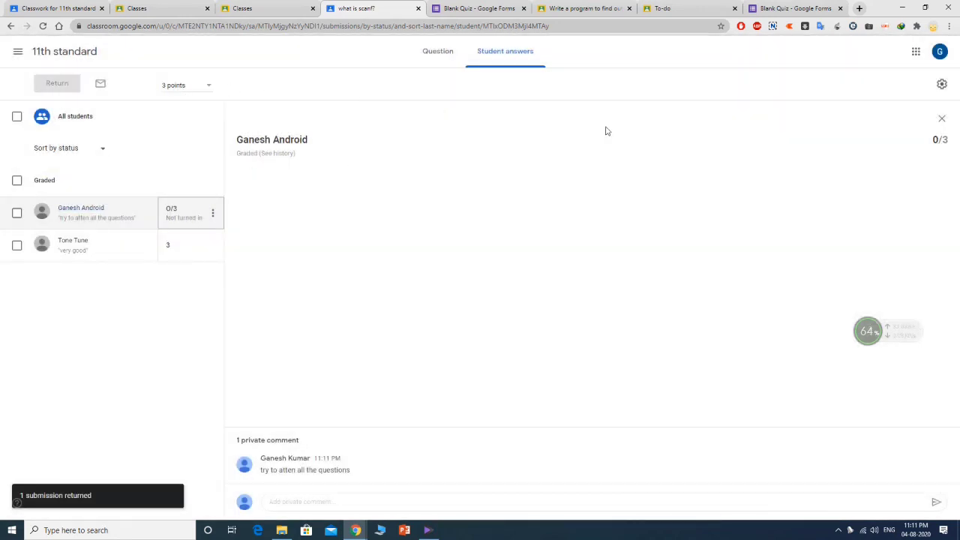
- Mark 'choose the best', 'area of circle' and 'what is scanf?' as reviewed, emptying To review
click(18, 52)
click(39, 136)
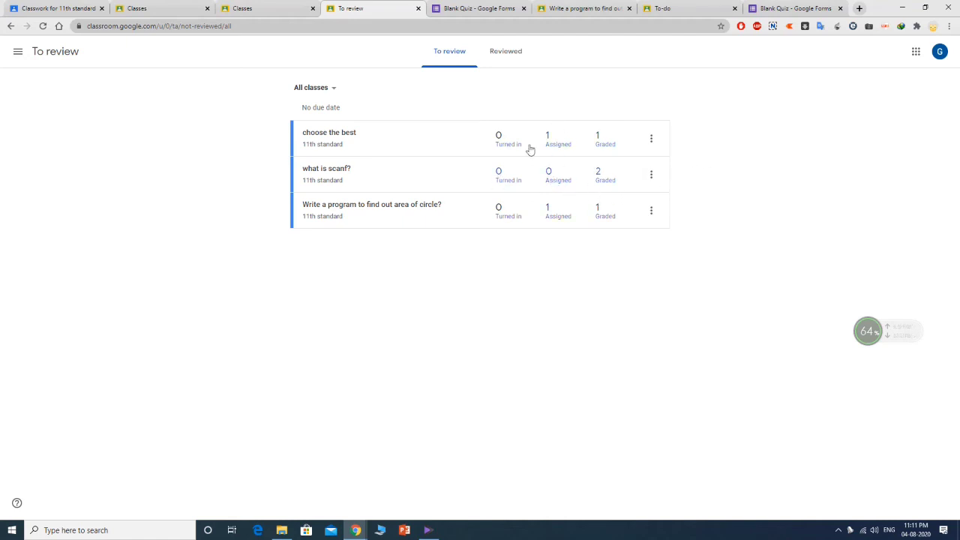
click(653, 140)
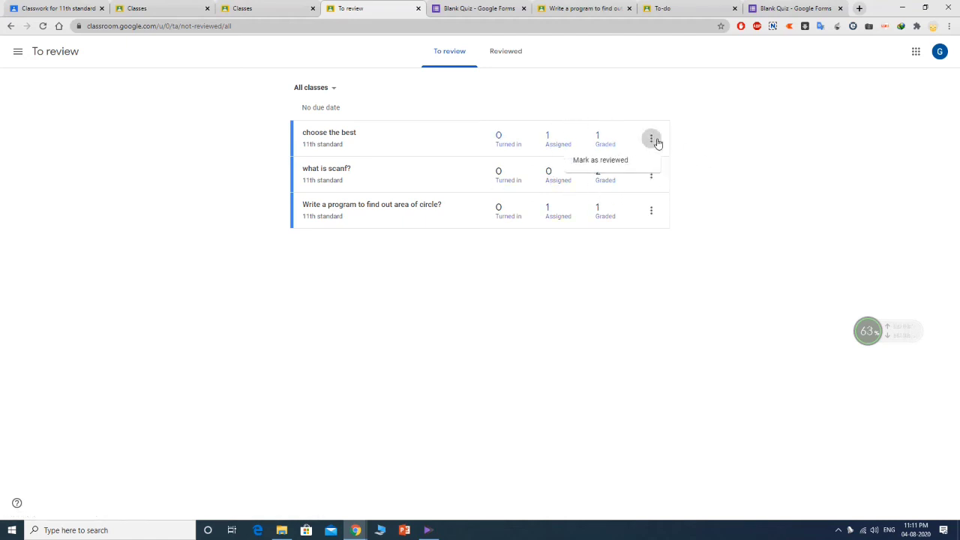
click(746, 138)
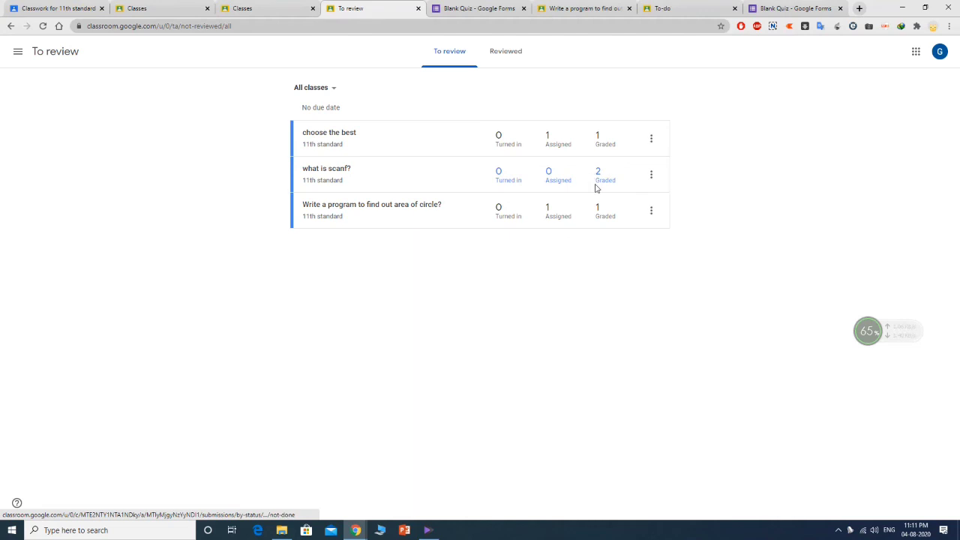
click(651, 141)
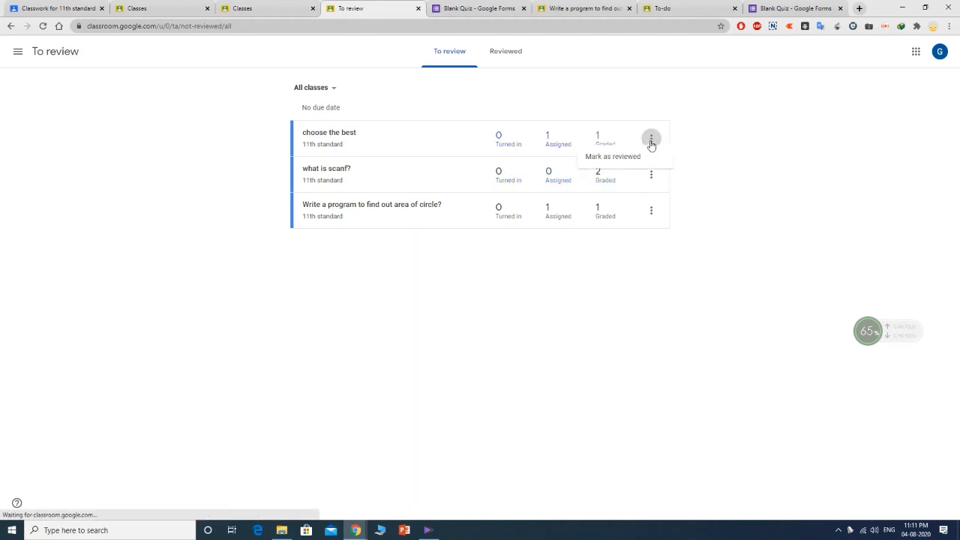
click(619, 157)
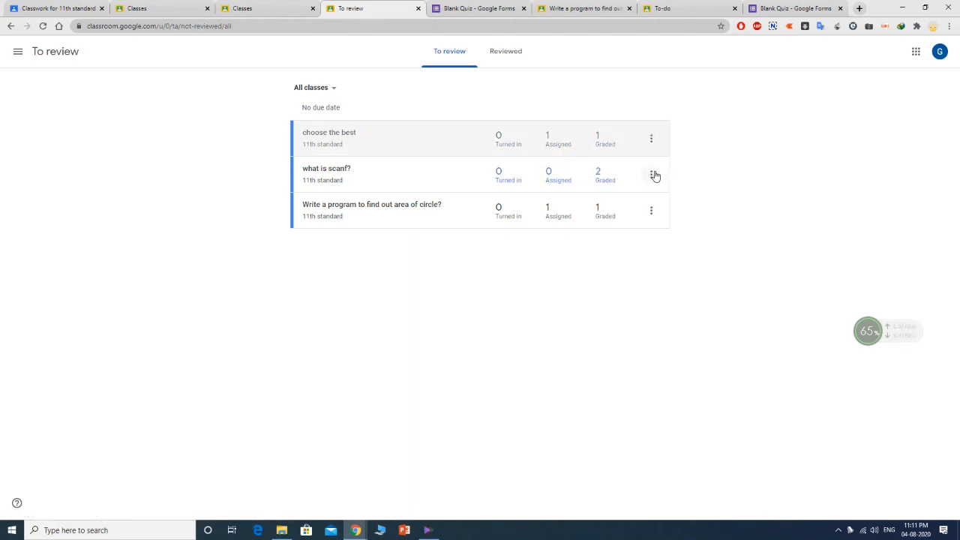
click(651, 174)
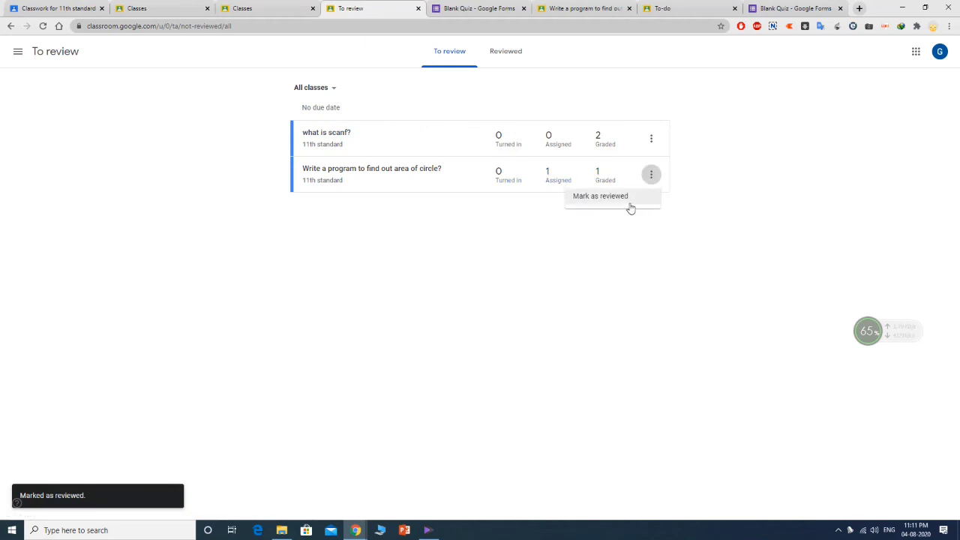
click(628, 204)
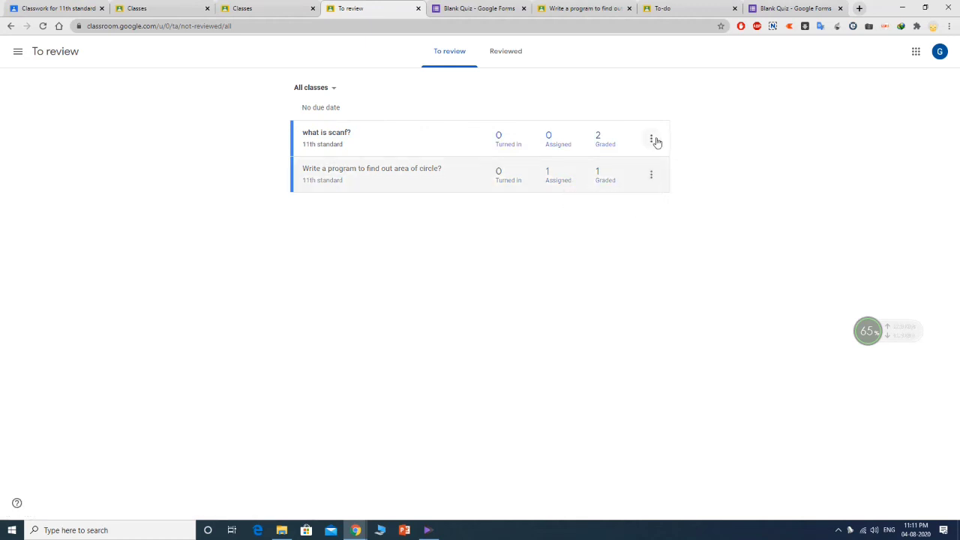
click(652, 140)
click(644, 160)
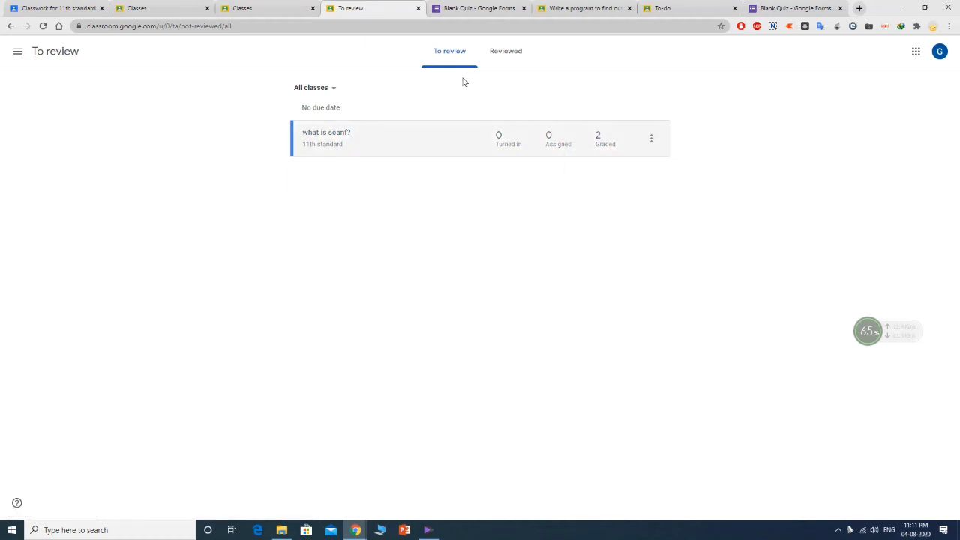
click(17, 53)
click(37, 143)
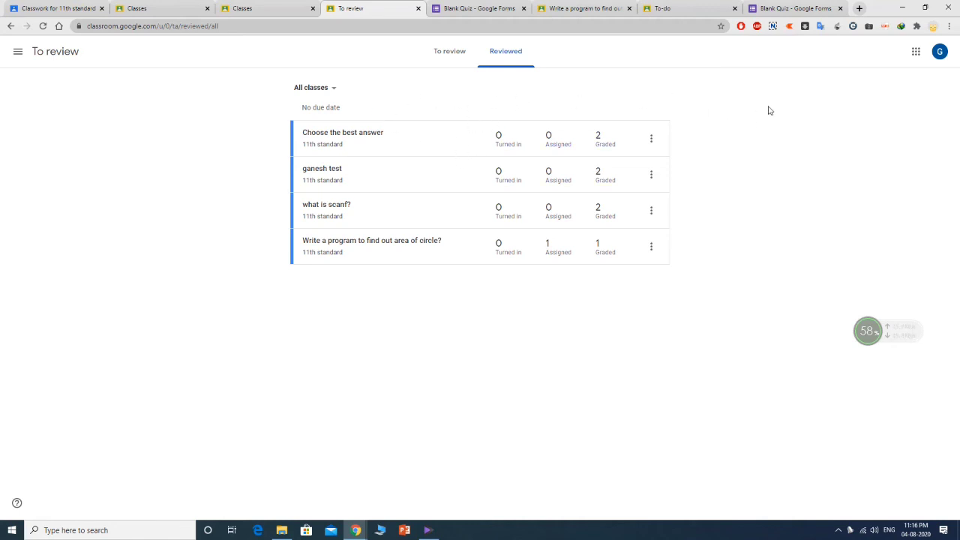
- From the gradebook, view the student submission graded 3/3 for 'what is scanf?'
click(16, 56)
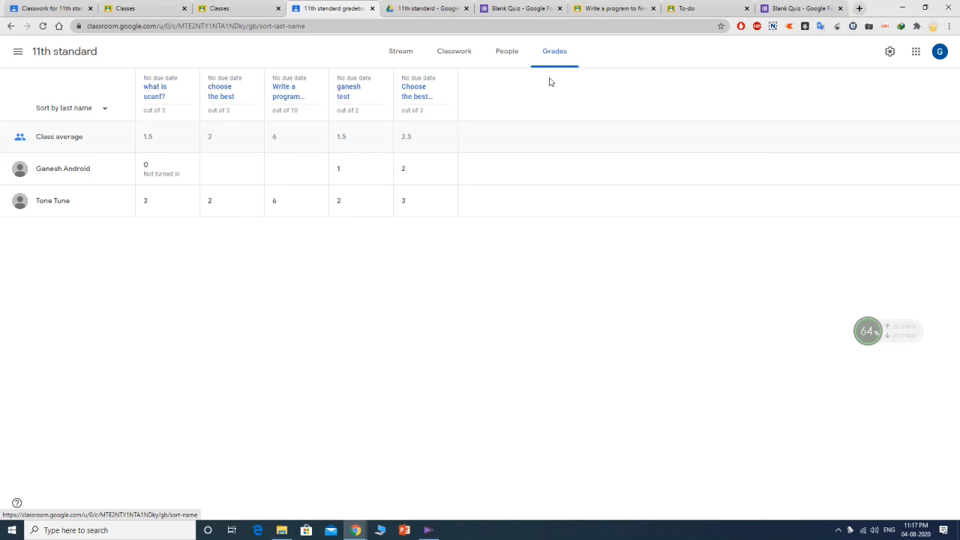
click(188, 171)
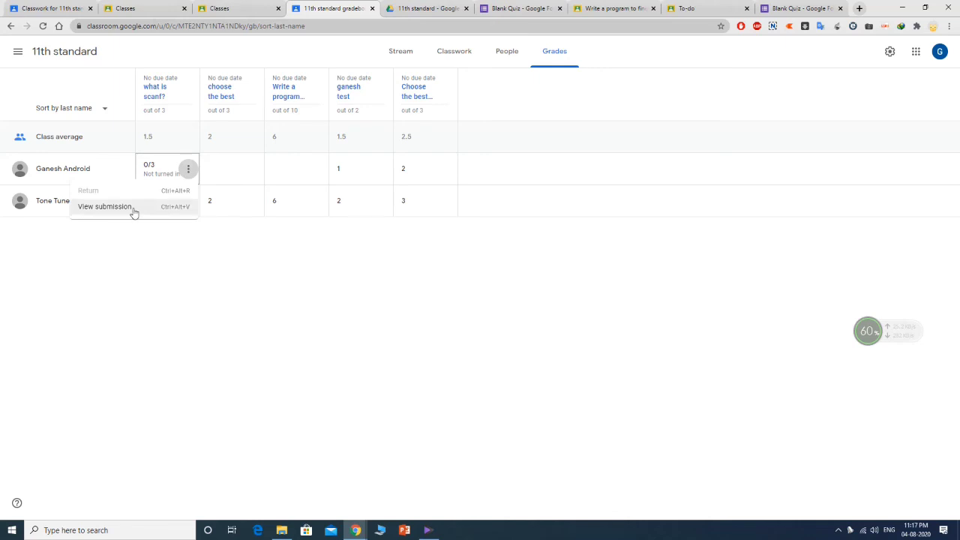
click(200, 229)
click(188, 202)
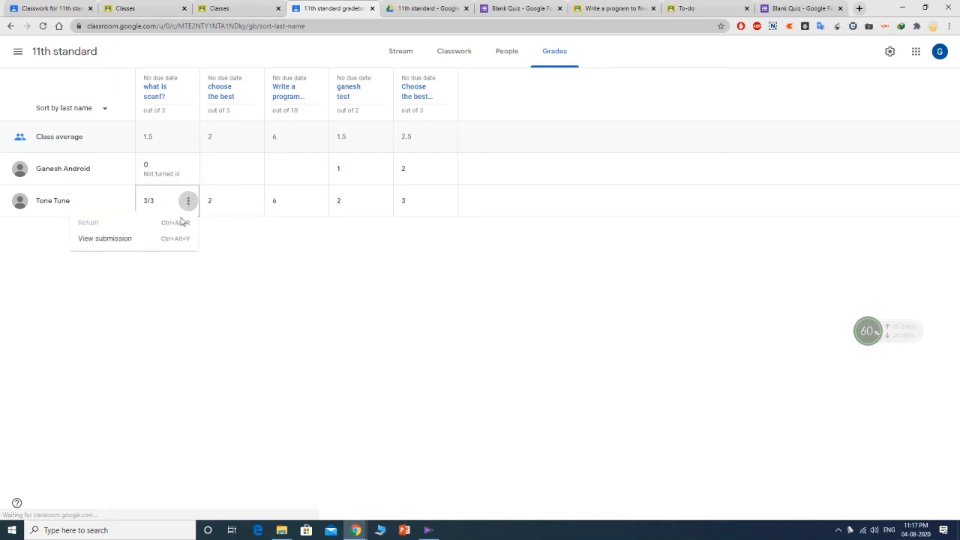
click(146, 240)
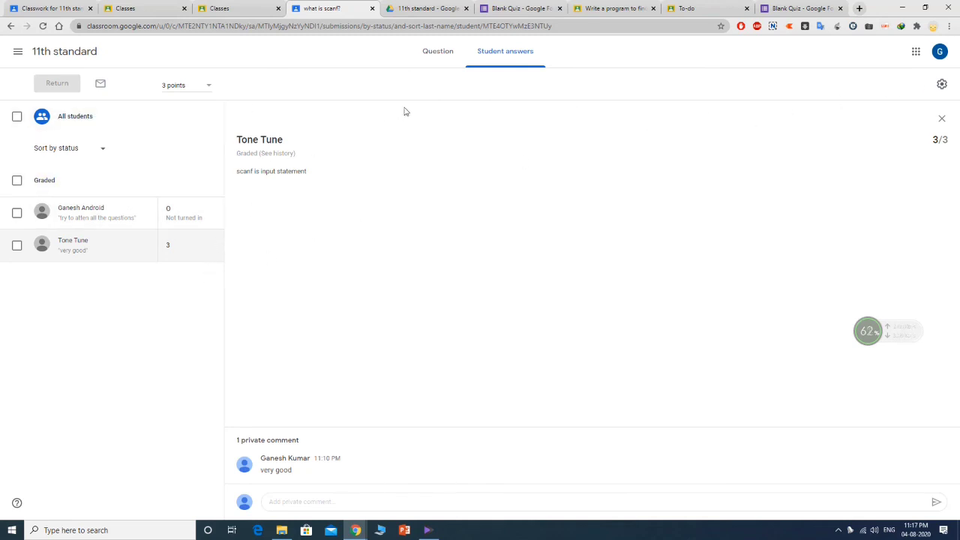
- Go to 11th standard's Grades, open the 3/3 'what is scanf?' answer, then the settings gear
click(18, 54)
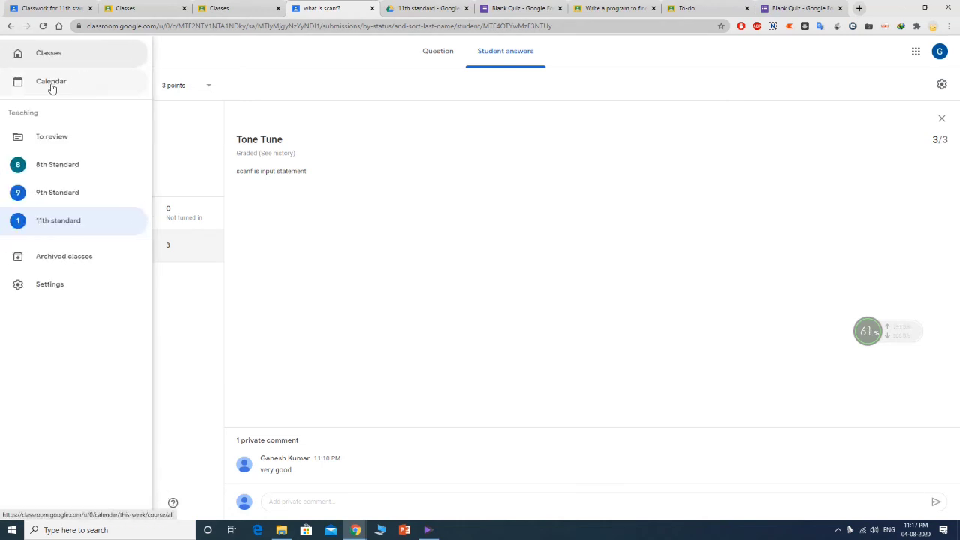
click(55, 62)
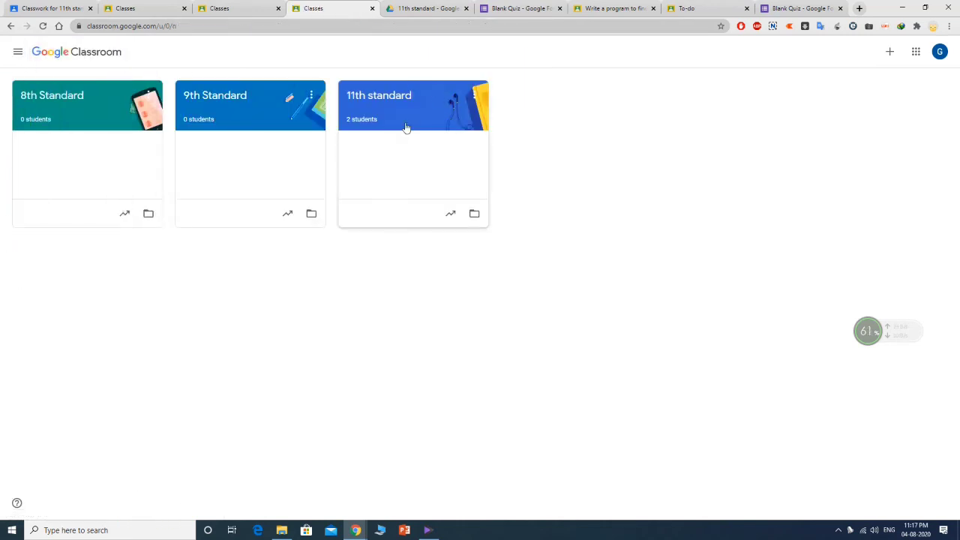
click(392, 99)
click(549, 54)
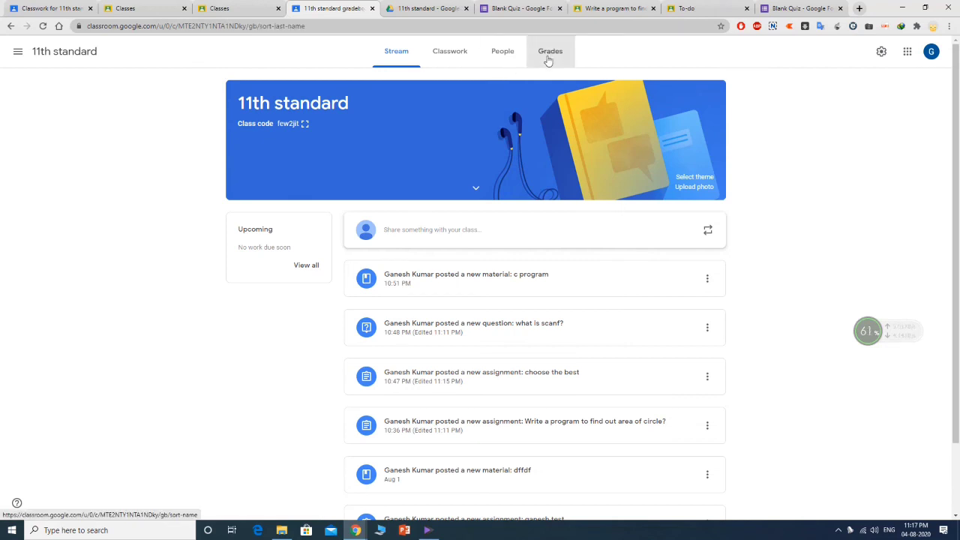
click(188, 200)
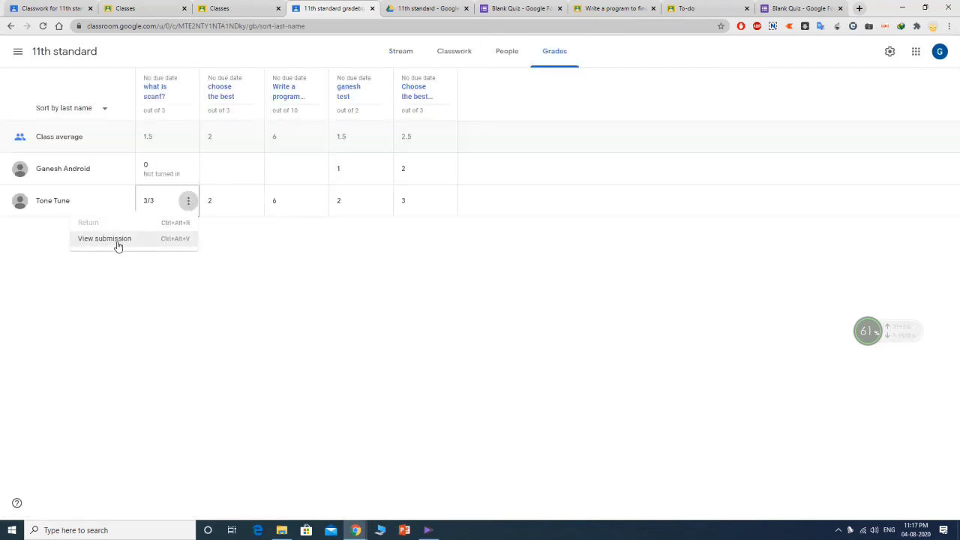
click(118, 246)
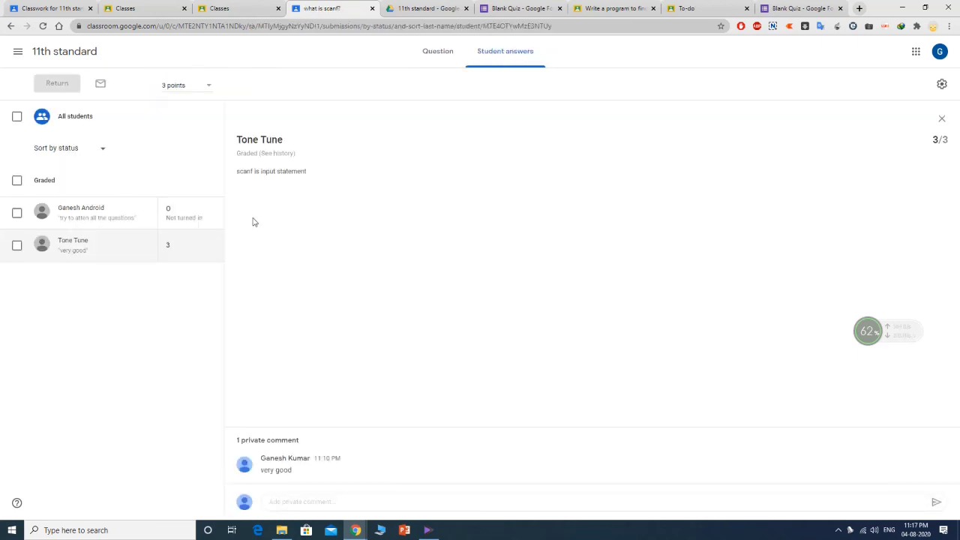
click(943, 85)
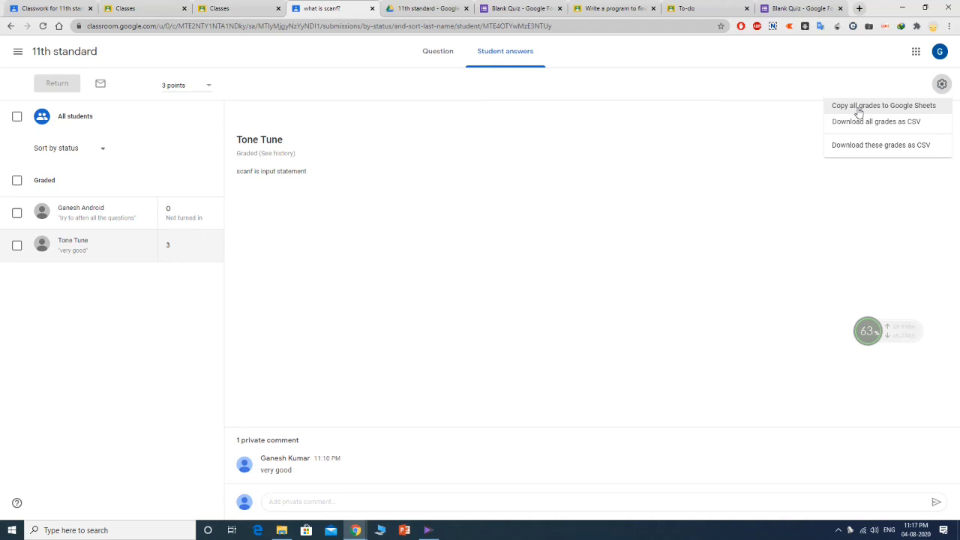
- Copy all 11th standard grades into the new Google Sheets file 'Grades 11th standard 08-04-2020'
click(859, 110)
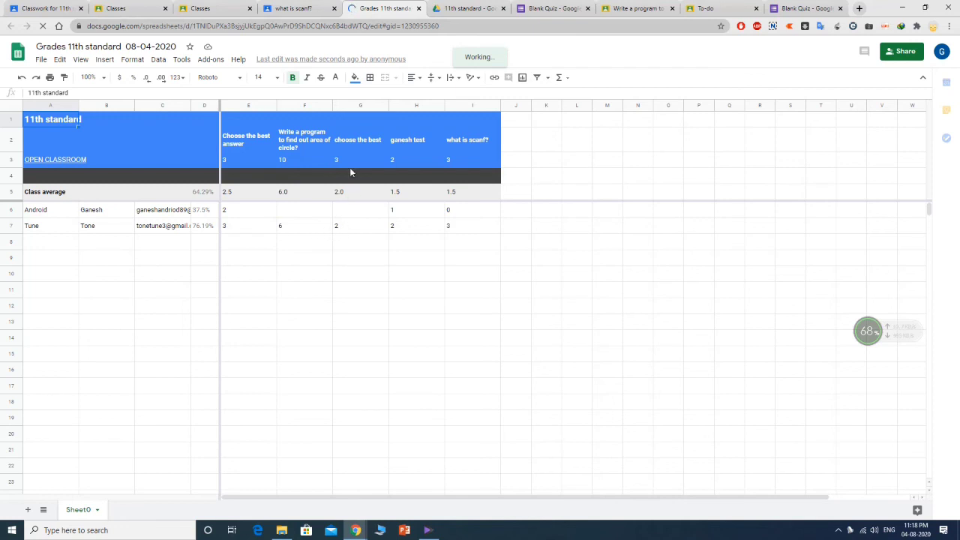
click(339, 229)
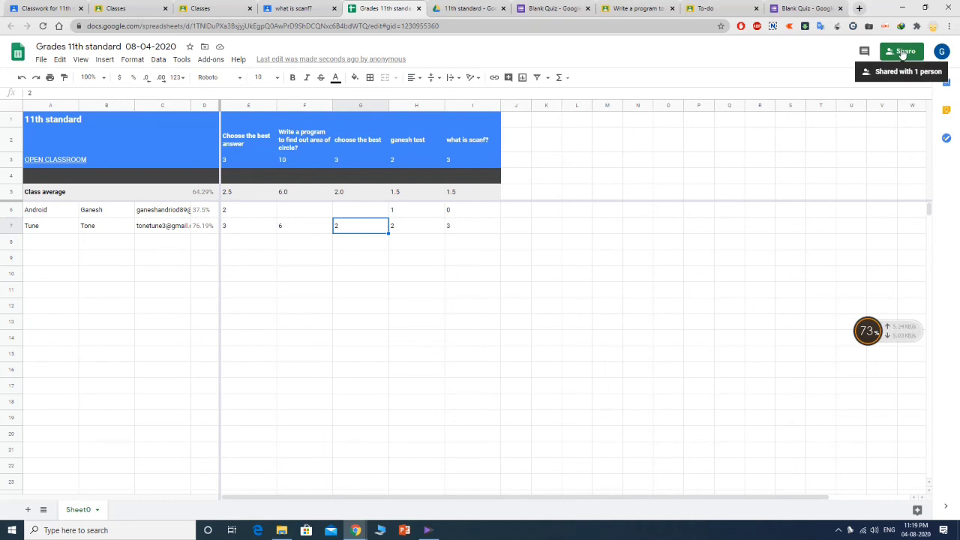
click(42, 60)
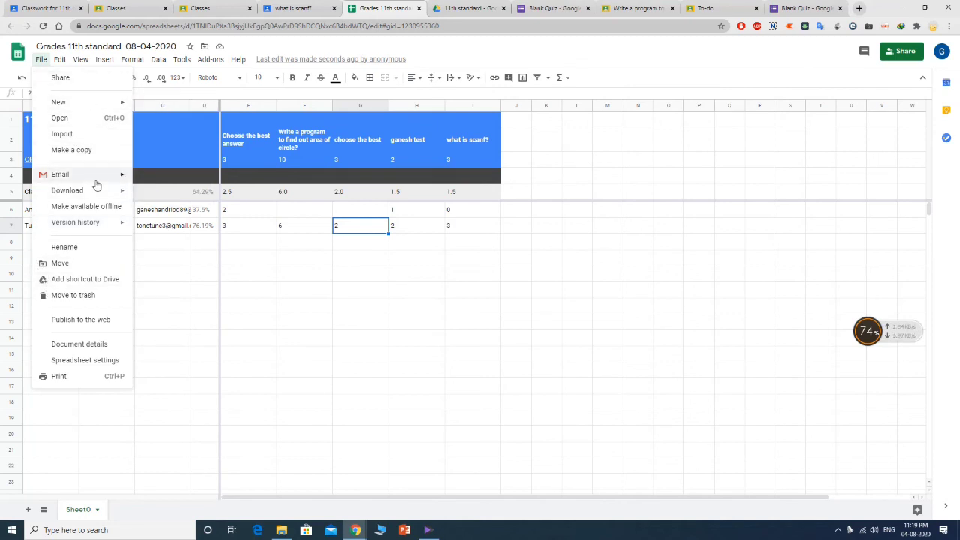
mouse_move(112, 174)
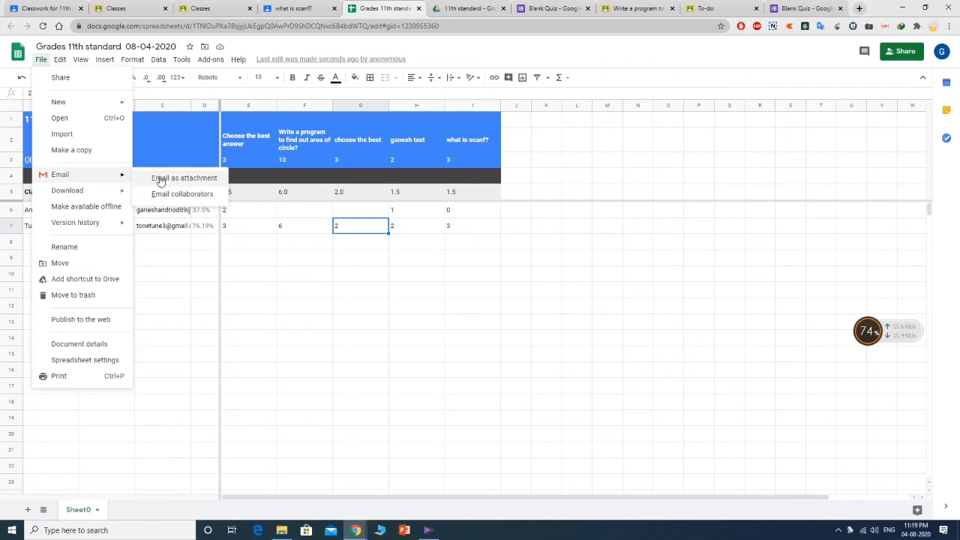
mouse_move(116, 193)
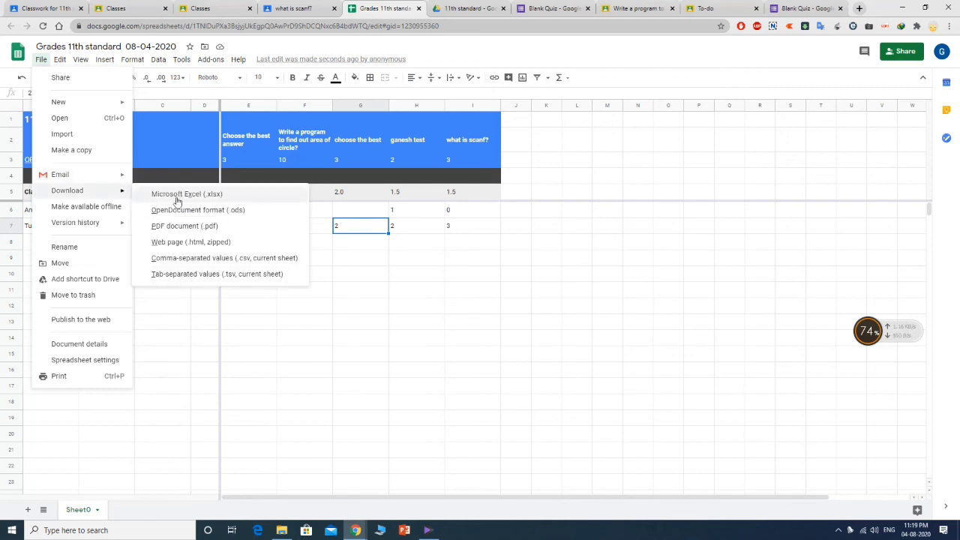
click(701, 158)
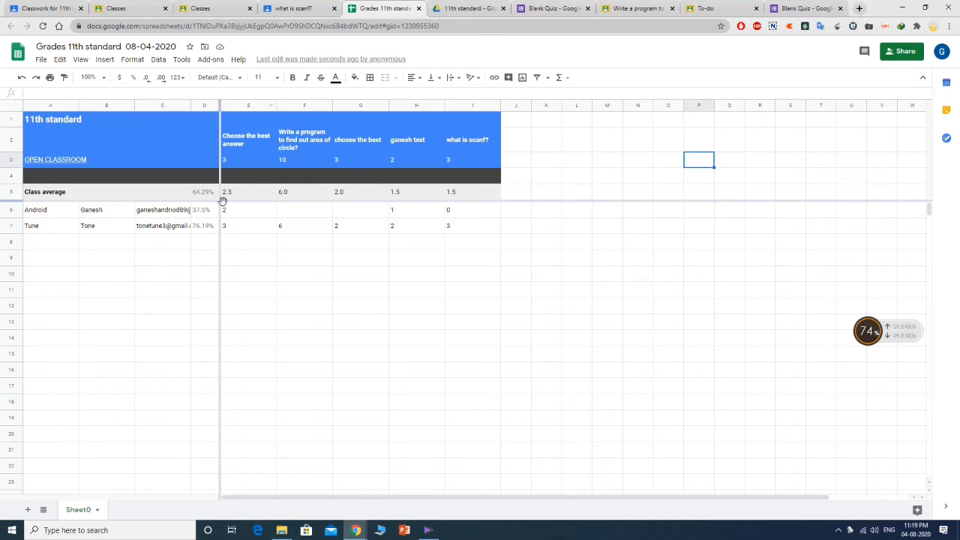
- Fill cell H4 with dark red
click(404, 174)
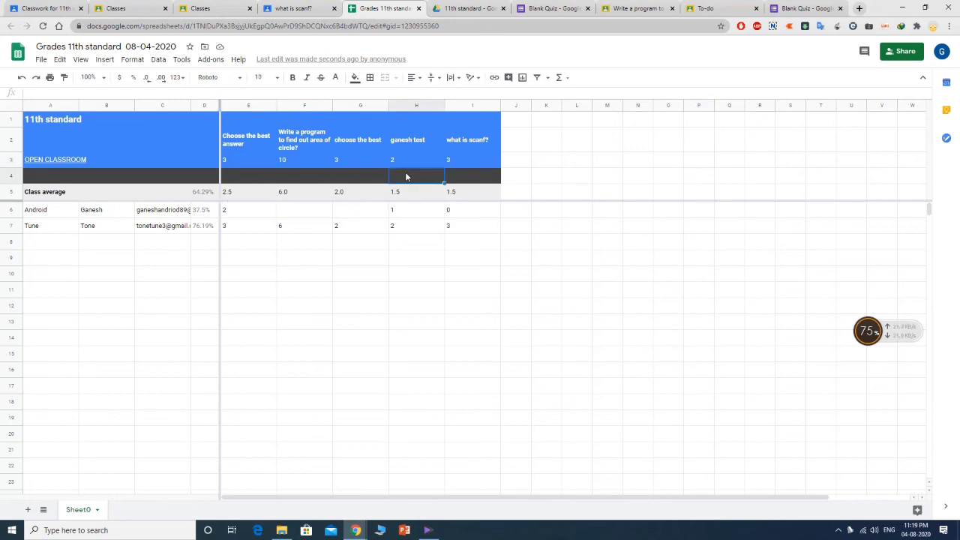
click(356, 78)
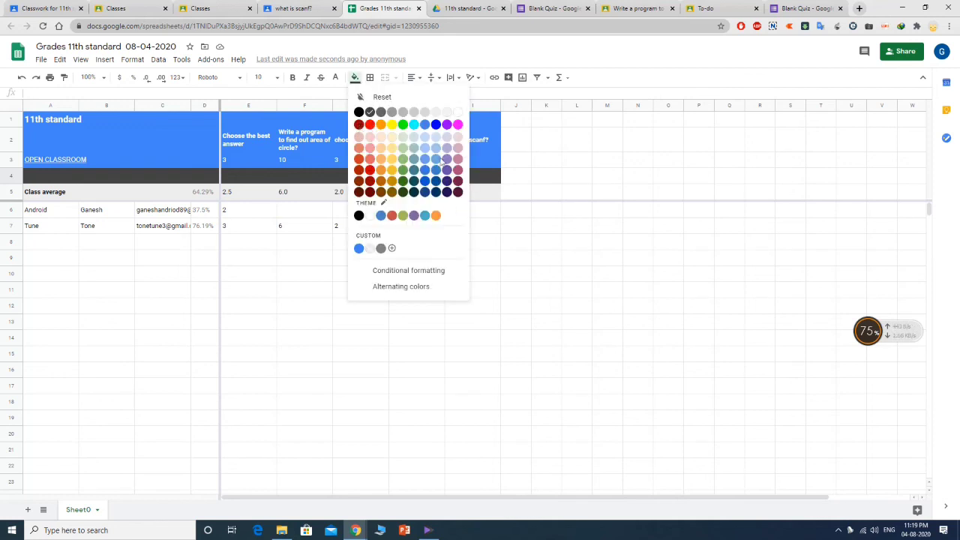
click(359, 125)
- Select the whole of row 4 and fill it dark red across its full width
drag(448, 180, 214, 176)
click(31, 180)
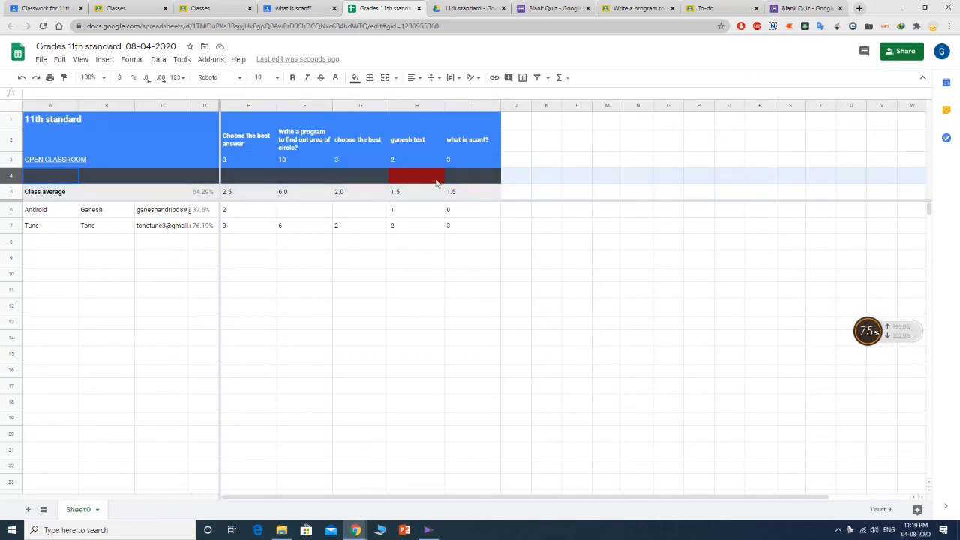
click(358, 79)
click(358, 125)
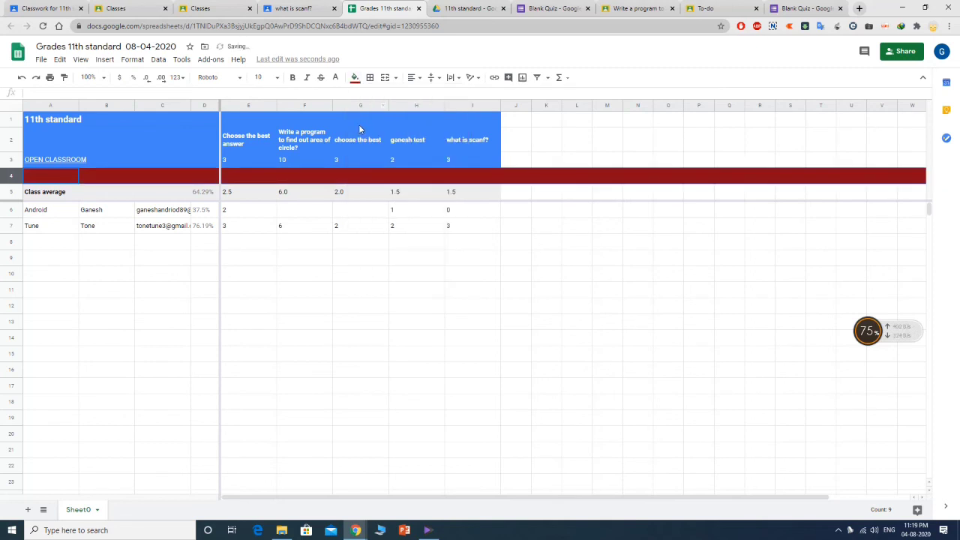
click(647, 191)
click(435, 224)
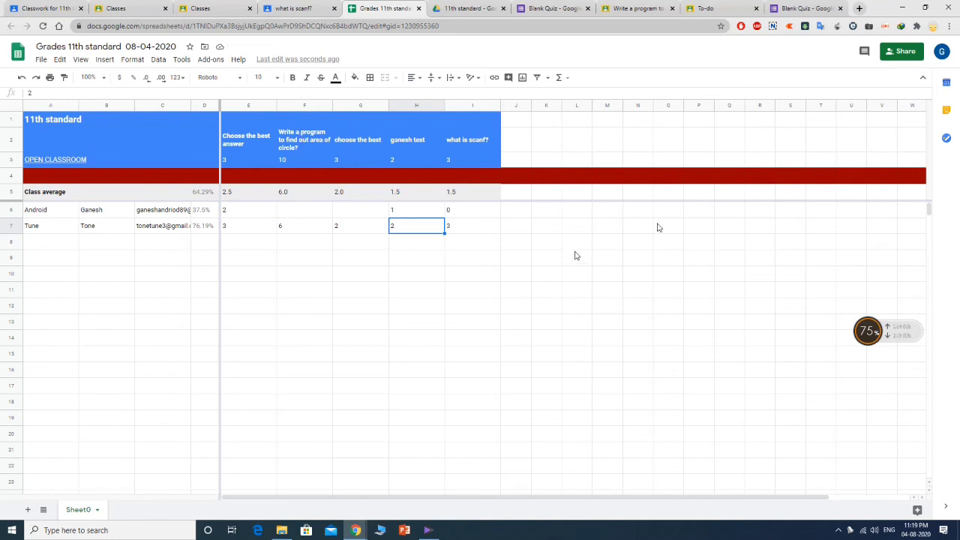
click(41, 61)
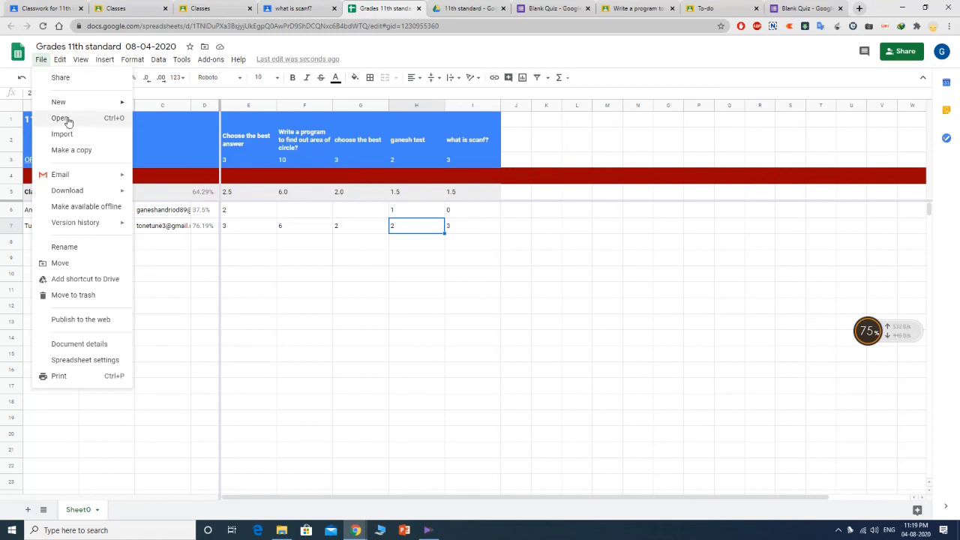